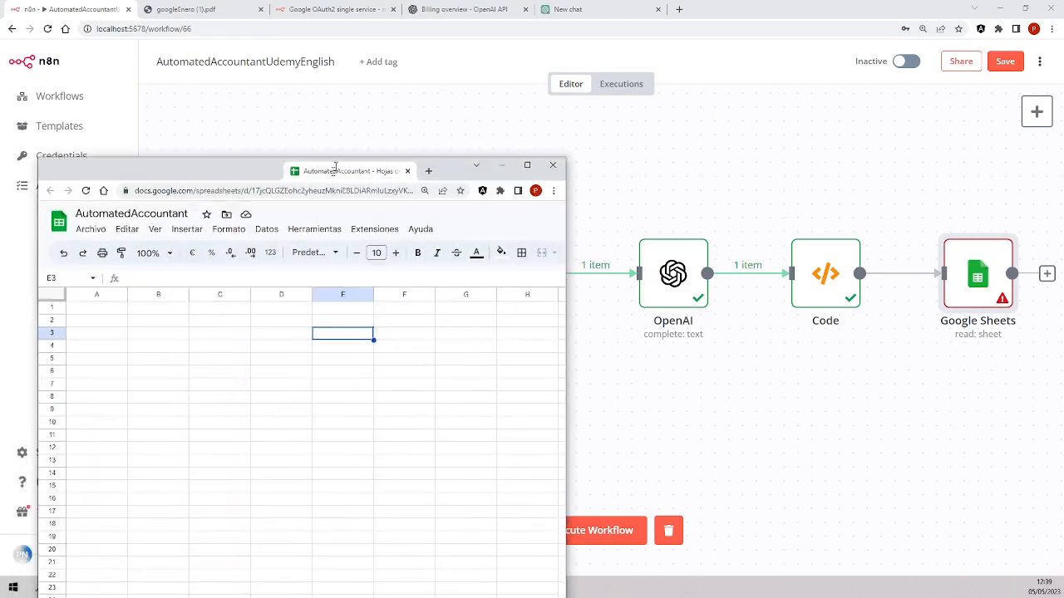
# Maximize the spreadsheet window and enter the headers date and concept in A1 and B1
pyautogui.press('super+Up')
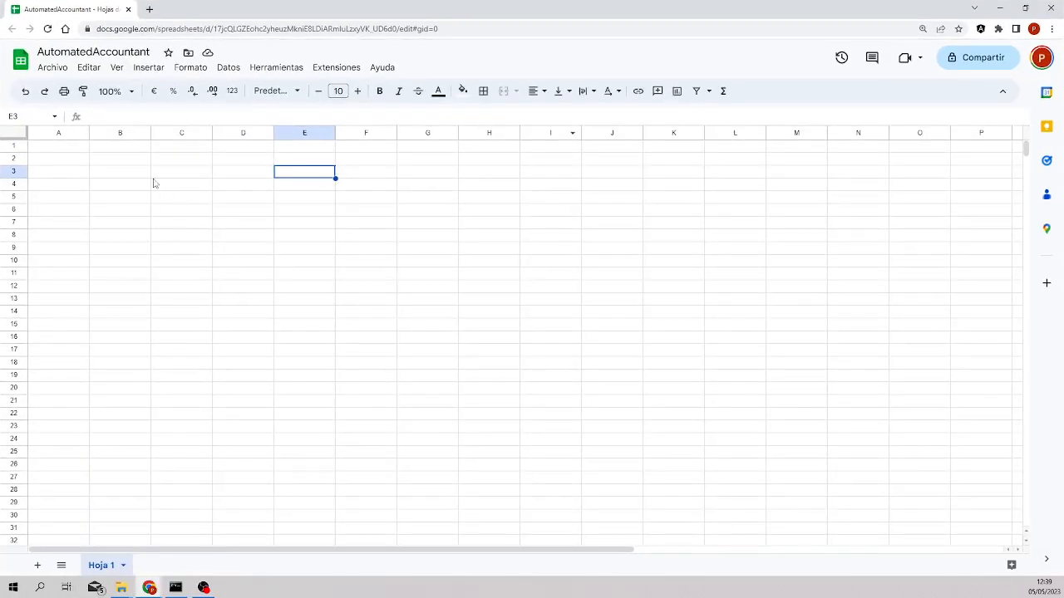
pyautogui.click(69, 147)
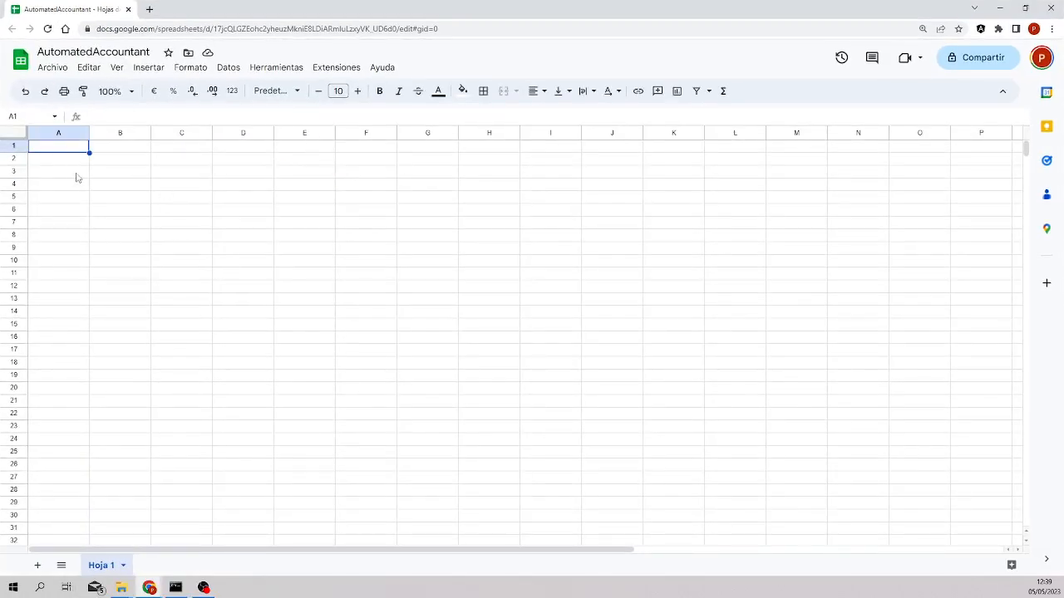
pyautogui.write('Concept')
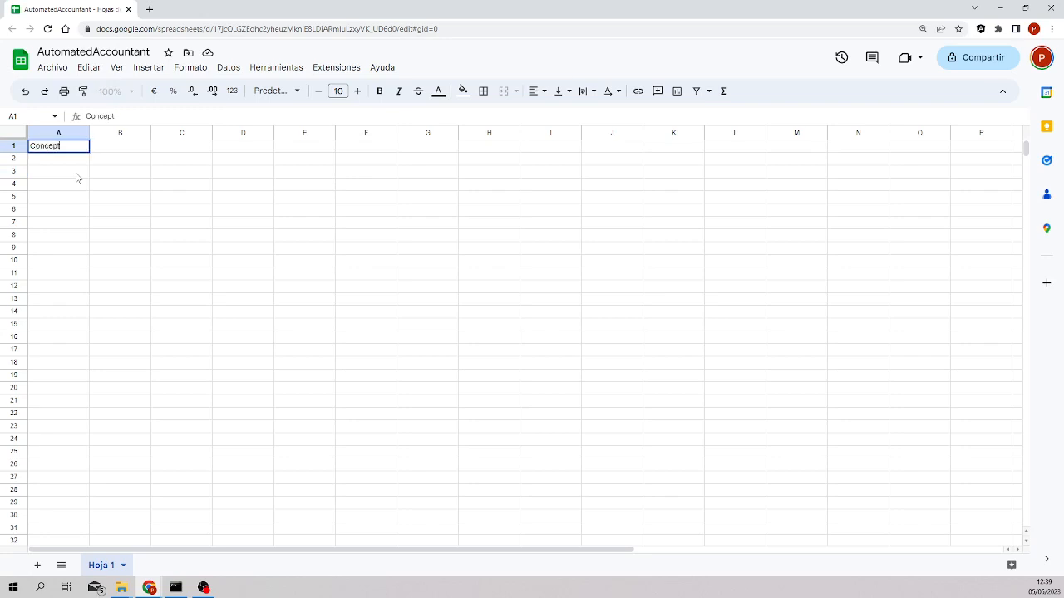
pyautogui.press('Tab')
pyautogui.hotkey('shift', 'Tab')
pyautogui.write('date')
pyautogui.press('Tab')
pyautogui.write('co')
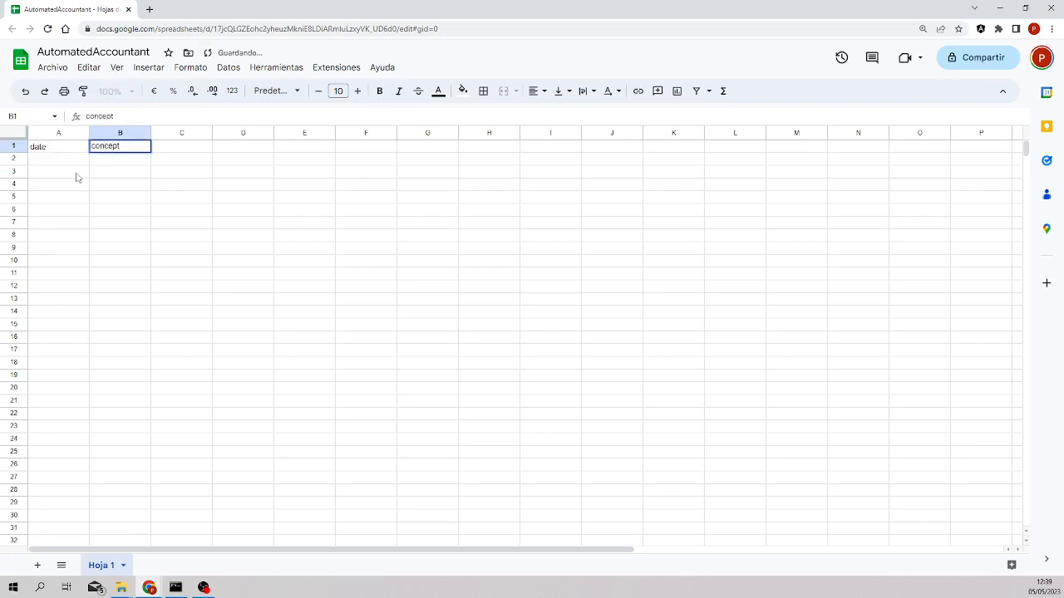
pyautogui.write('ncept')
# Enter the headers subtotal, taxes and total in C1 through E1
pyautogui.click(176, 153)
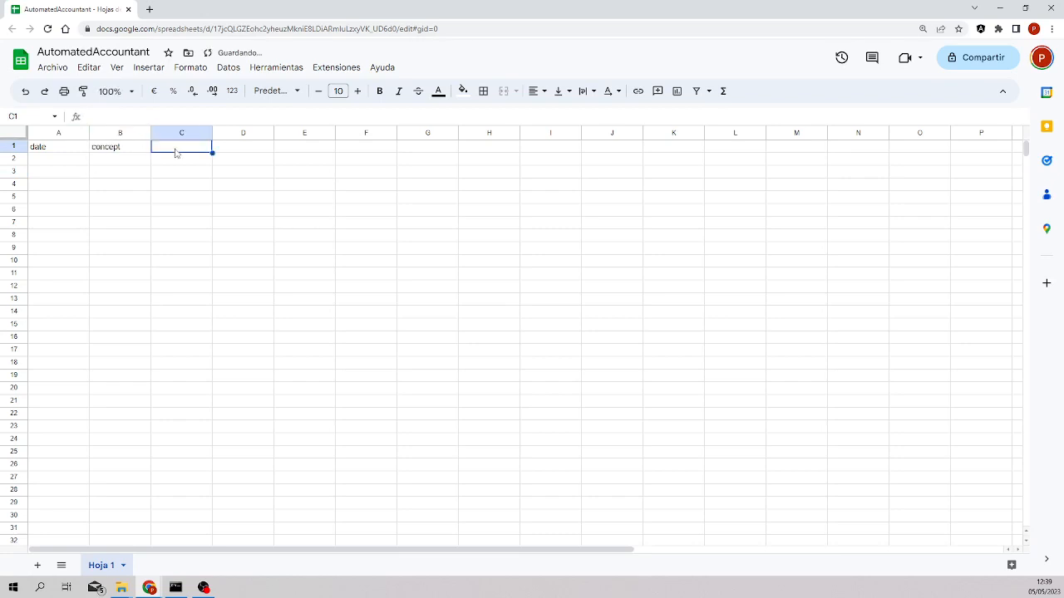
pyautogui.write('subtotal')
pyautogui.press('Tab')
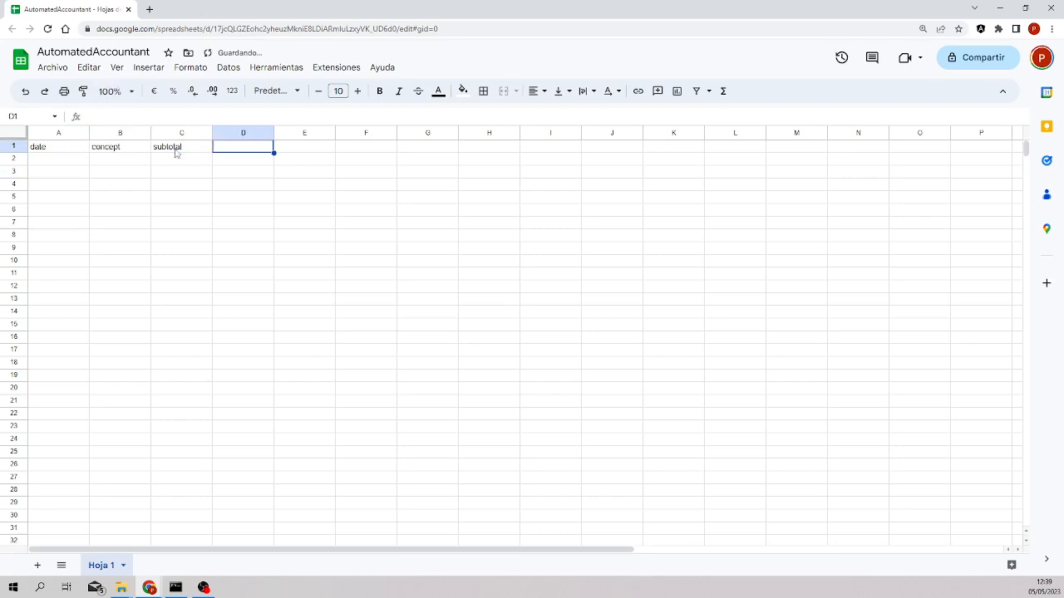
pyautogui.write('totalaxes')
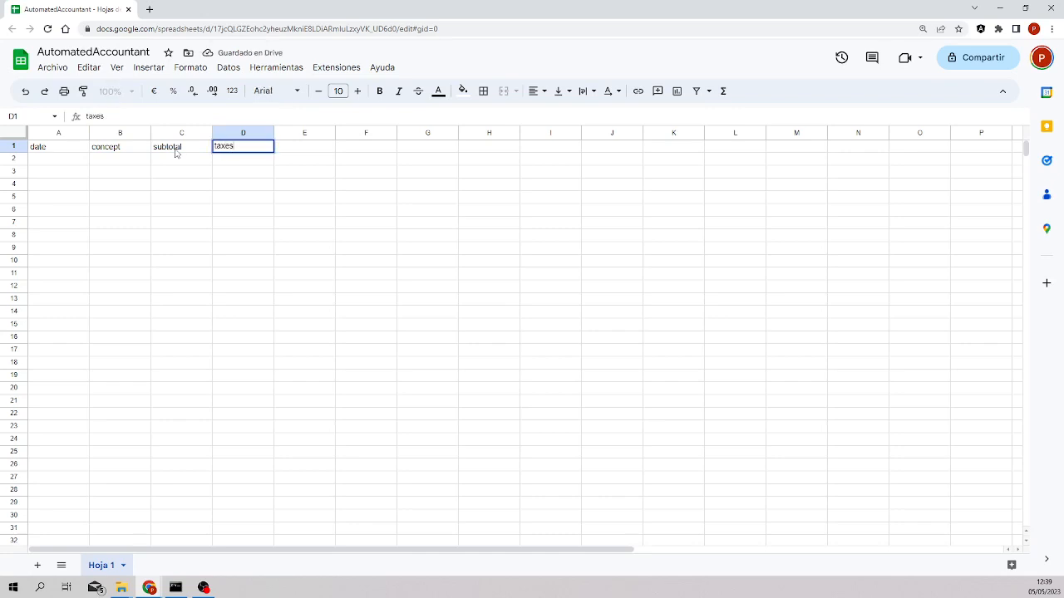
pyautogui.press('Tab')
pyautogui.write('t')
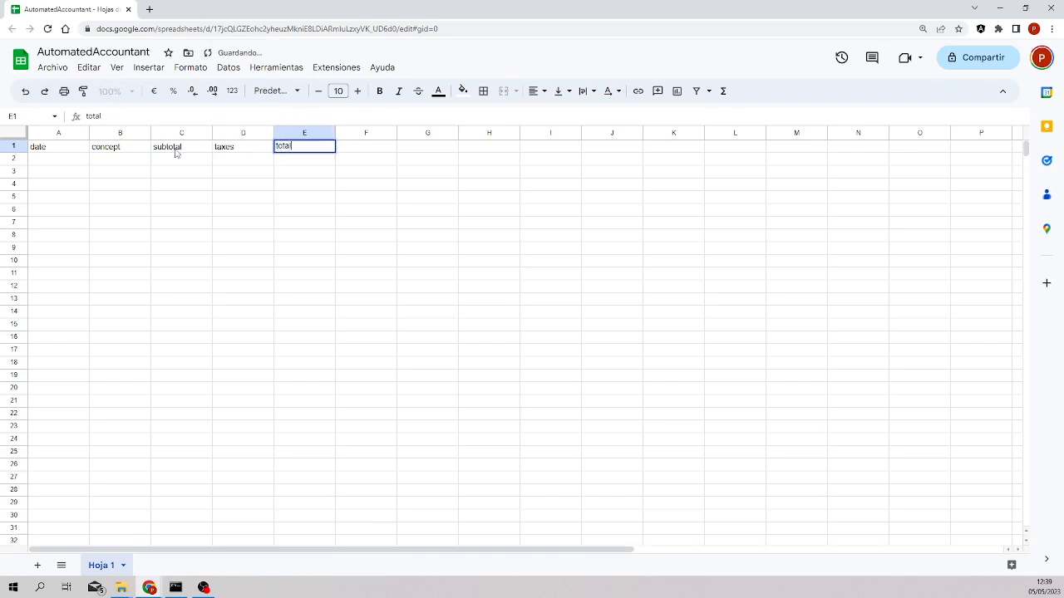
# Open the Code node in the workflow to inspect the invoice field names in its input data
pyautogui.moveTo(149, 588)
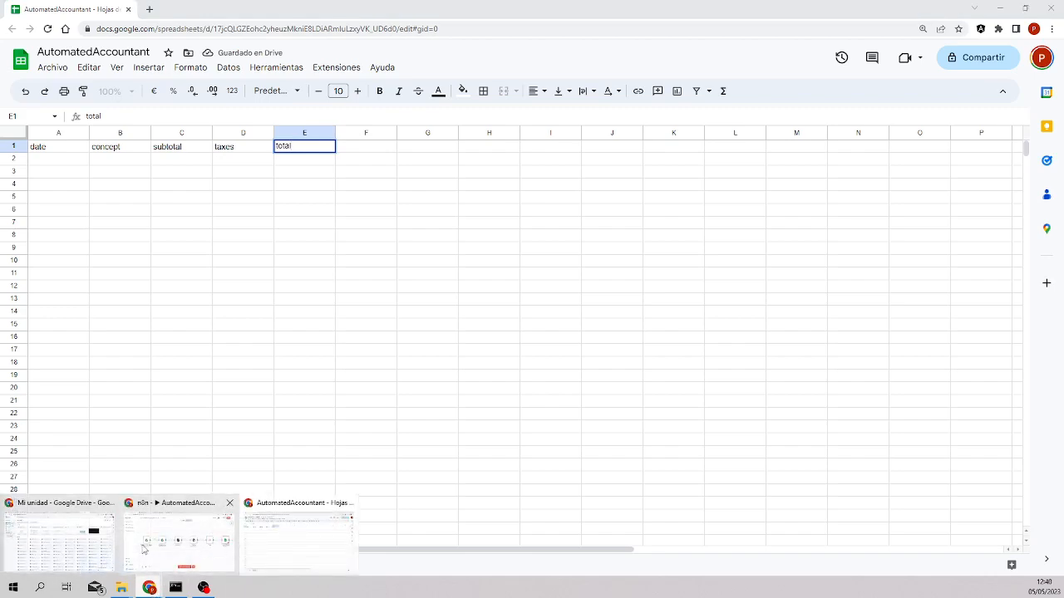
pyautogui.click(168, 545)
pyautogui.doubleClick(816, 290)
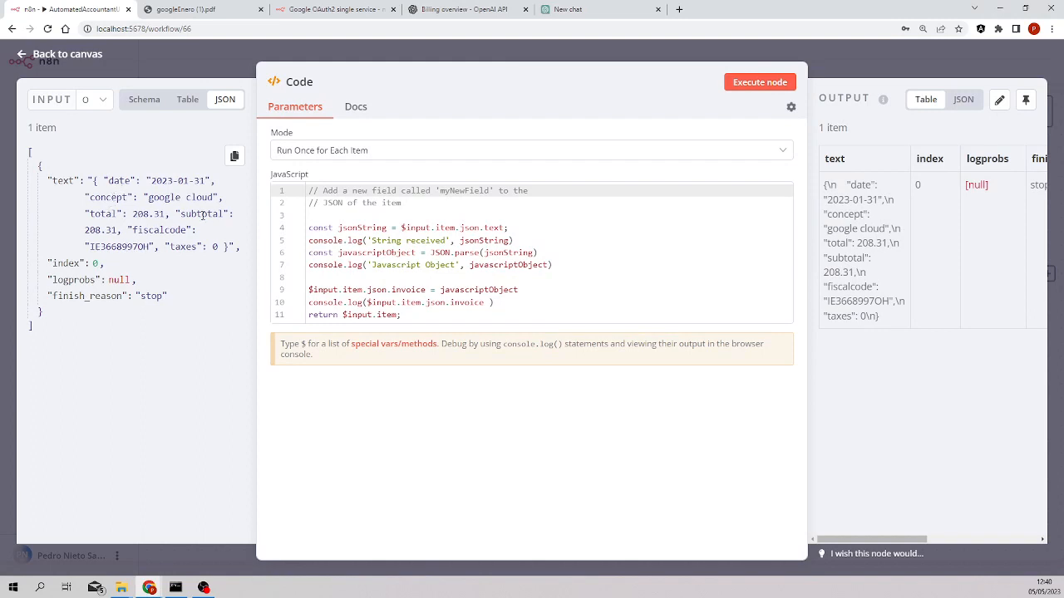
pyautogui.doubleClick(169, 230)
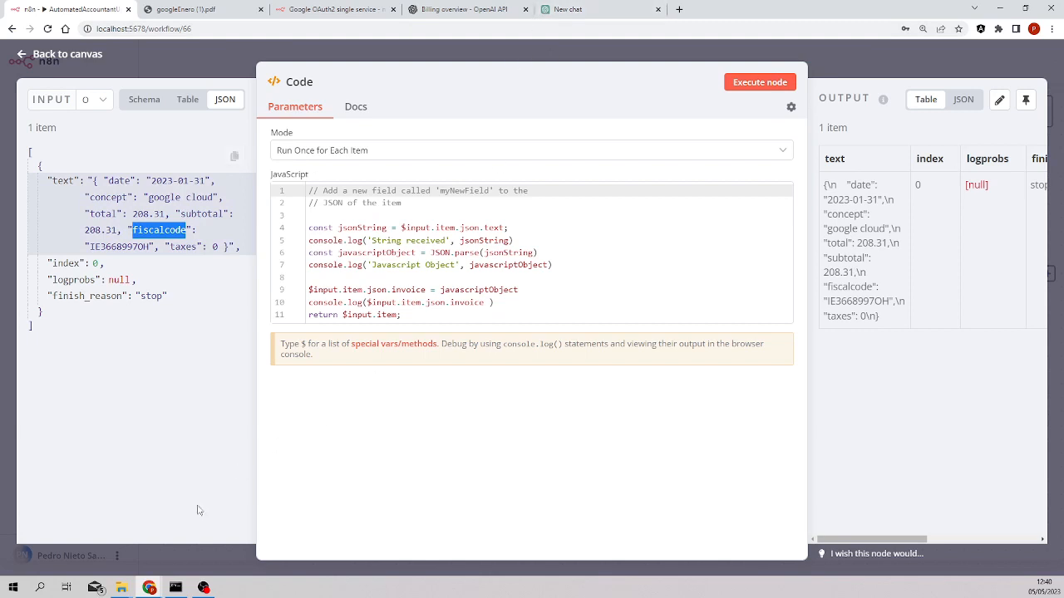
pyautogui.moveTo(149, 588)
pyautogui.click(277, 544)
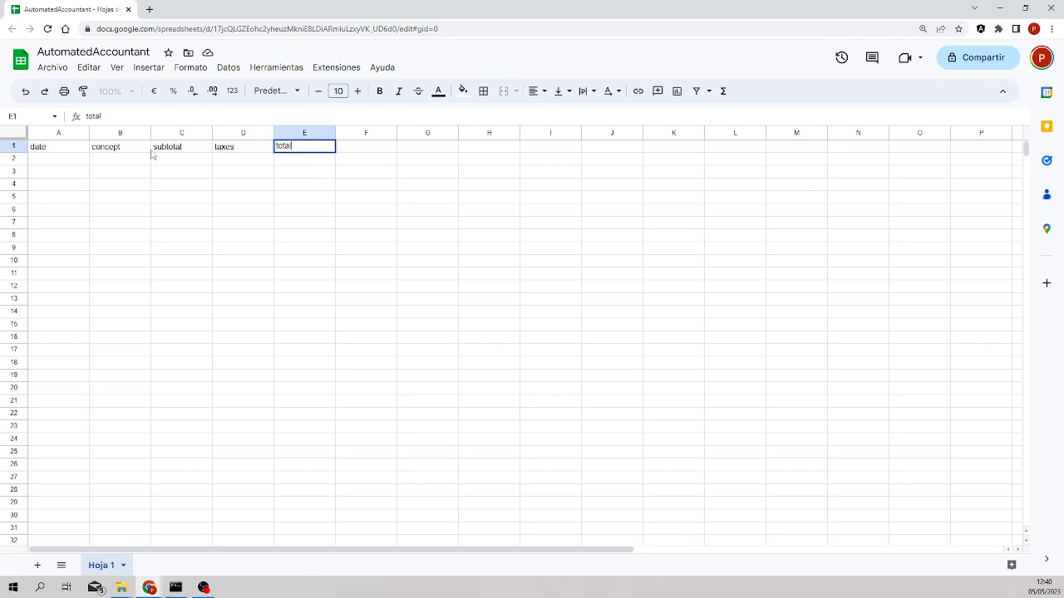
# Insert a column before concept and give it the header fiscalcode
pyautogui.rightClick(109, 133)
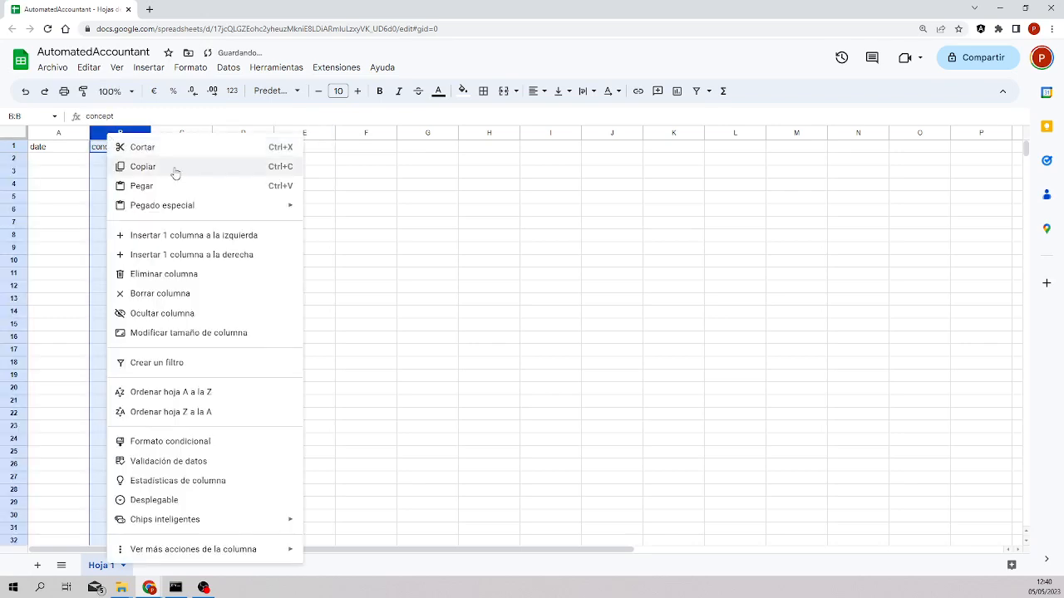
pyautogui.click(234, 236)
pyautogui.click(135, 152)
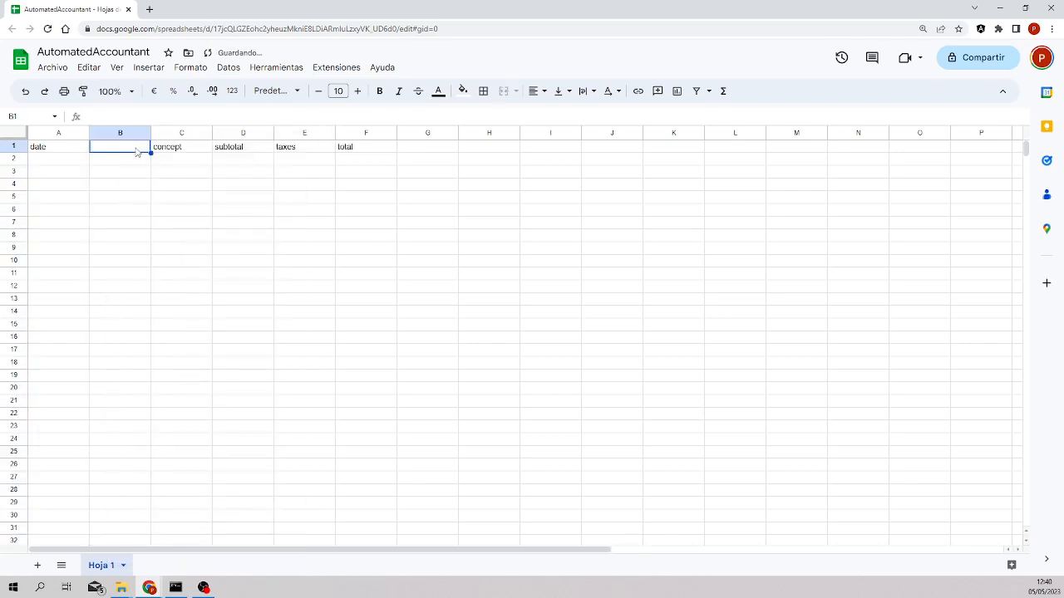
pyautogui.write('fiscalcode')
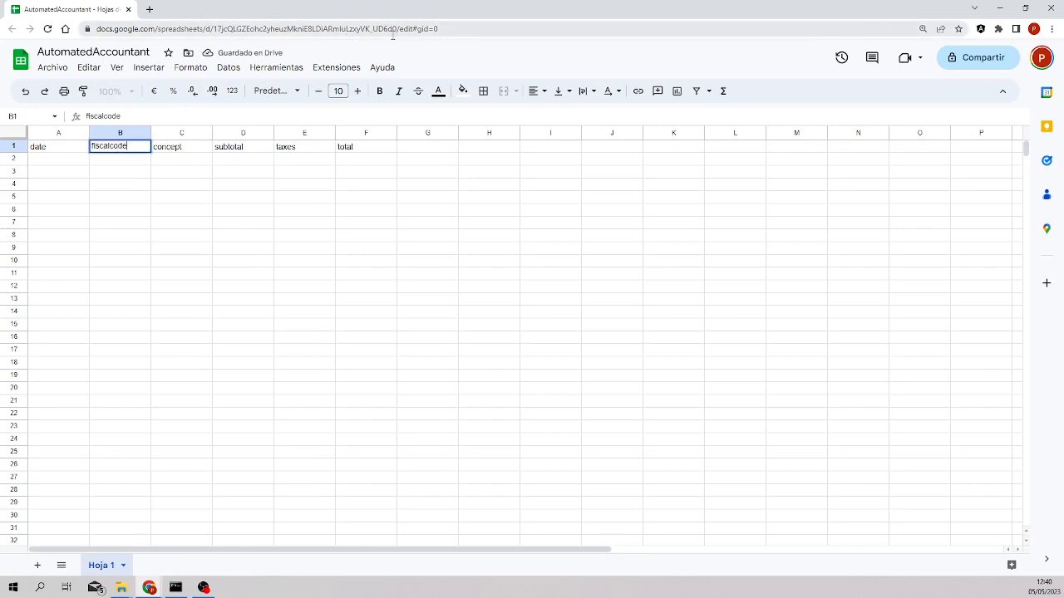
# Copy the spreadsheet ID from the address and open the Google Sheets node's settings
pyautogui.moveTo(398, 27); pyautogui.dragTo(215, 29)
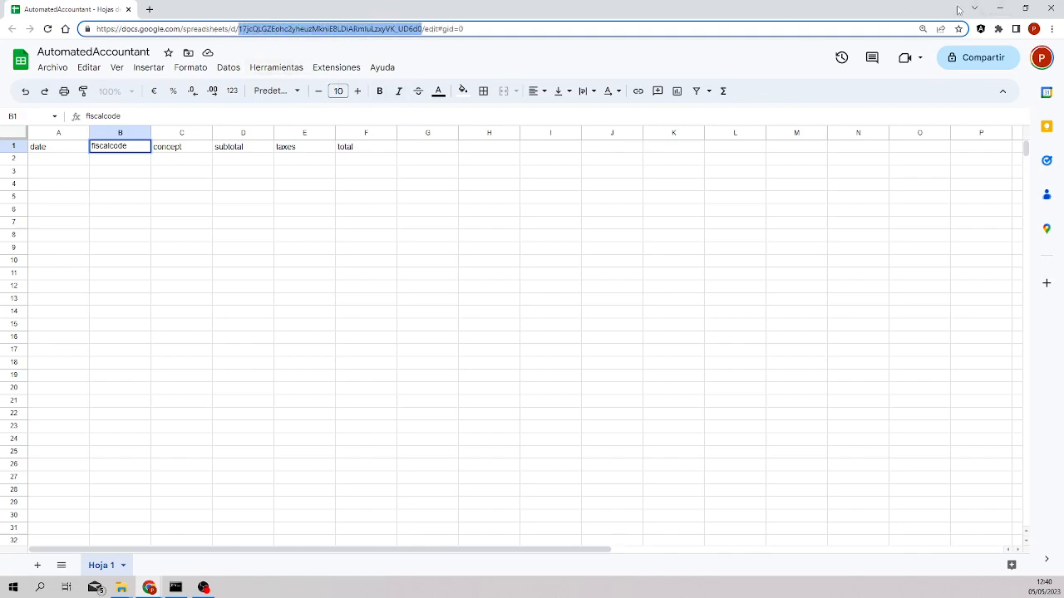
pyautogui.click(1000, 8)
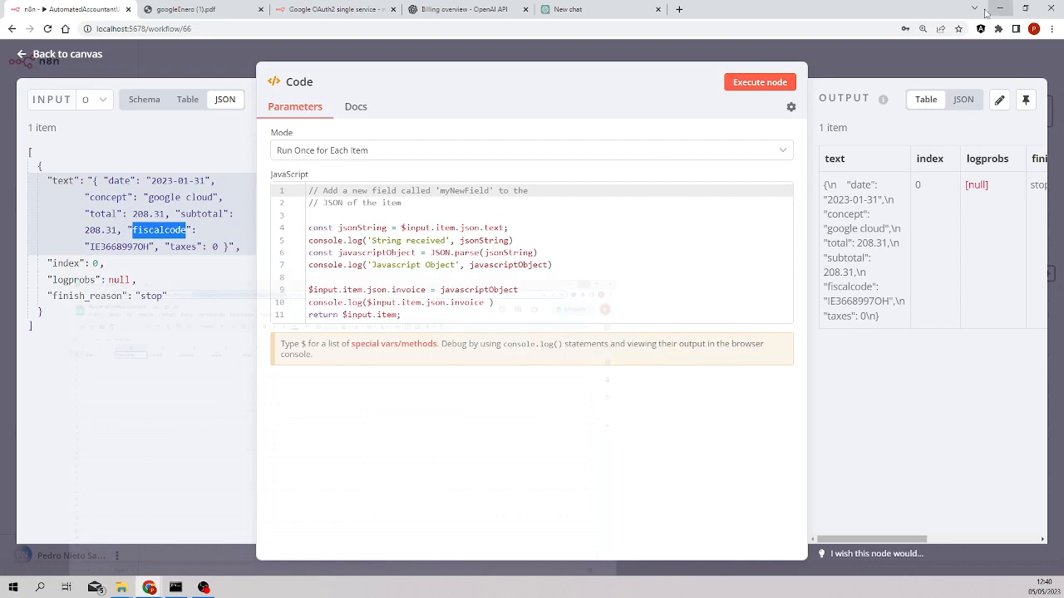
pyautogui.click(208, 65)
pyautogui.doubleClick(966, 286)
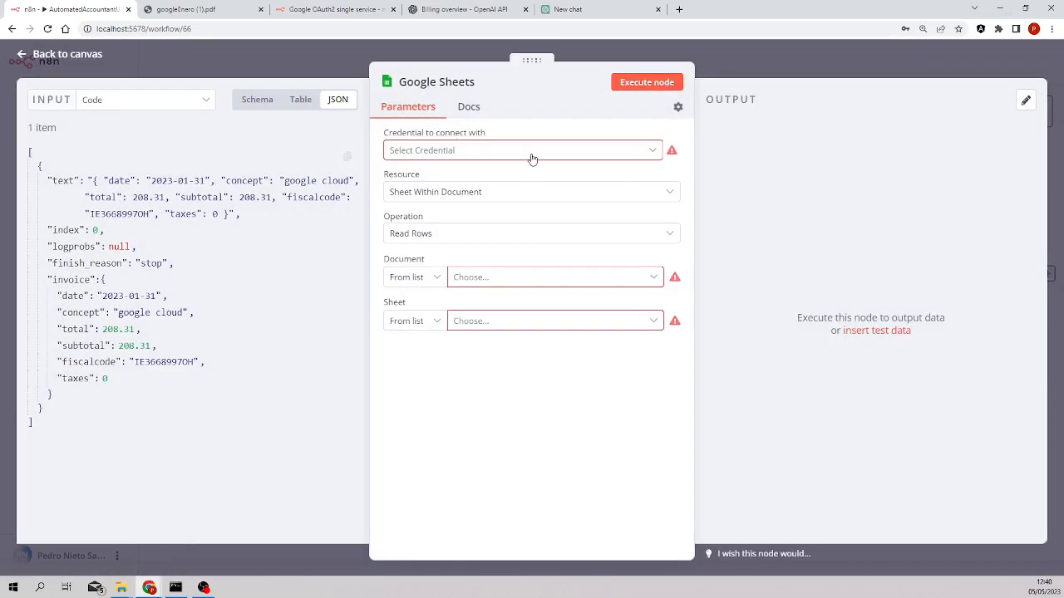
# Choose the Google Sheets account credential and set the document By ID with the pasted spreadsheet ID
pyautogui.click(438, 157)
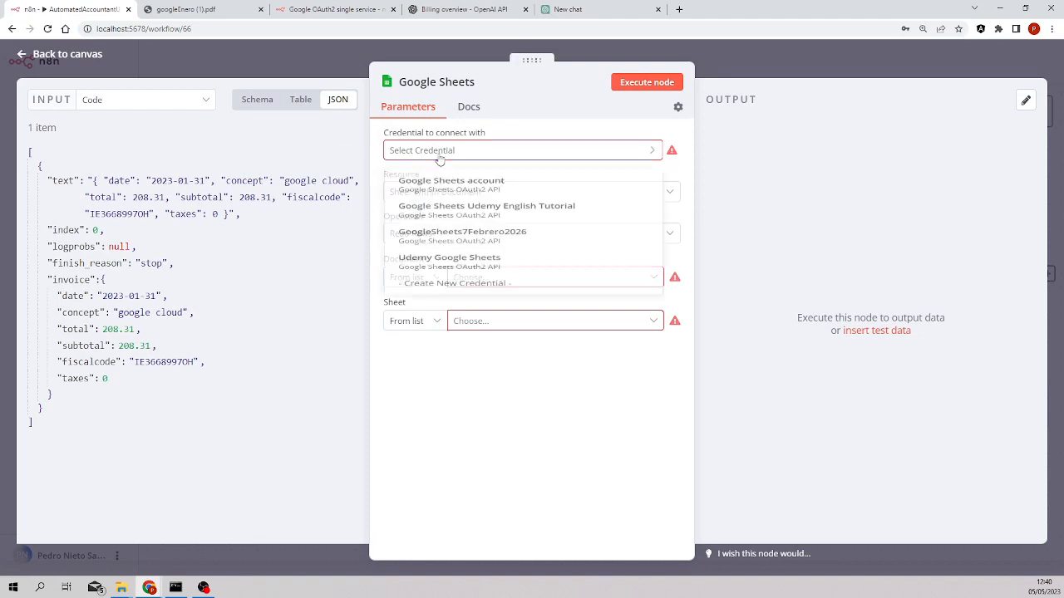
pyautogui.click(512, 191)
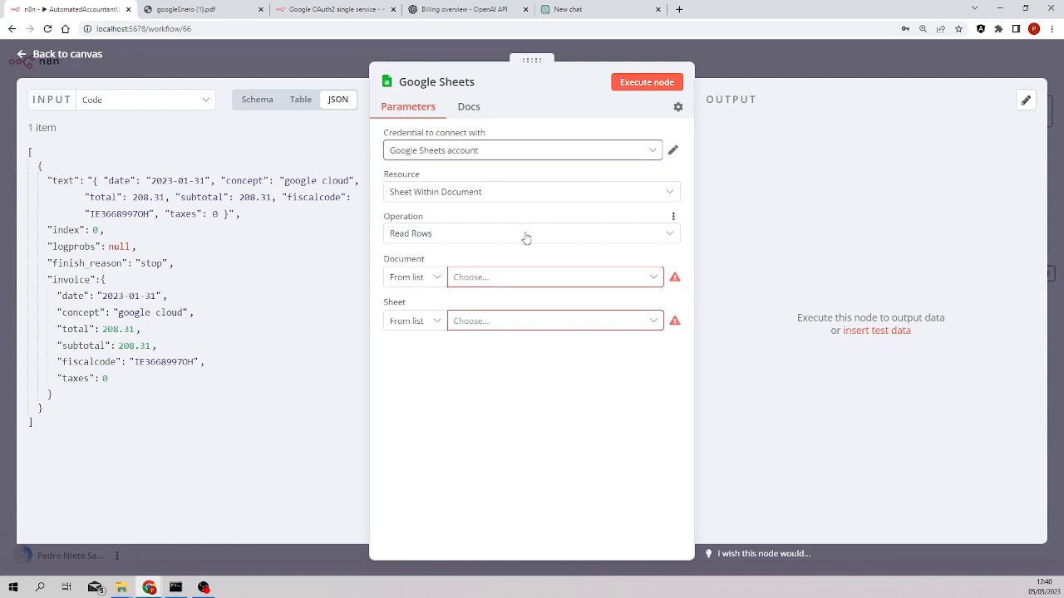
pyautogui.click(436, 283)
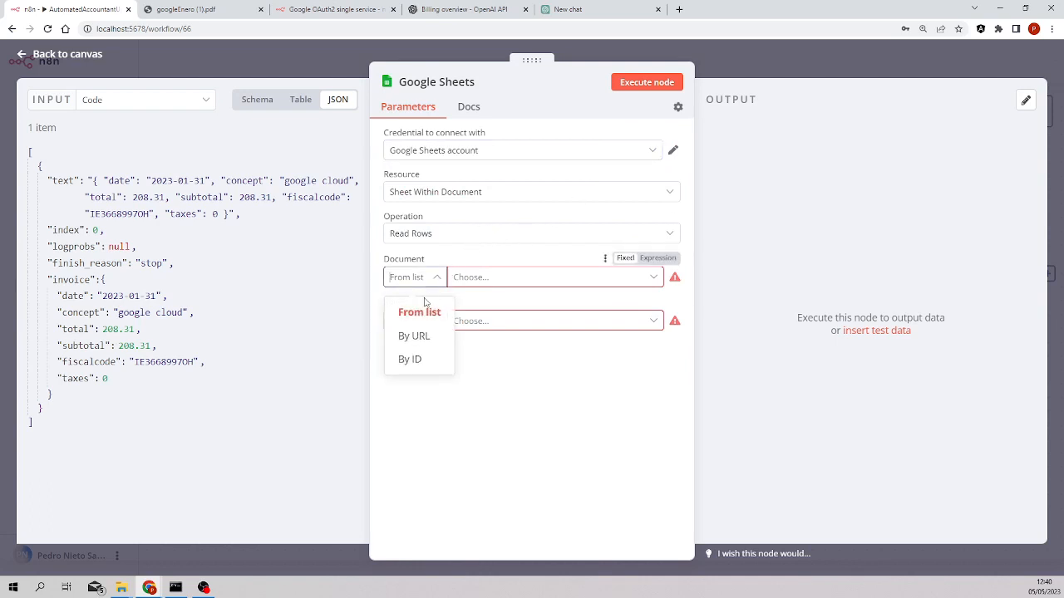
pyautogui.click(410, 358)
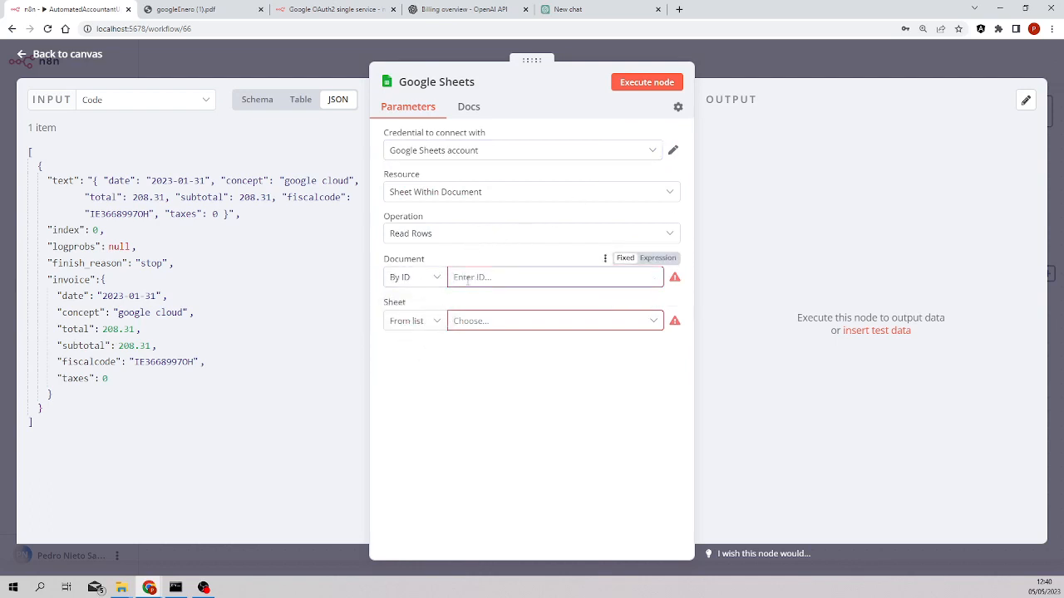
pyautogui.hotkey('ctrl', 'v')
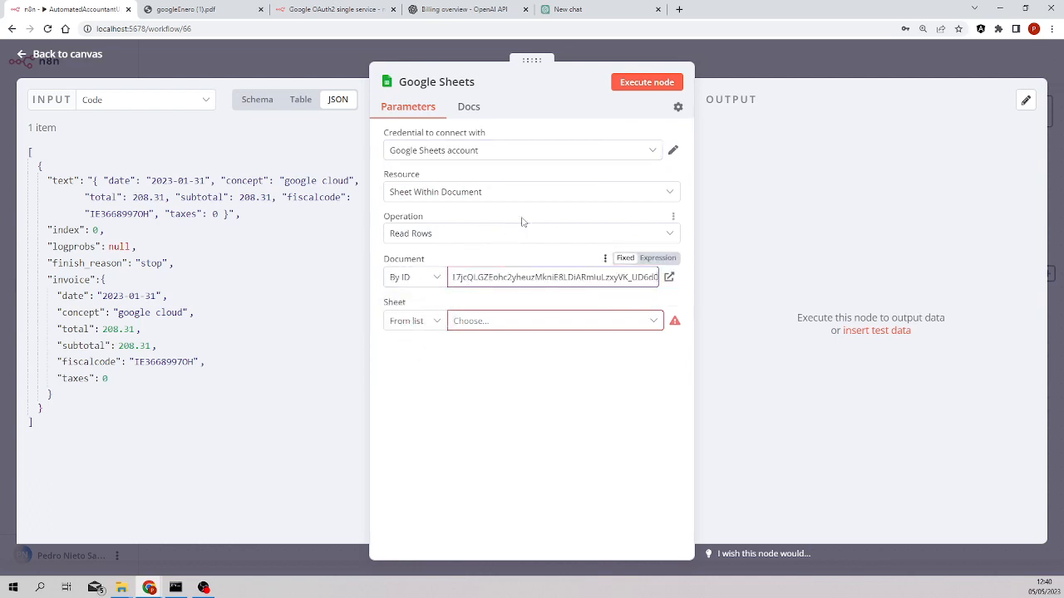
# Select Hoja 1 as the node's sheet
pyautogui.click(472, 324)
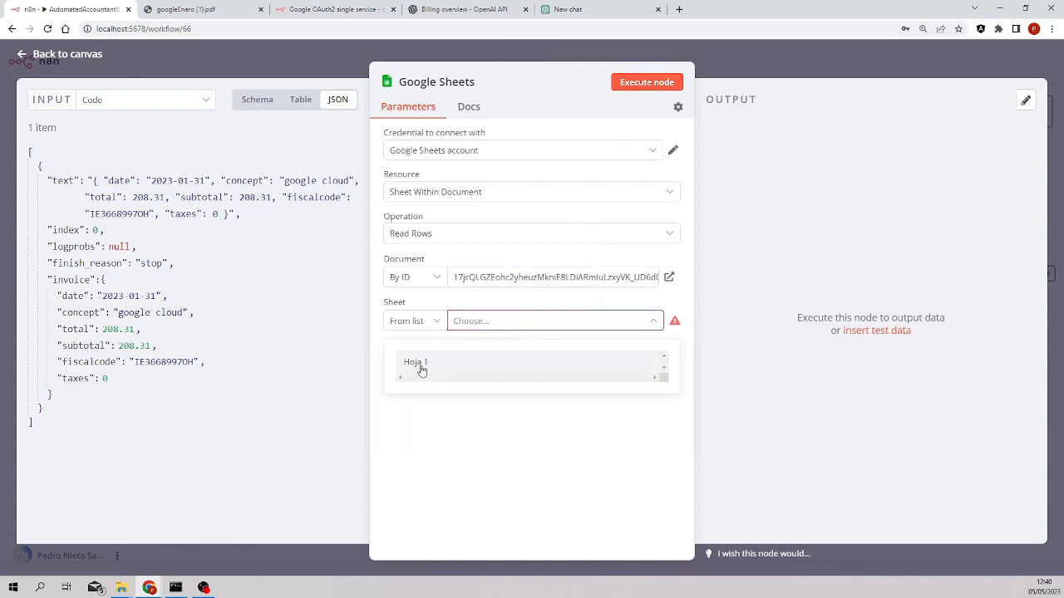
pyautogui.click(415, 362)
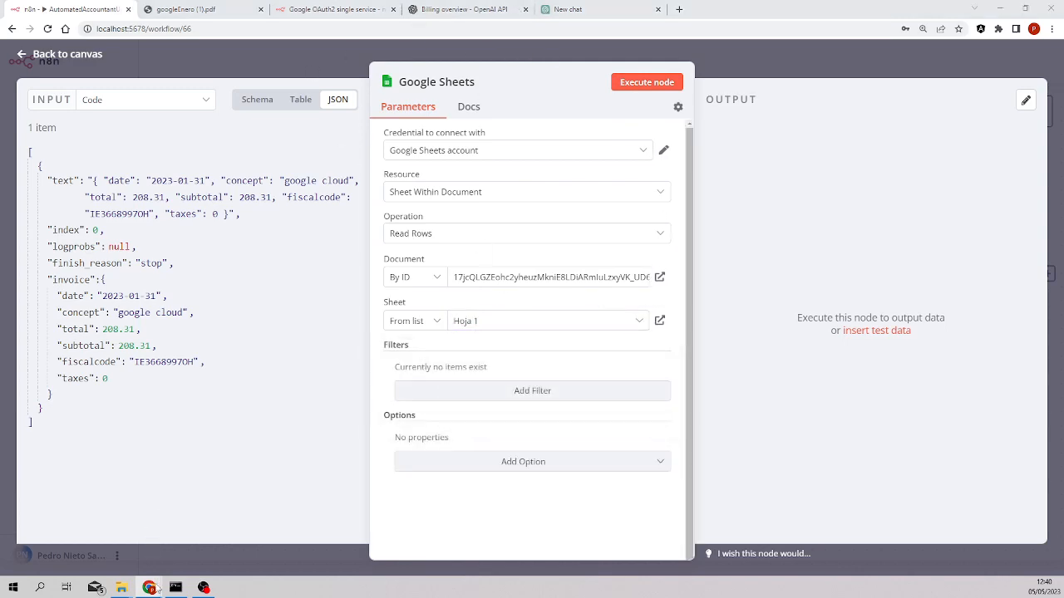
# Rename the spreadsheet's sheet tab to Sheet1
pyautogui.moveTo(149, 588)
pyautogui.click(264, 544)
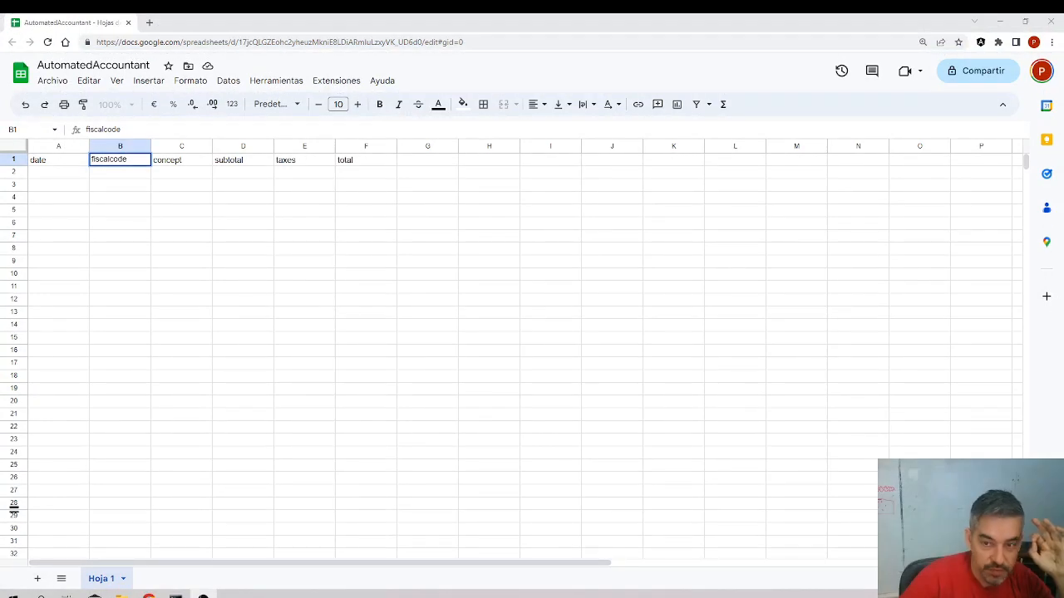
pyautogui.rightClick(101, 580)
pyautogui.click(130, 427)
pyautogui.write('Sheet1')
pyautogui.click(130, 435)
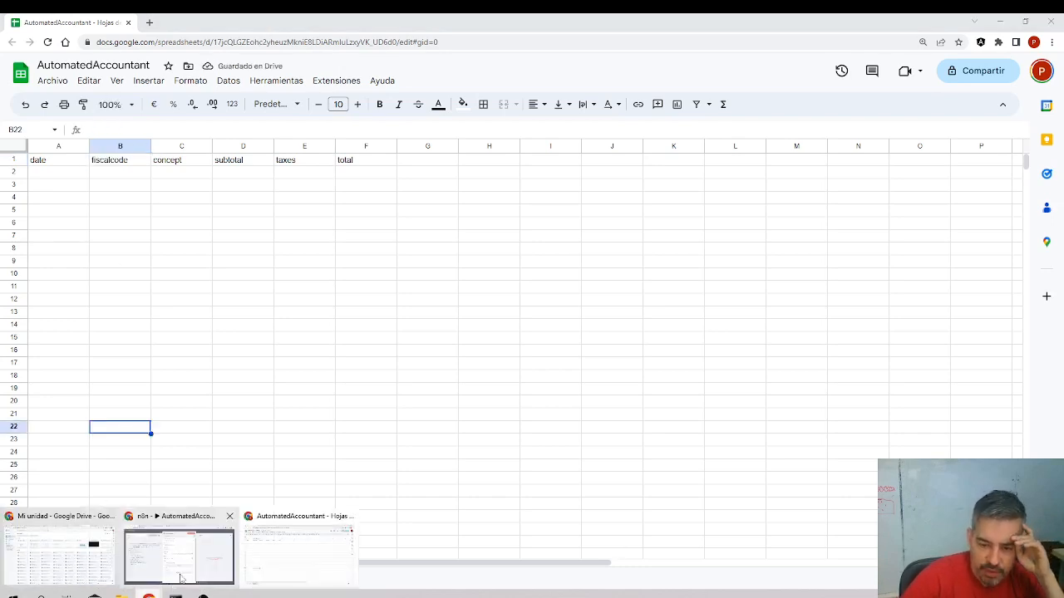
# Set the Google Sheets node's sheet to Sheet1
pyautogui.moveTo(148, 592)
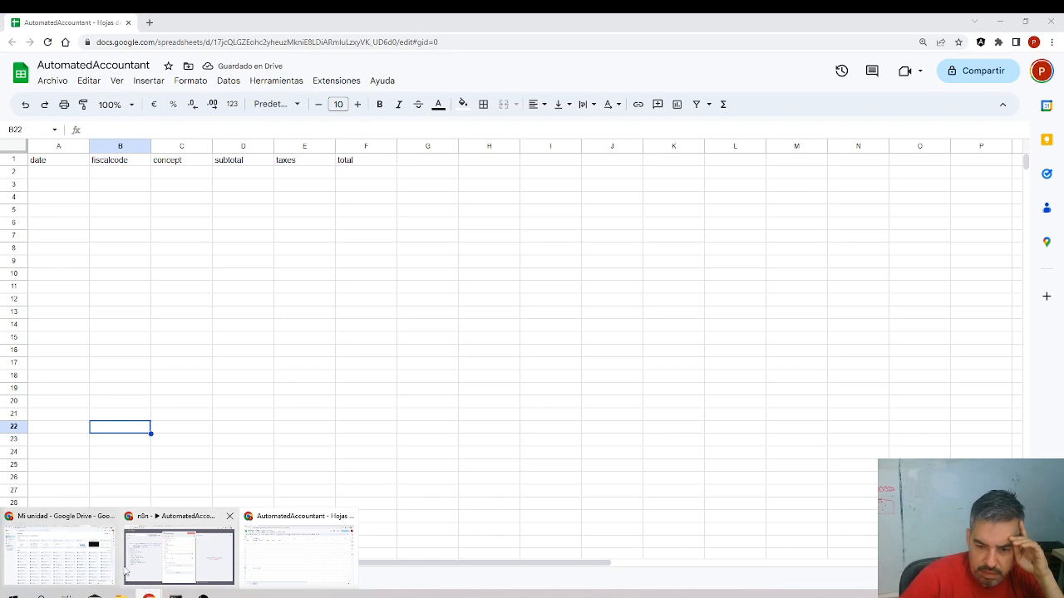
pyautogui.click(151, 555)
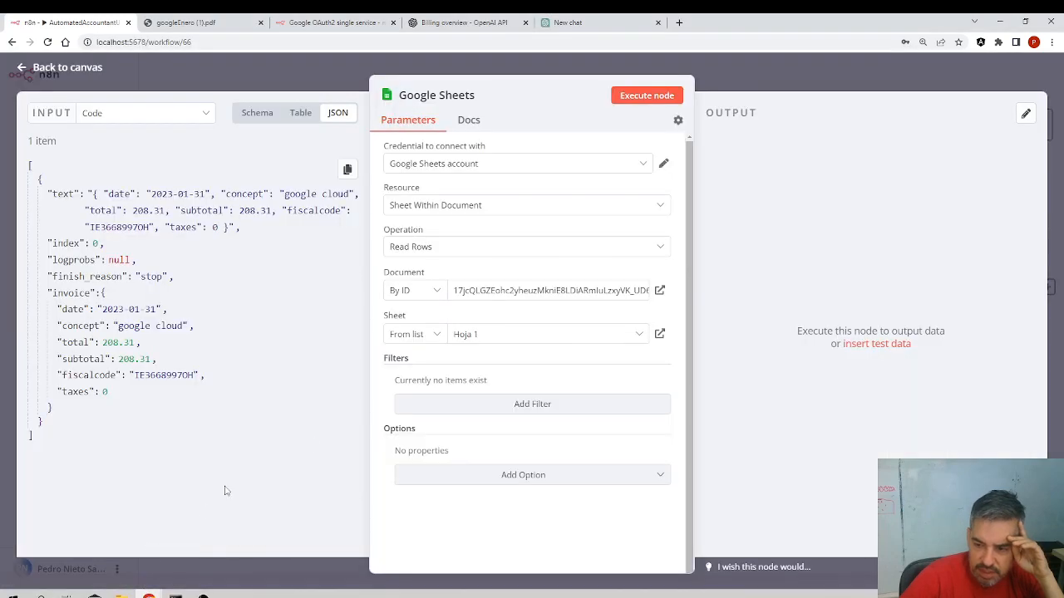
pyautogui.click(464, 341)
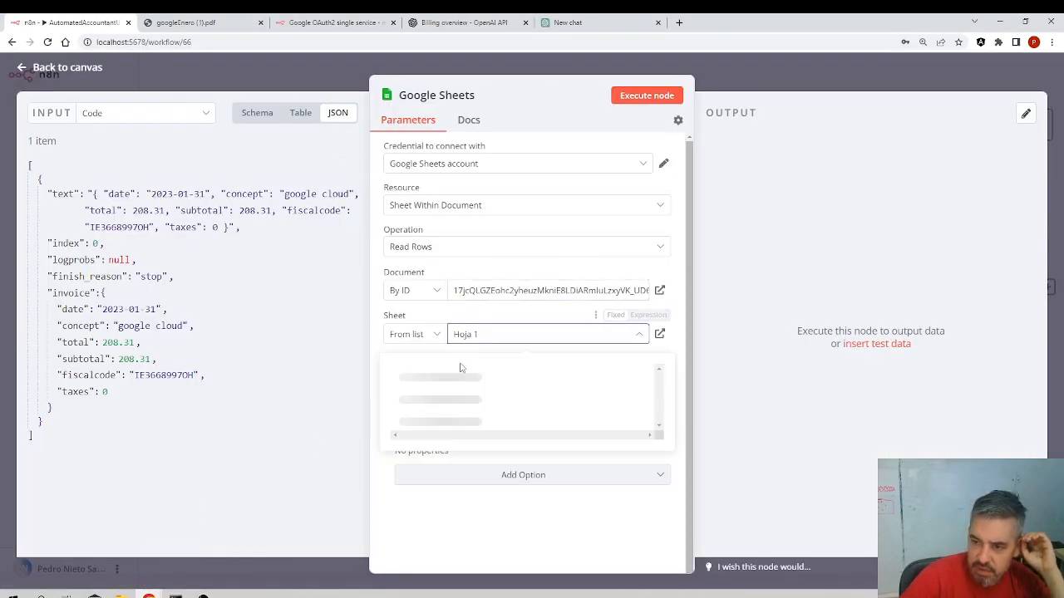
pyautogui.click(445, 381)
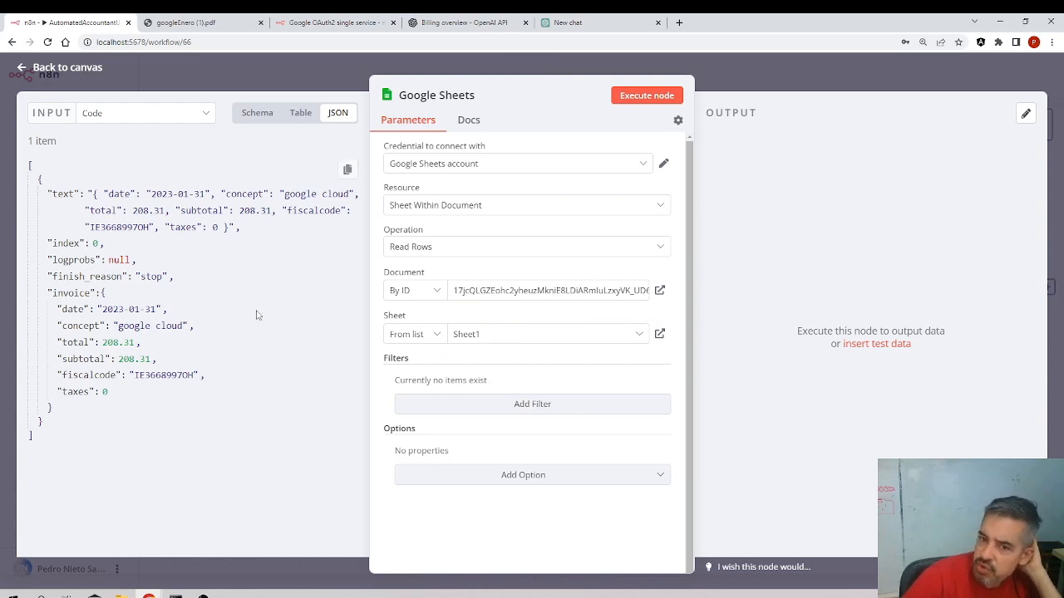
# Change the node's operation from reading rows to Append or Update
pyautogui.click(463, 404)
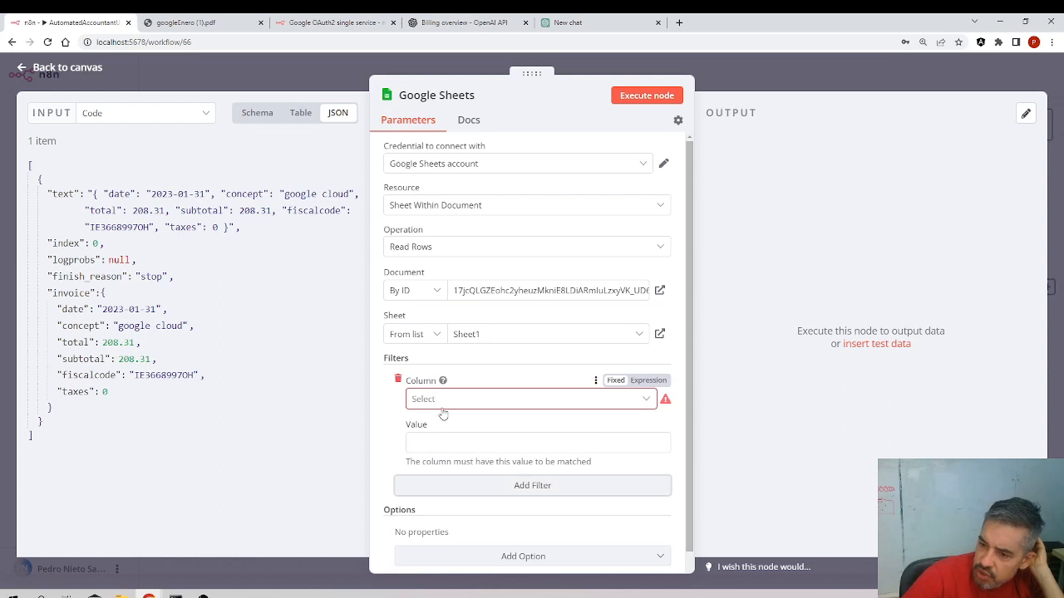
pyautogui.click(443, 248)
pyautogui.scroll(1, 462, 320)
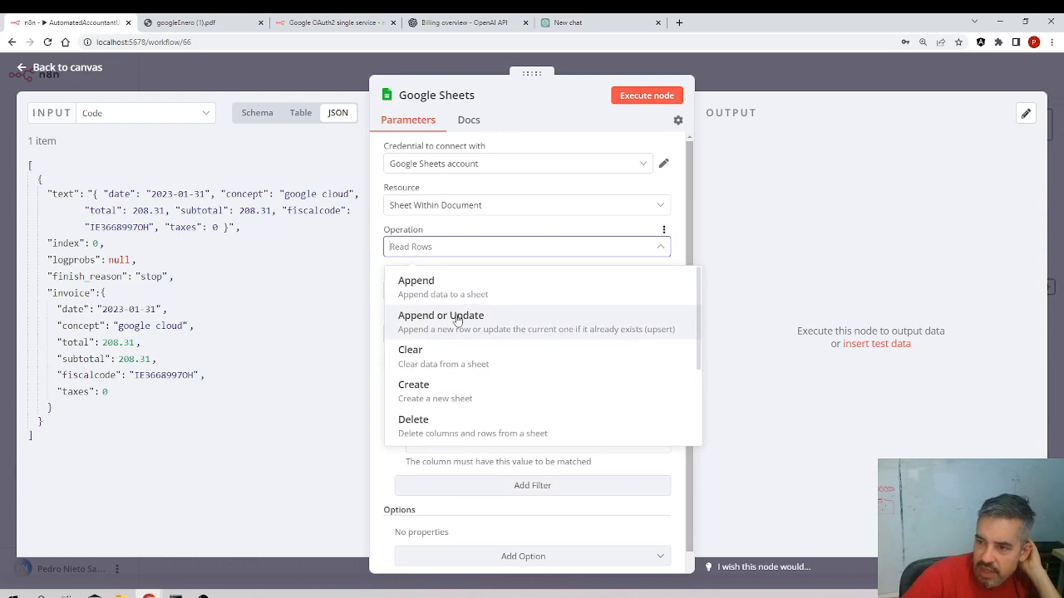
pyautogui.click(466, 324)
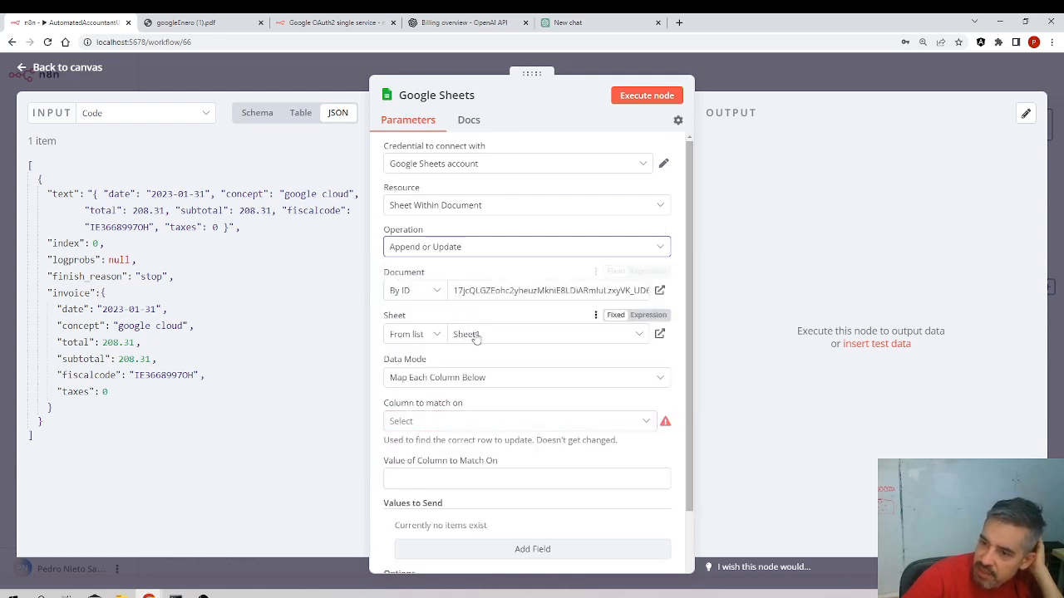
# Set the column to match on to date, map it to the invoice's date value, and add an empty value field
pyautogui.click(440, 421)
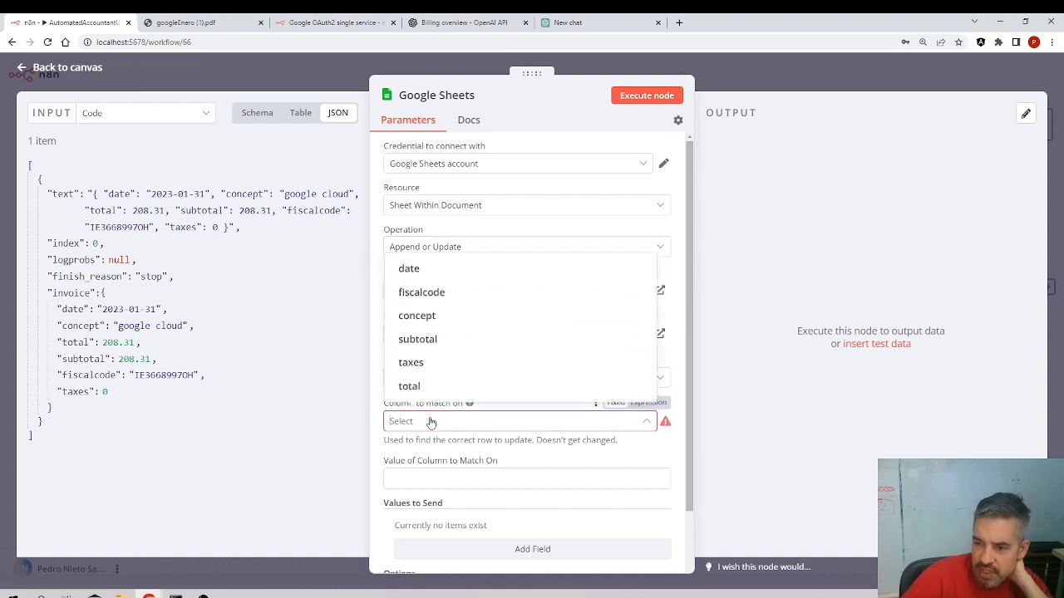
pyautogui.click(432, 271)
pyautogui.click(453, 475)
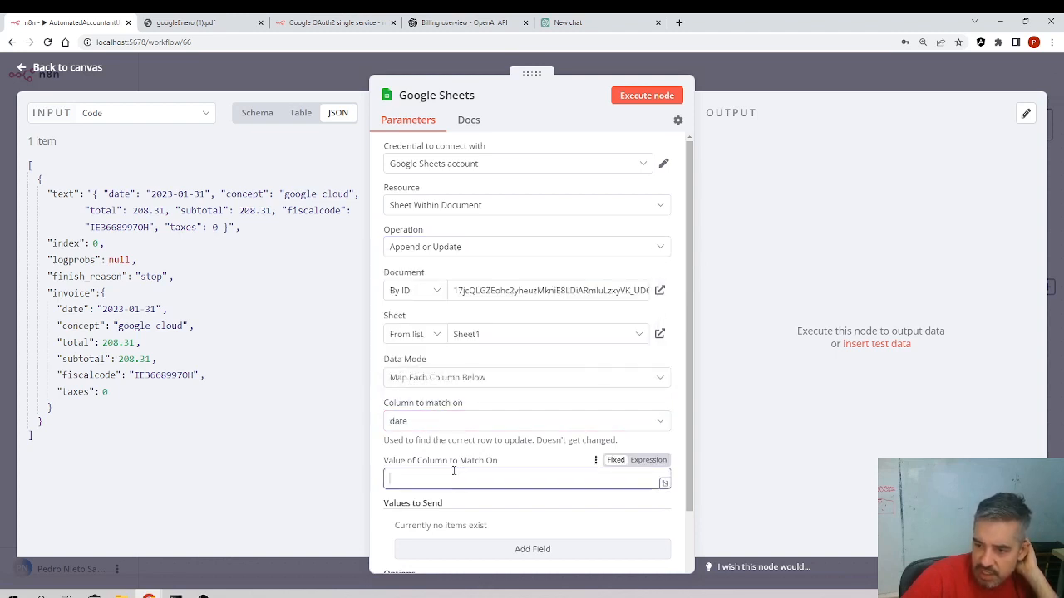
pyautogui.moveTo(73, 309); pyautogui.dragTo(426, 476)
pyautogui.scroll(-2, 463, 440)
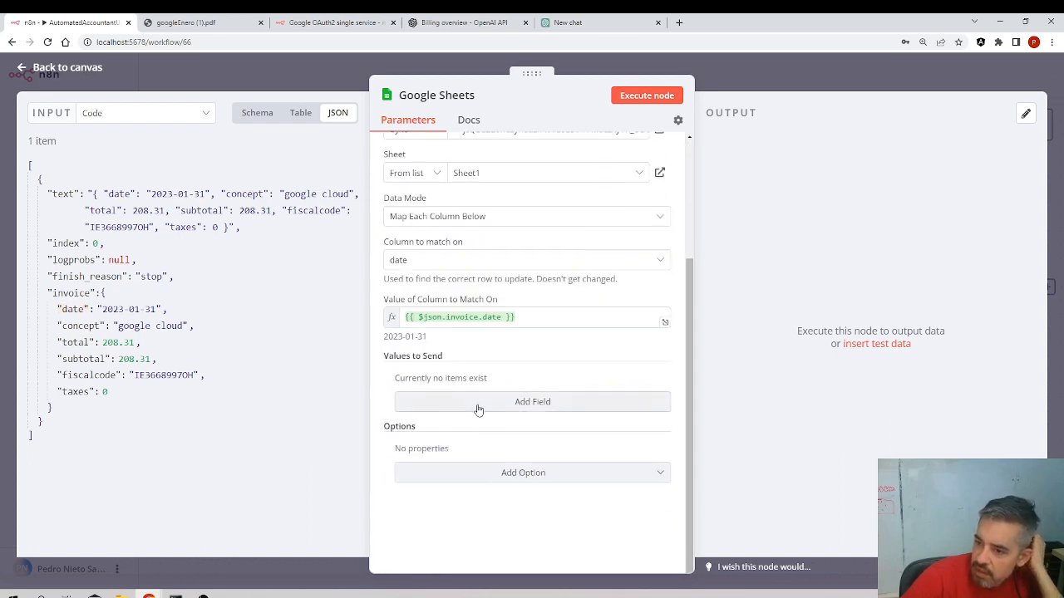
pyautogui.click(478, 403)
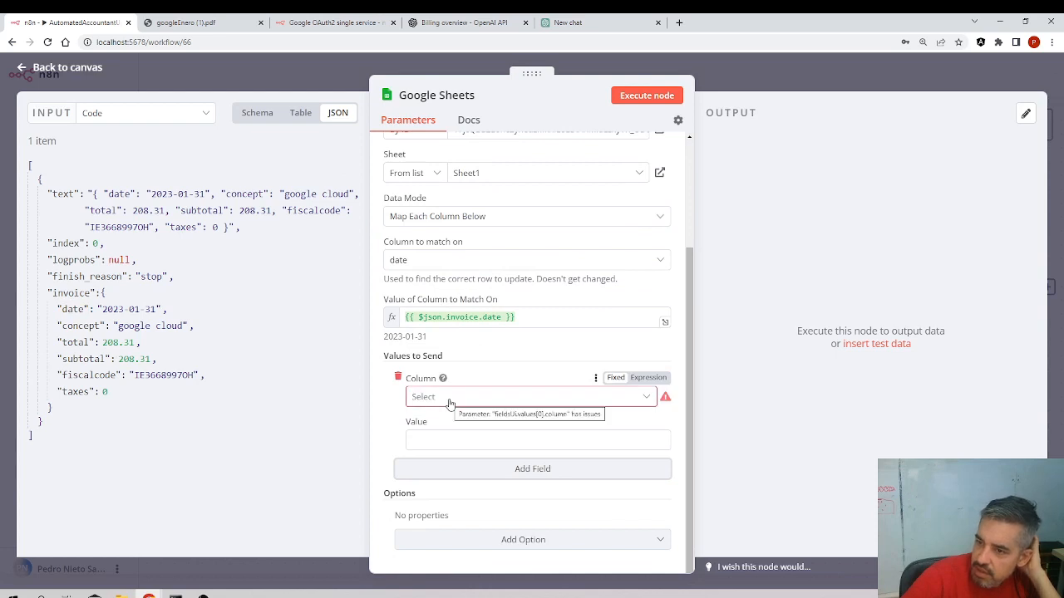
# Change the Google Sheets node's operation to Append, removing the extra value field
pyautogui.scroll(2, 465, 307)
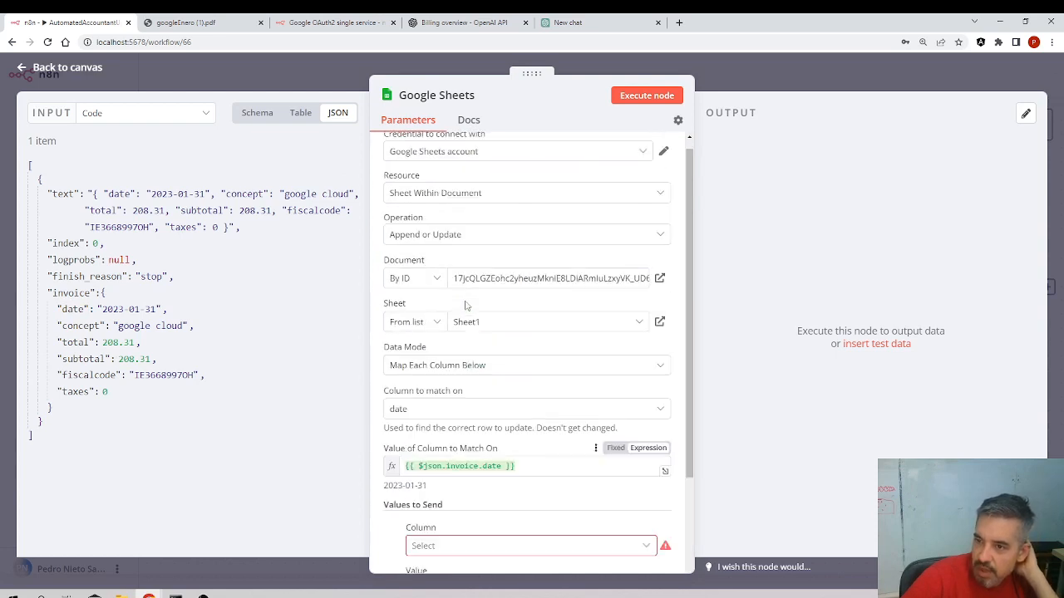
pyautogui.click(459, 249)
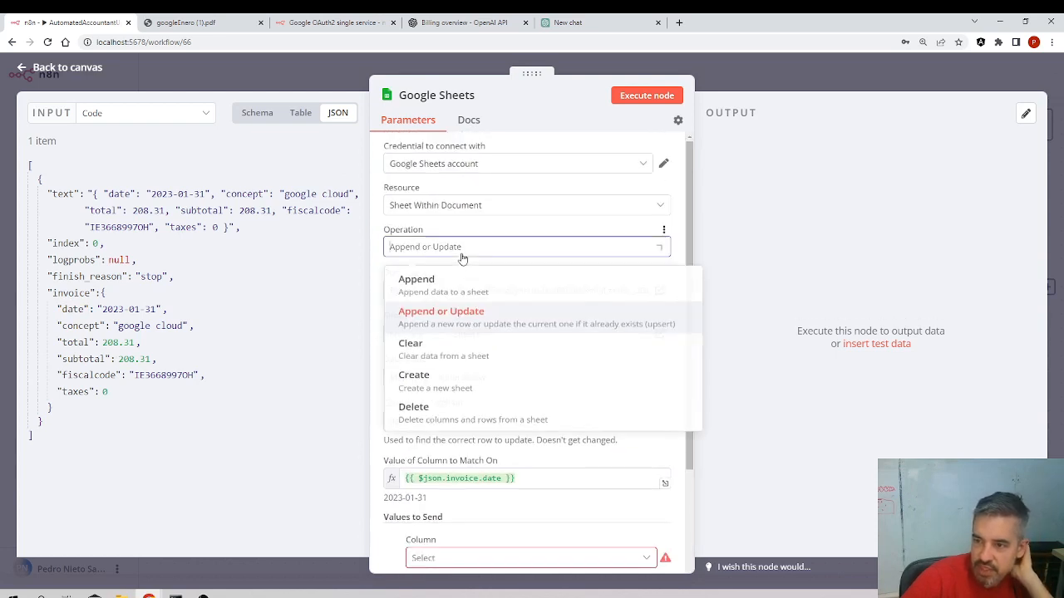
pyautogui.click(446, 309)
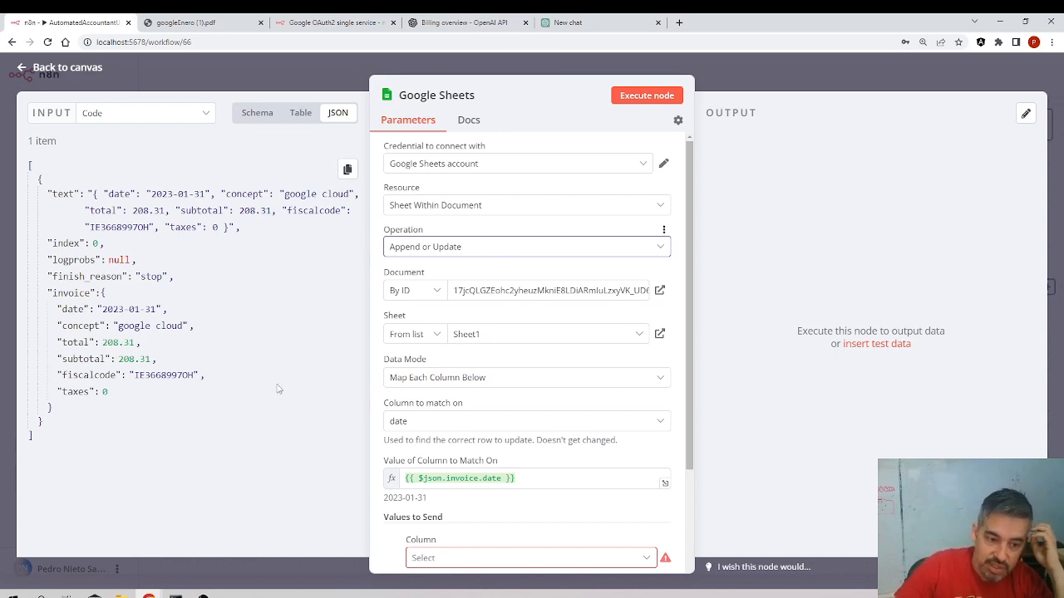
pyautogui.click(455, 246)
pyautogui.click(466, 292)
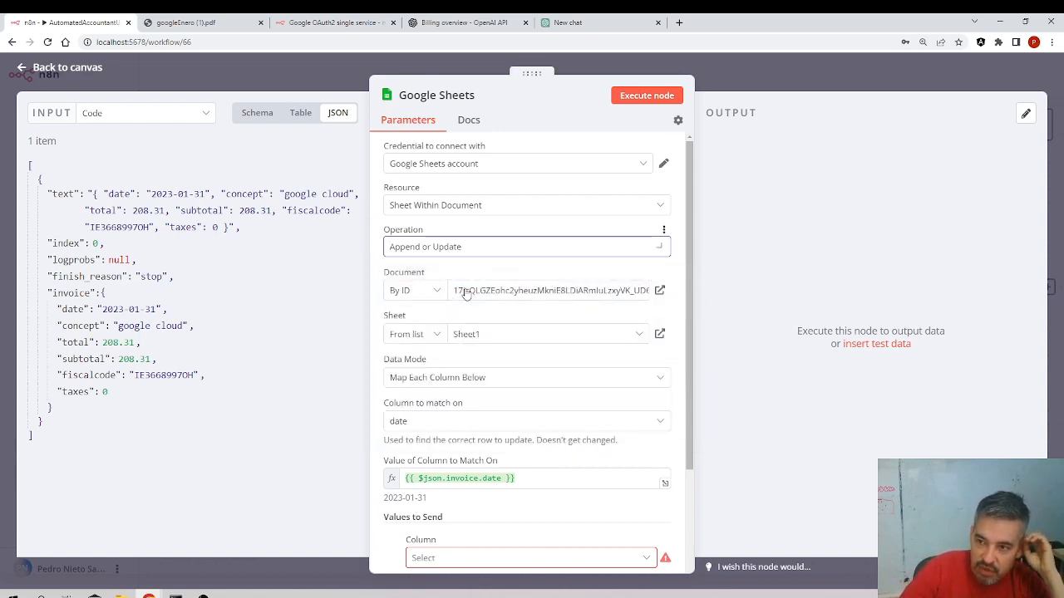
pyautogui.click(487, 248)
pyautogui.click(439, 288)
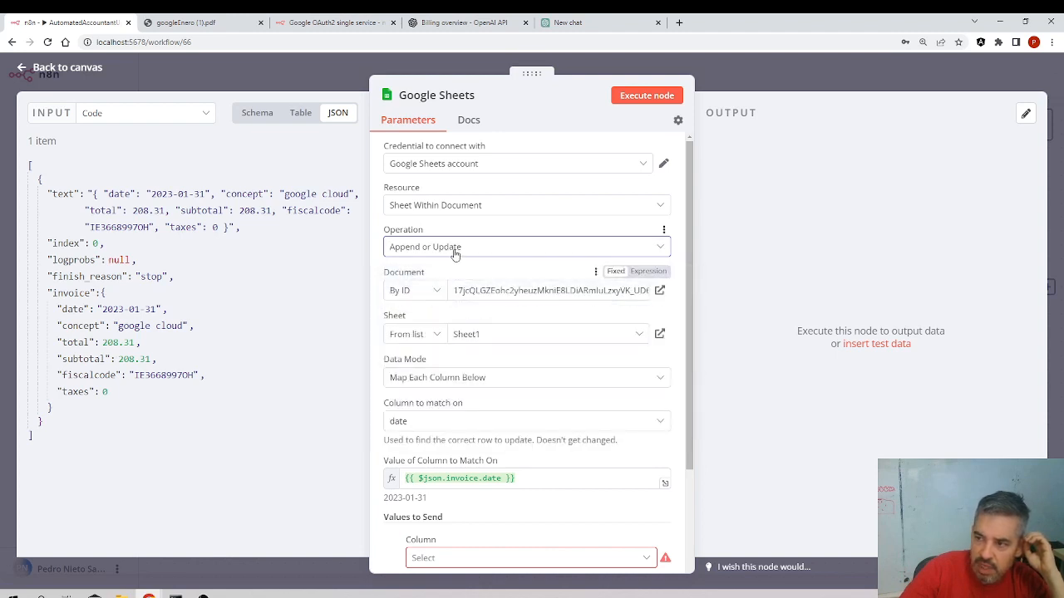
pyautogui.scroll(-3, 459, 266)
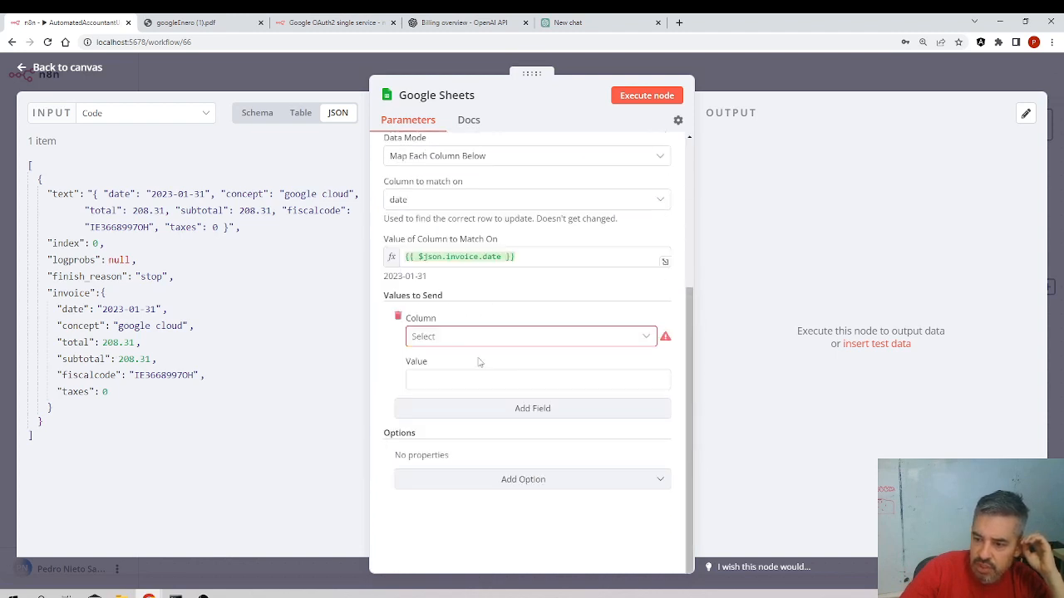
pyautogui.click(398, 316)
pyautogui.scroll(2, 499, 333)
pyautogui.click(491, 247)
pyautogui.click(453, 284)
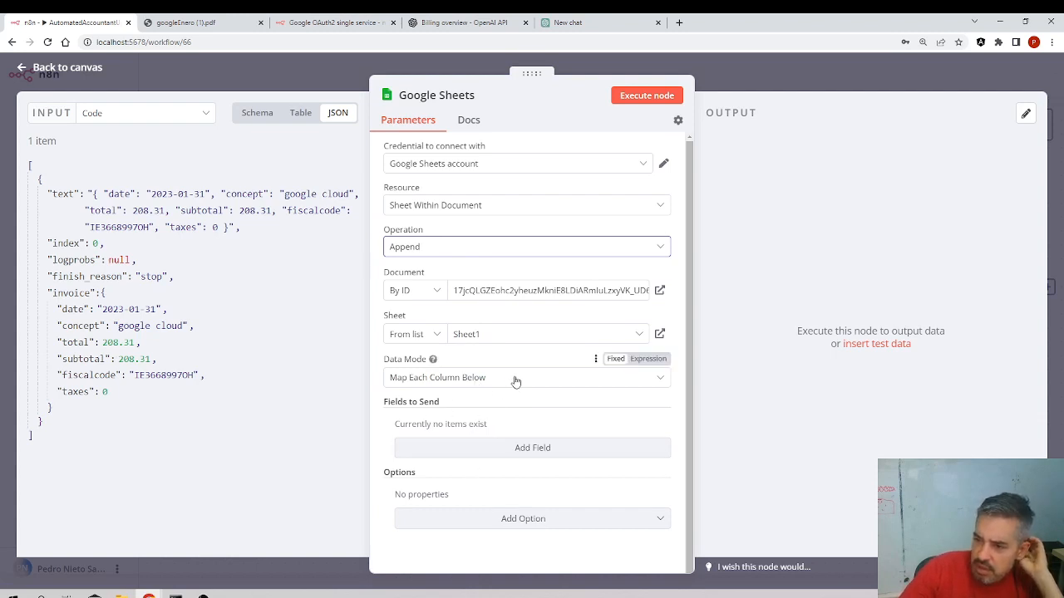
# Add a field to send and compare its column options with the spreadsheet's header row
pyautogui.click(469, 453)
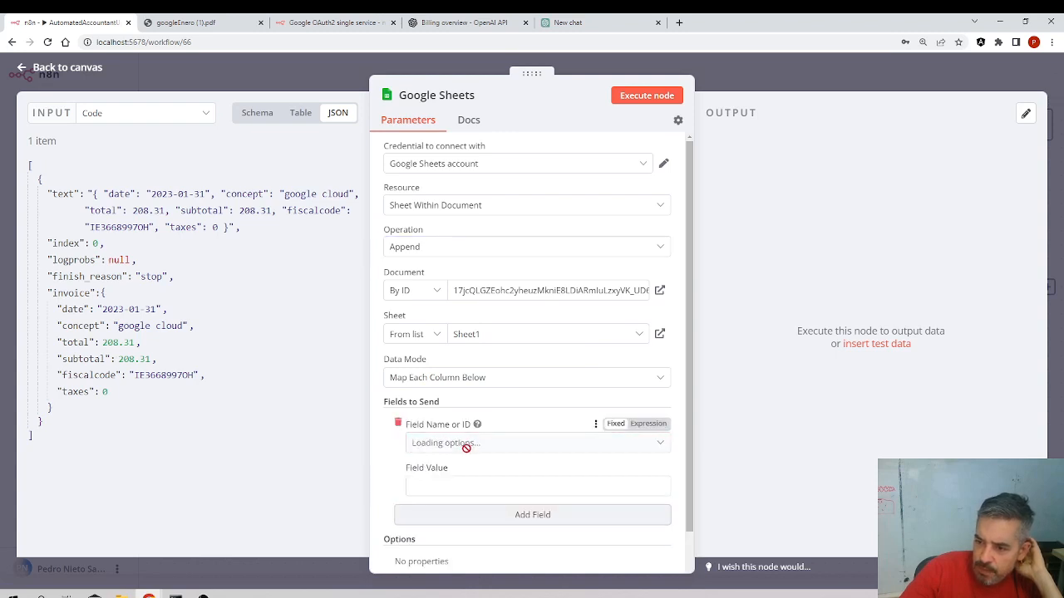
pyautogui.click(441, 443)
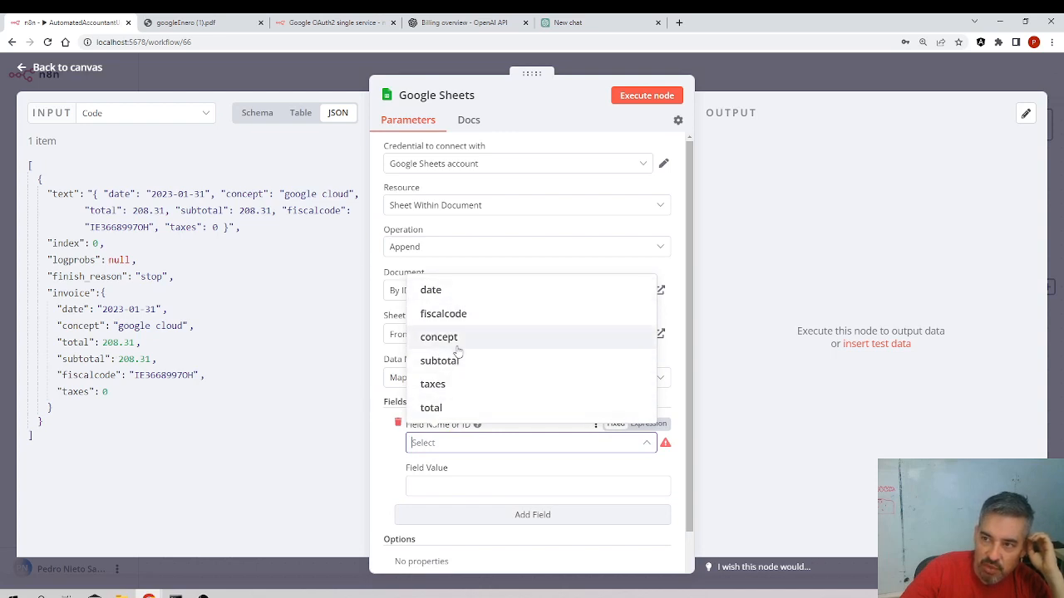
pyautogui.moveTo(150, 595)
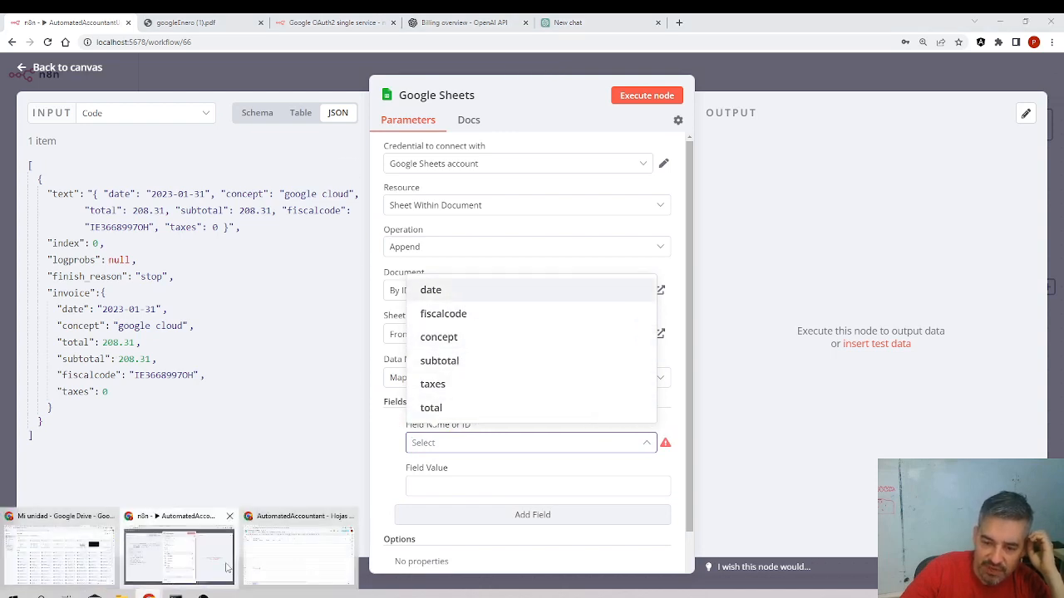
pyautogui.click(277, 518)
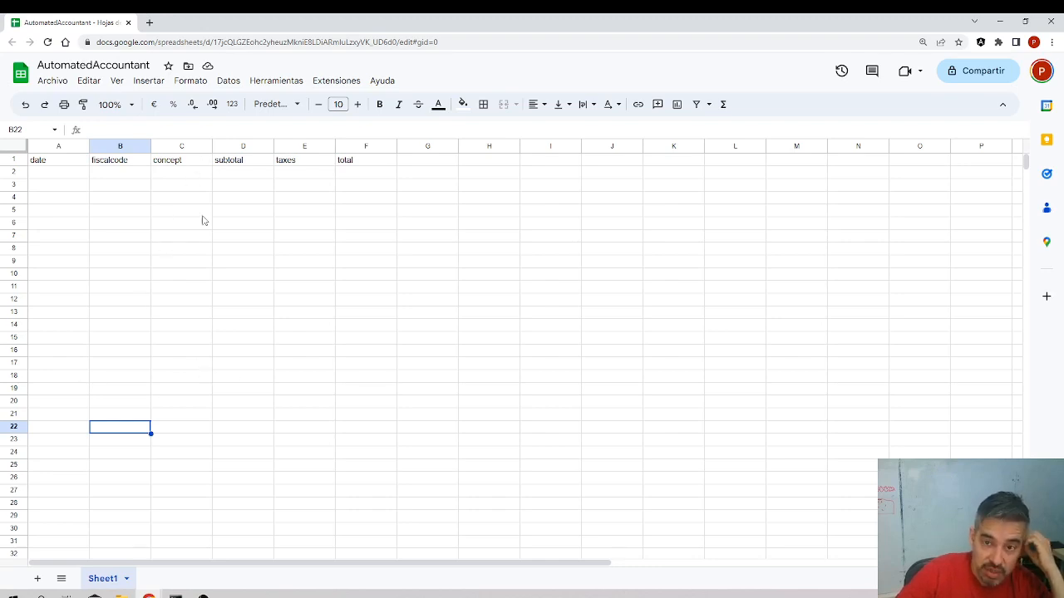
pyautogui.click(77, 163)
pyautogui.click(117, 164)
pyautogui.click(163, 161)
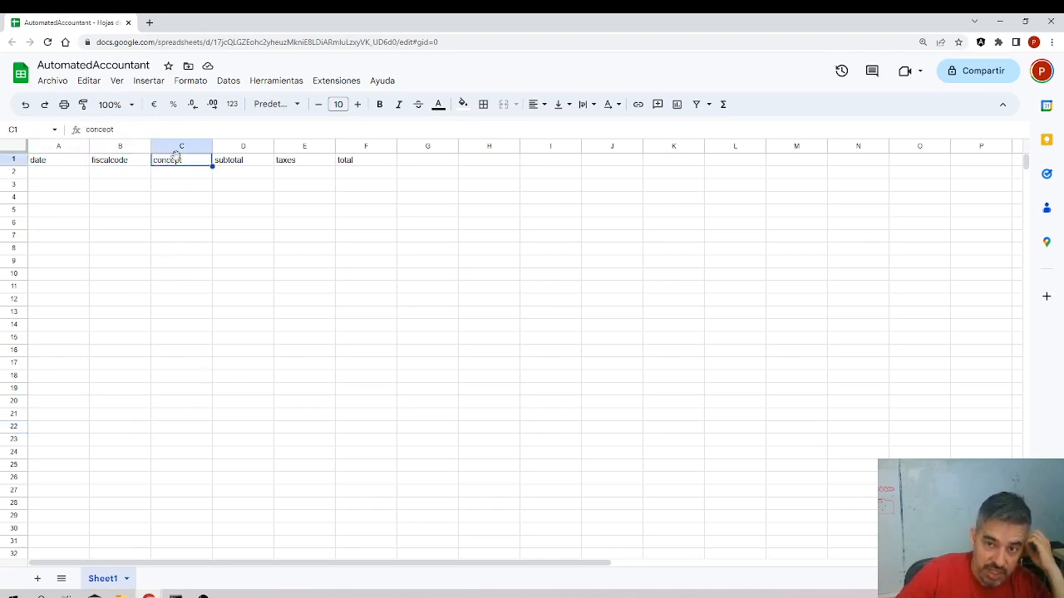
pyautogui.click(237, 167)
pyautogui.moveTo(150, 582)
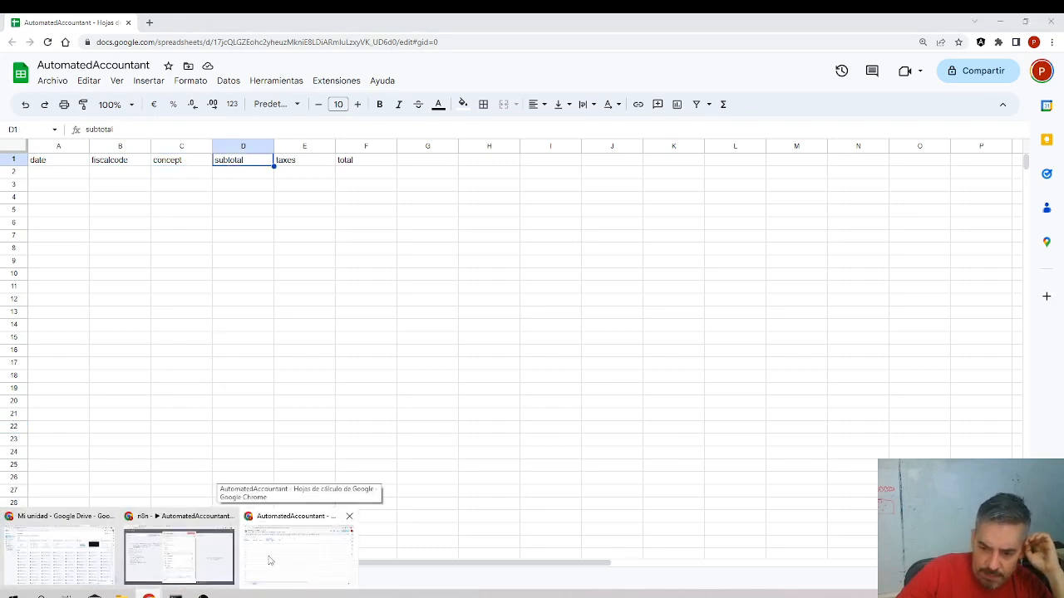
pyautogui.click(179, 557)
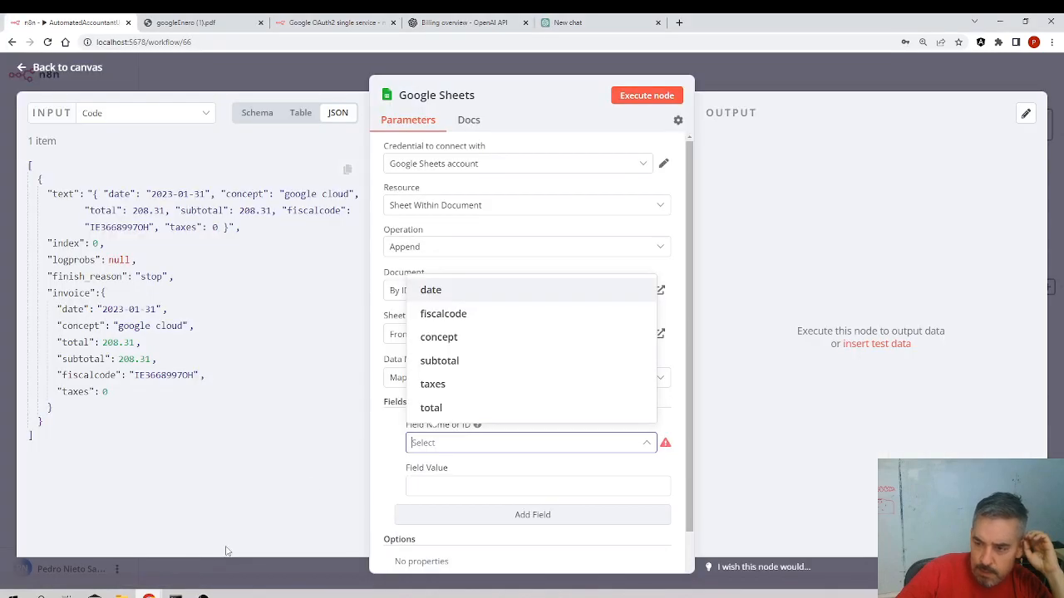
# Map the date column to the invoice's date value from the input
pyautogui.click(460, 296)
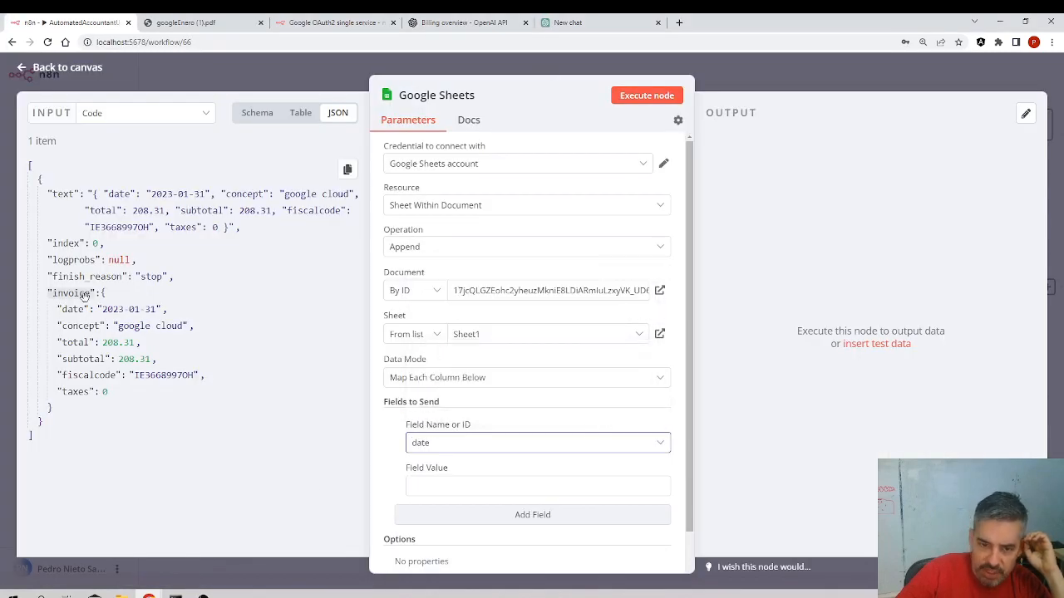
pyautogui.moveTo(74, 309); pyautogui.dragTo(416, 488)
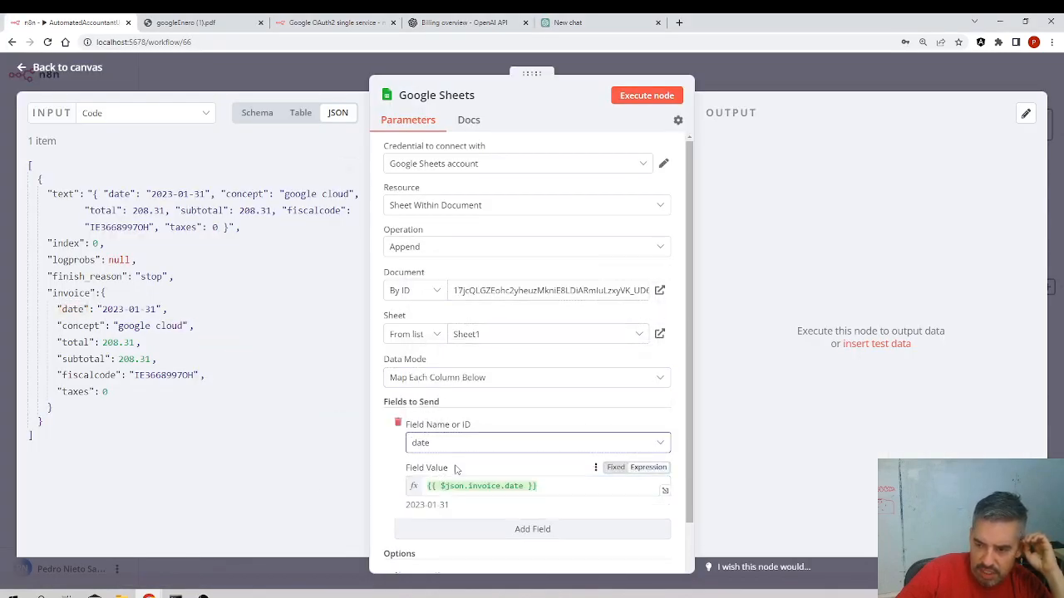
# Add a field mapping the fiscalcode column to the invoice's fiscalcode value
pyautogui.click(544, 523)
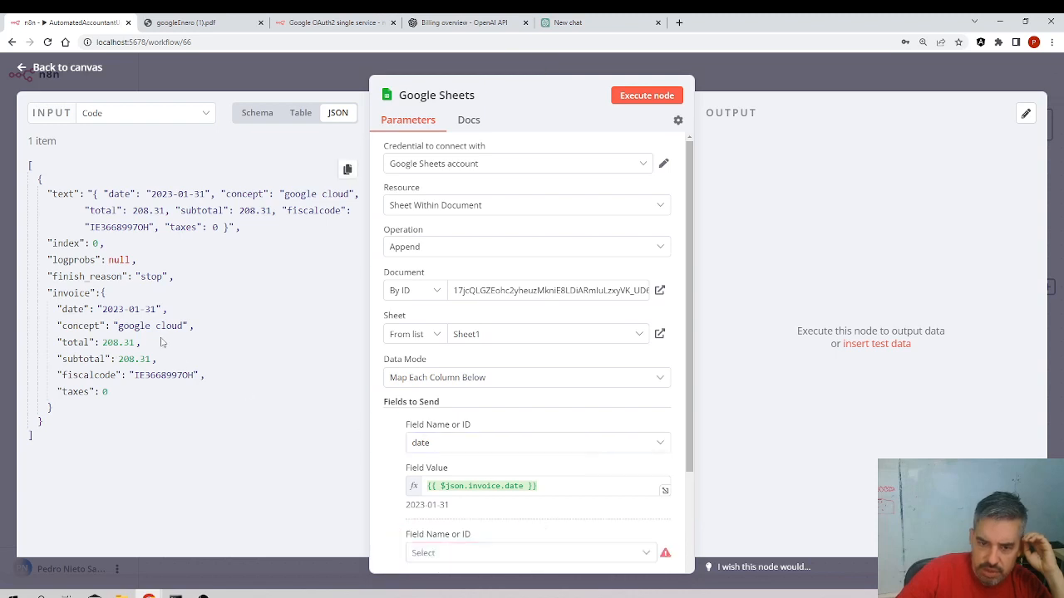
pyautogui.click(427, 553)
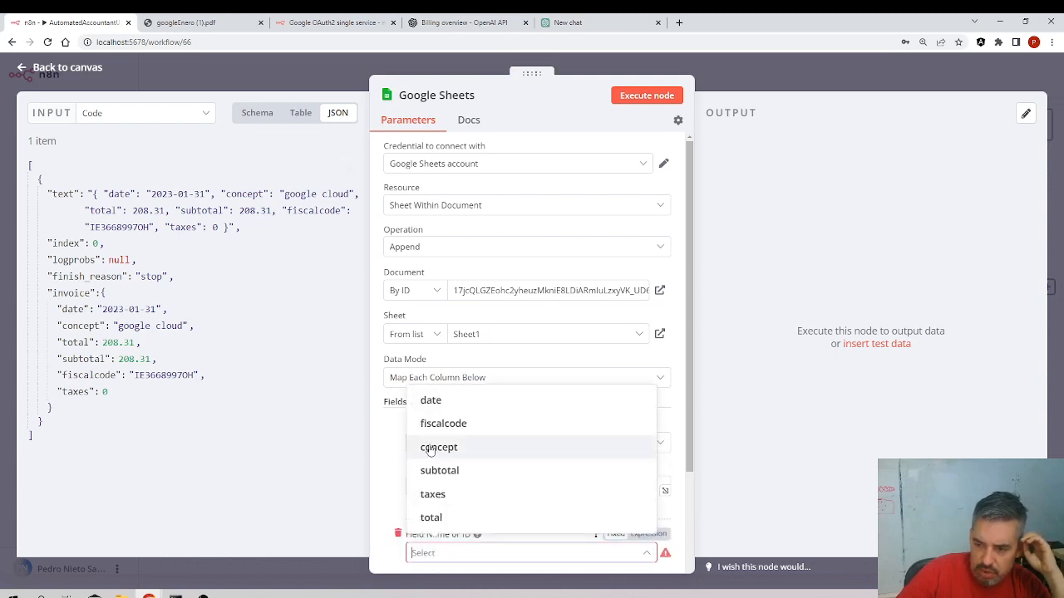
pyautogui.click(443, 424)
pyautogui.scroll(-3, 385, 368)
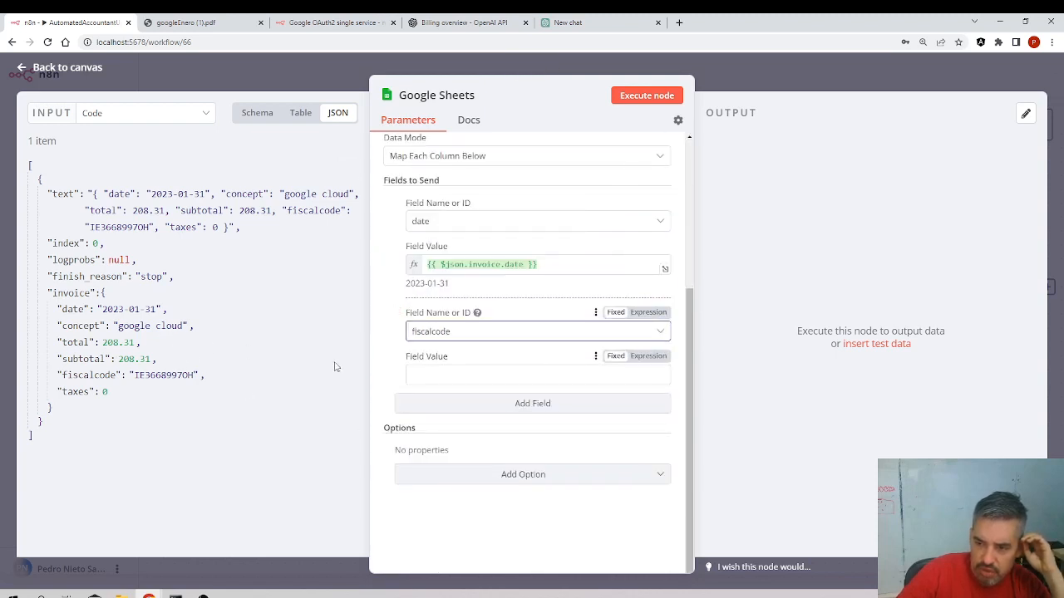
pyautogui.click(449, 375)
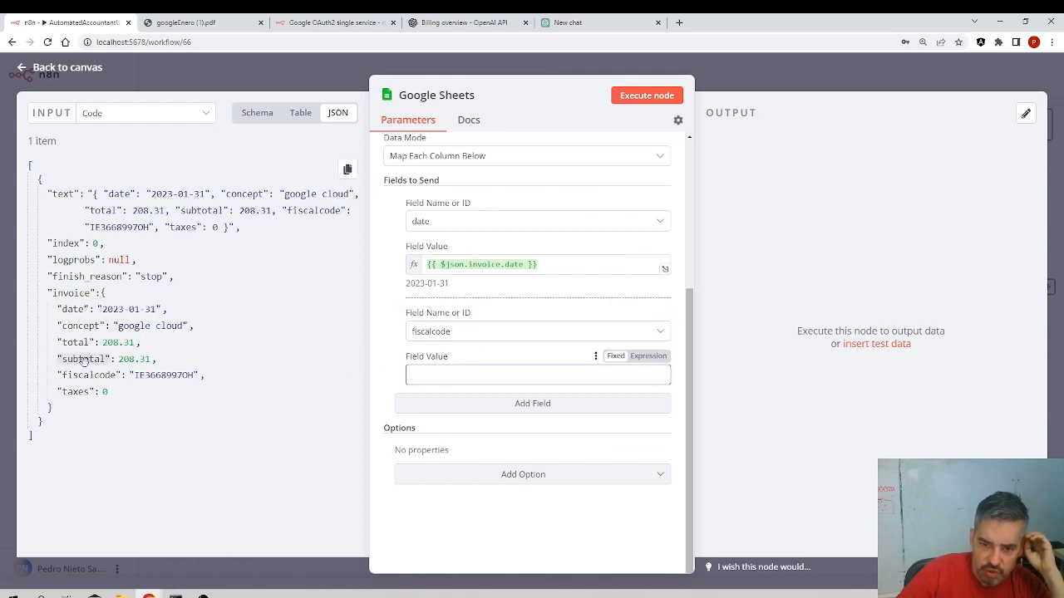
pyautogui.moveTo(87, 375); pyautogui.dragTo(453, 375)
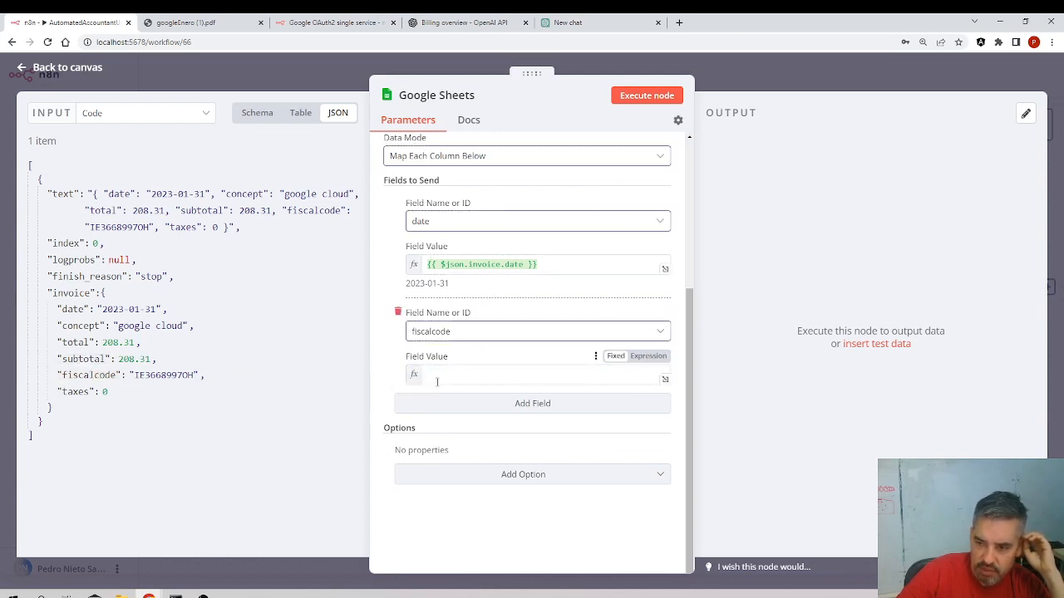
# Add a field mapping the concept column to the invoice's concept value
pyautogui.click(503, 418)
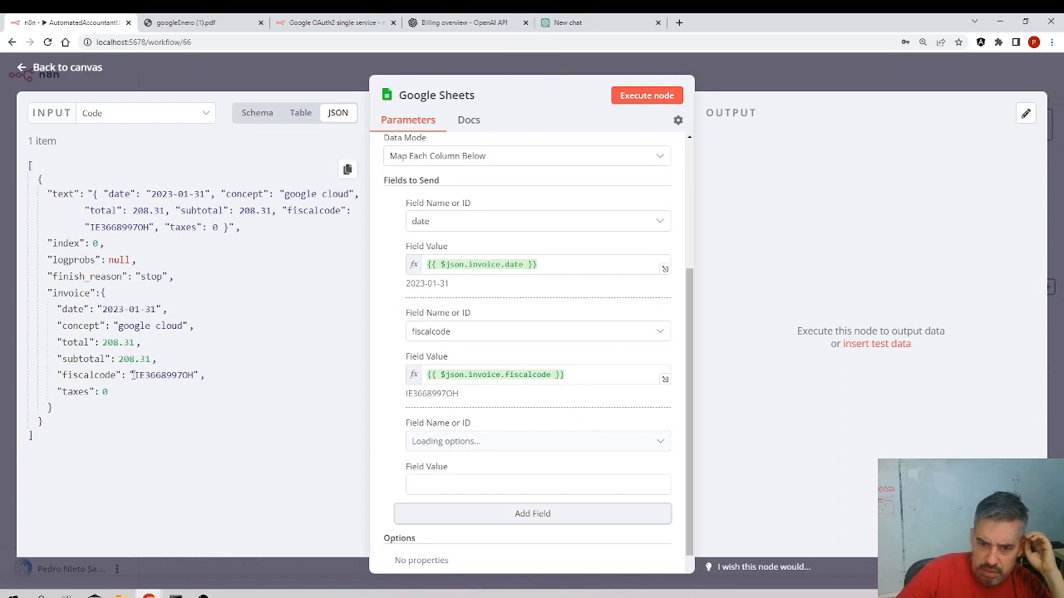
pyautogui.click(452, 438)
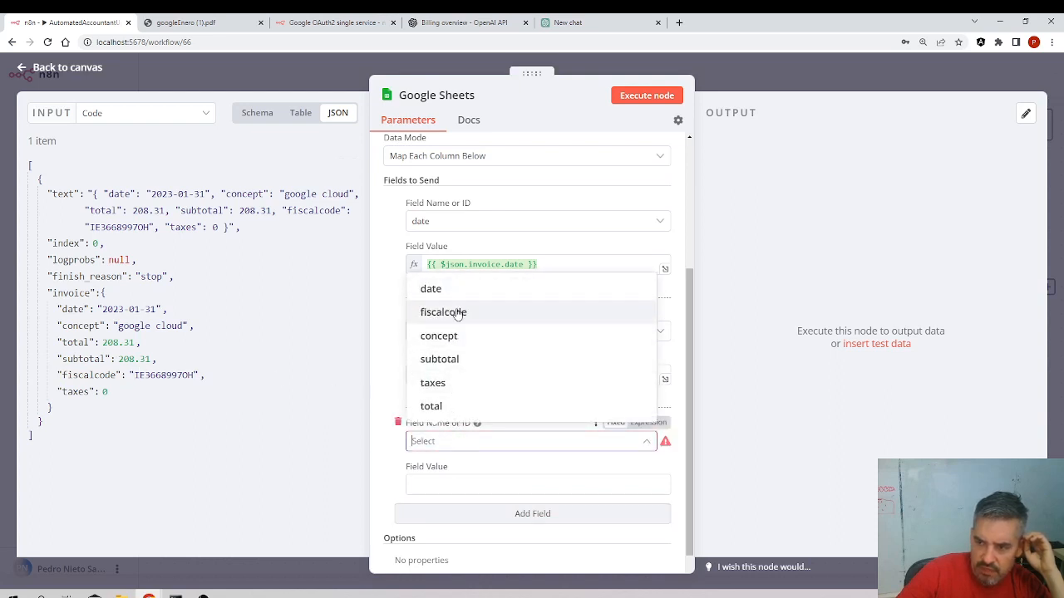
pyautogui.click(447, 337)
pyautogui.moveTo(83, 326); pyautogui.dragTo(441, 484)
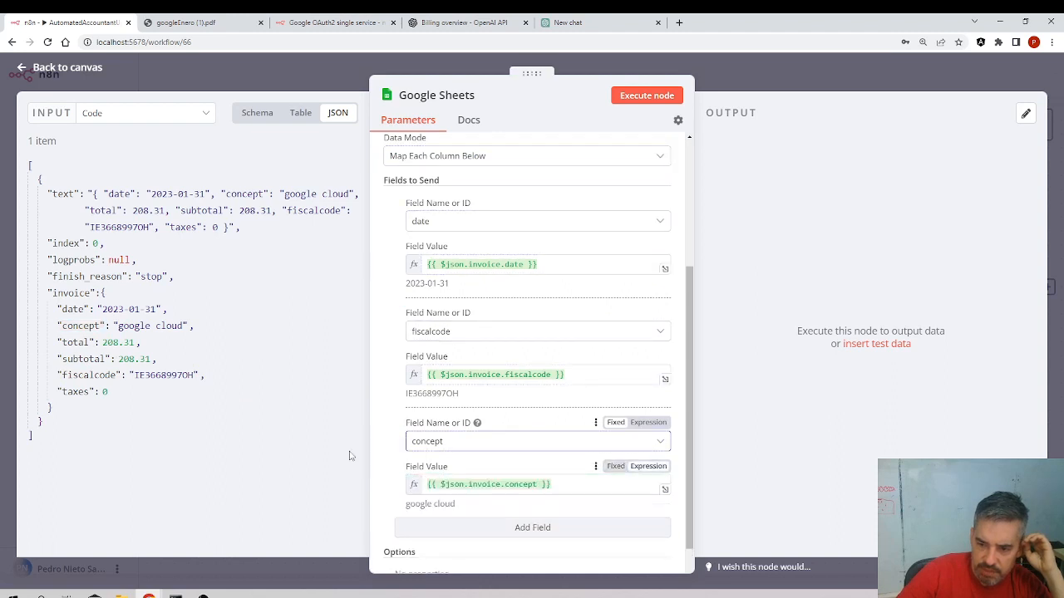
# Add a field mapping the subtotal column to the invoice's subtotal value
pyautogui.scroll(-3, 458, 443)
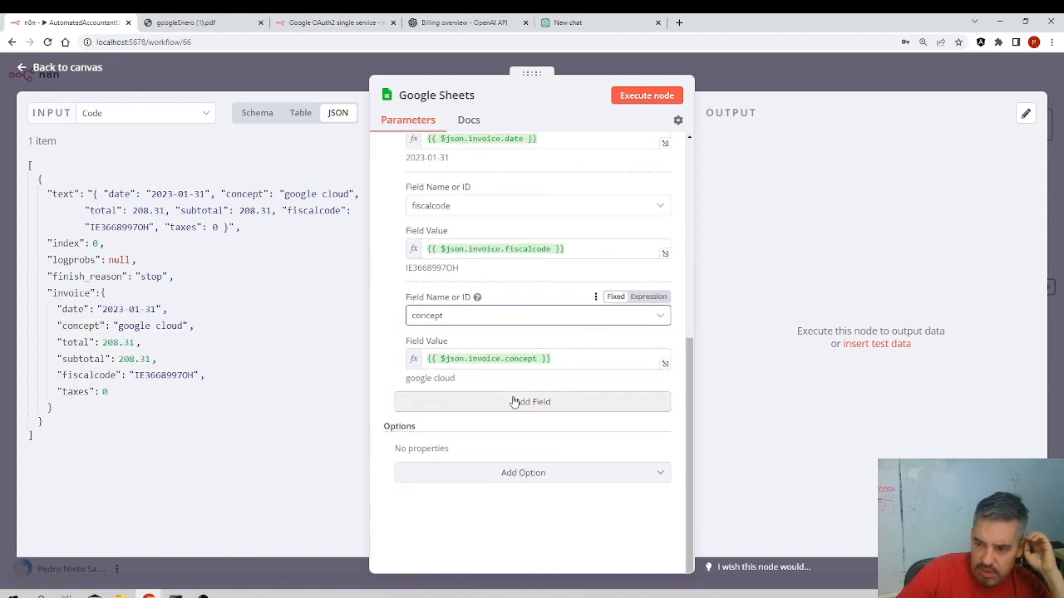
pyautogui.click(513, 400)
pyautogui.click(451, 432)
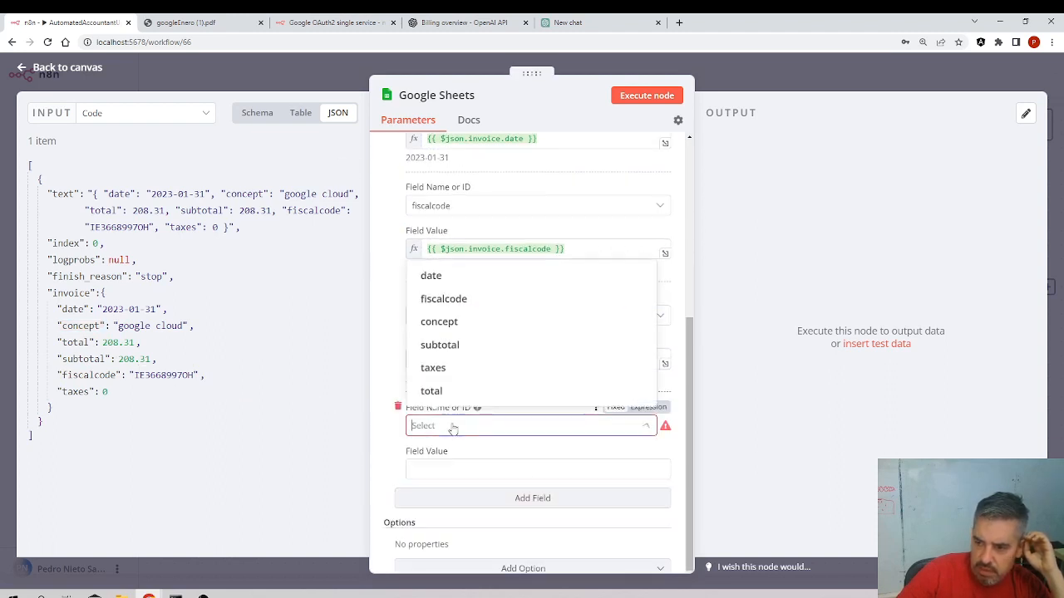
pyautogui.click(456, 344)
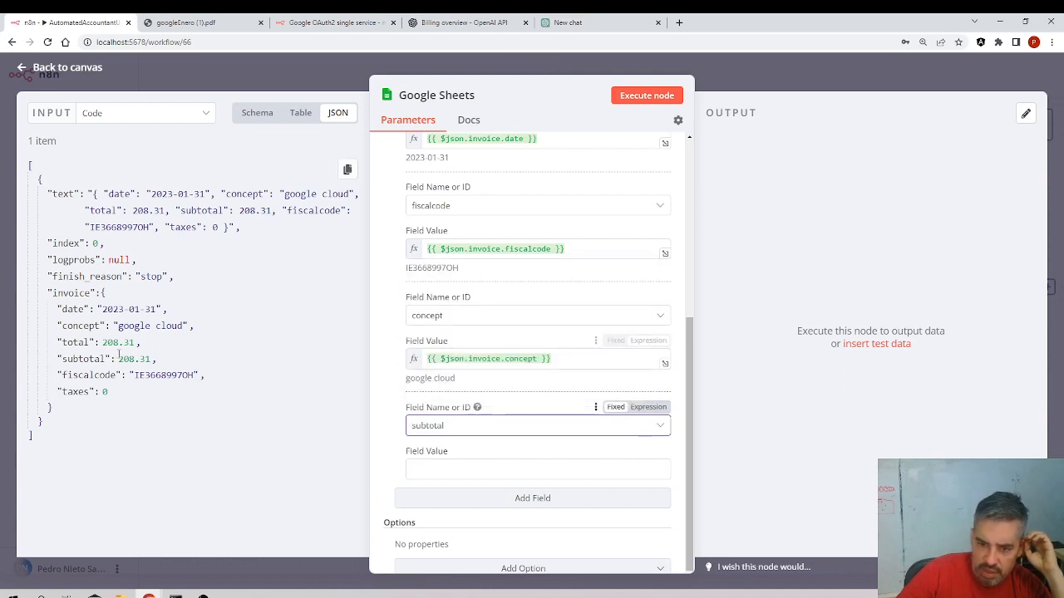
pyautogui.moveTo(83, 359); pyautogui.dragTo(467, 474)
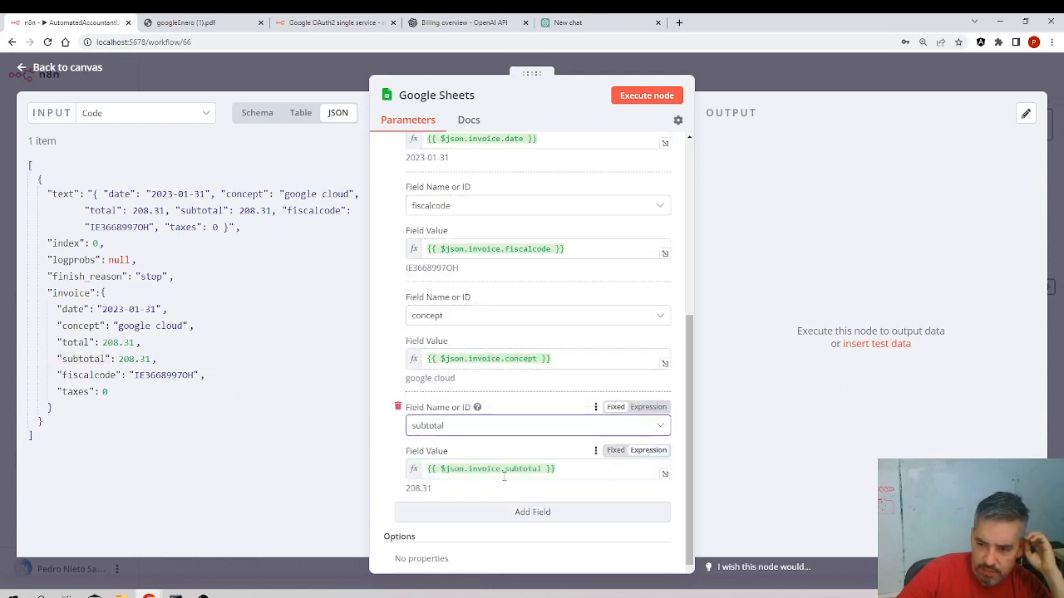
# Add a field mapping the taxes column to the invoice's taxes value
pyautogui.click(515, 511)
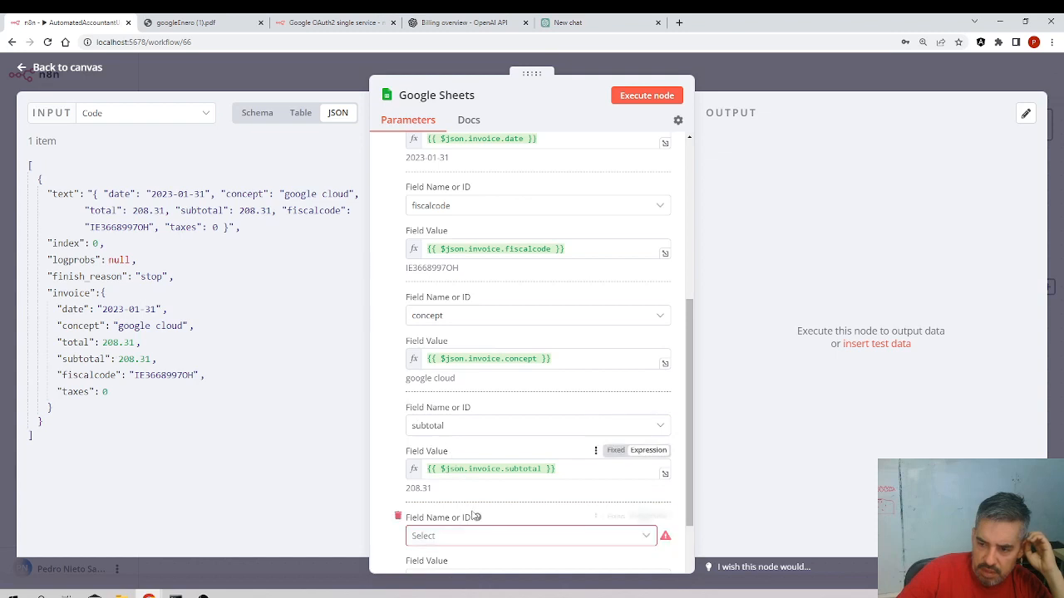
pyautogui.scroll(-3, 470, 407)
pyautogui.click(471, 331)
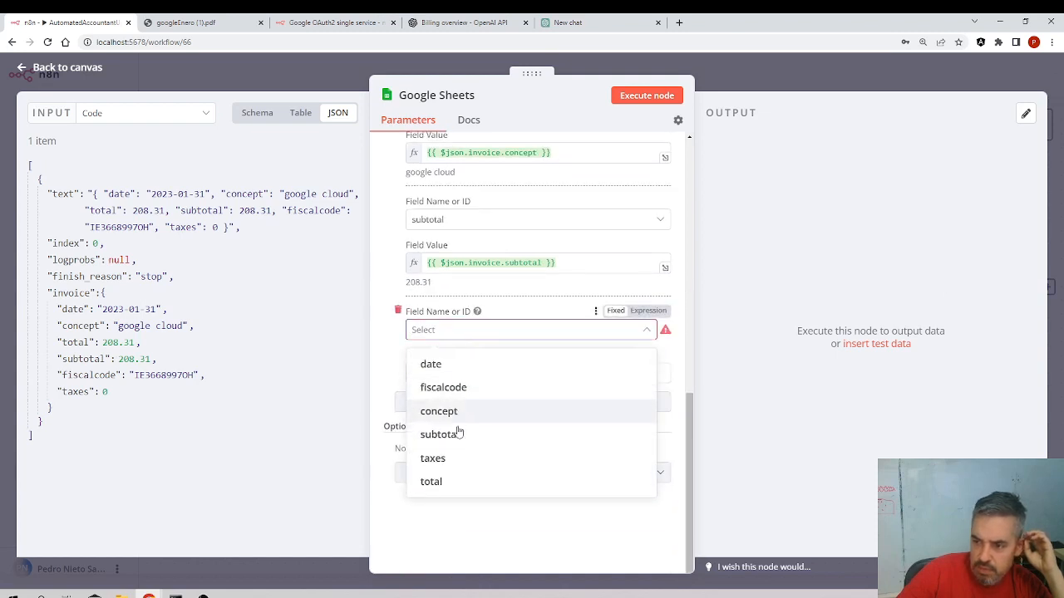
pyautogui.click(456, 459)
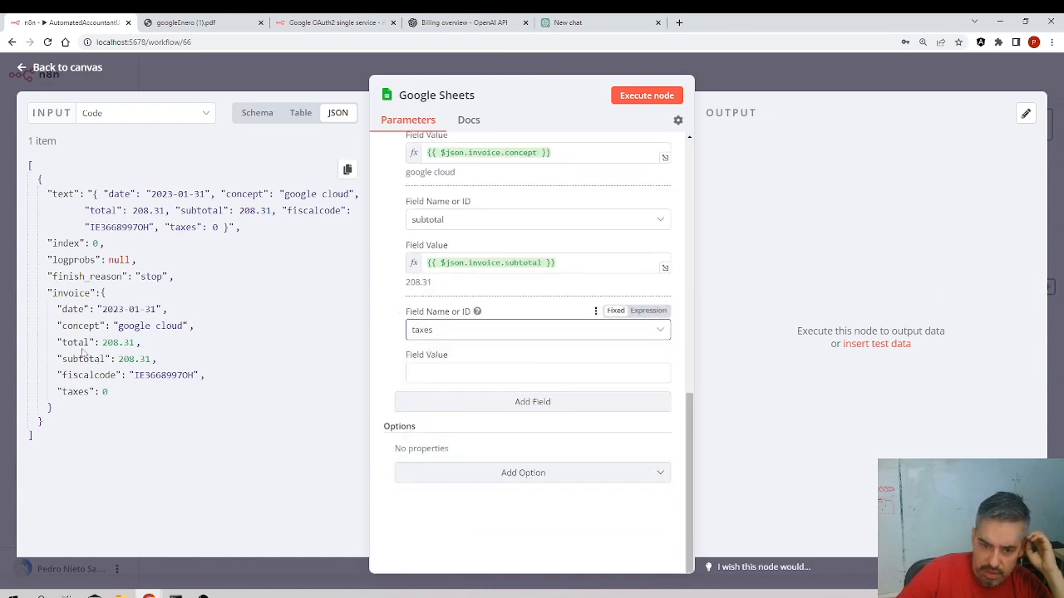
pyautogui.moveTo(75, 392); pyautogui.dragTo(463, 384)
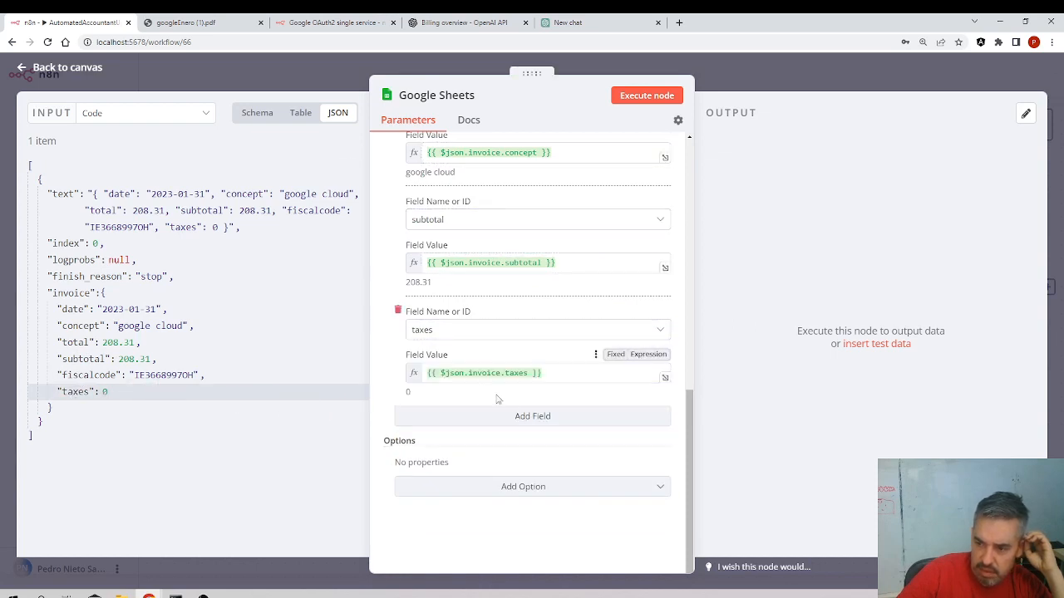
# Add a field mapping the total column to the invoice's total value
pyautogui.click(522, 417)
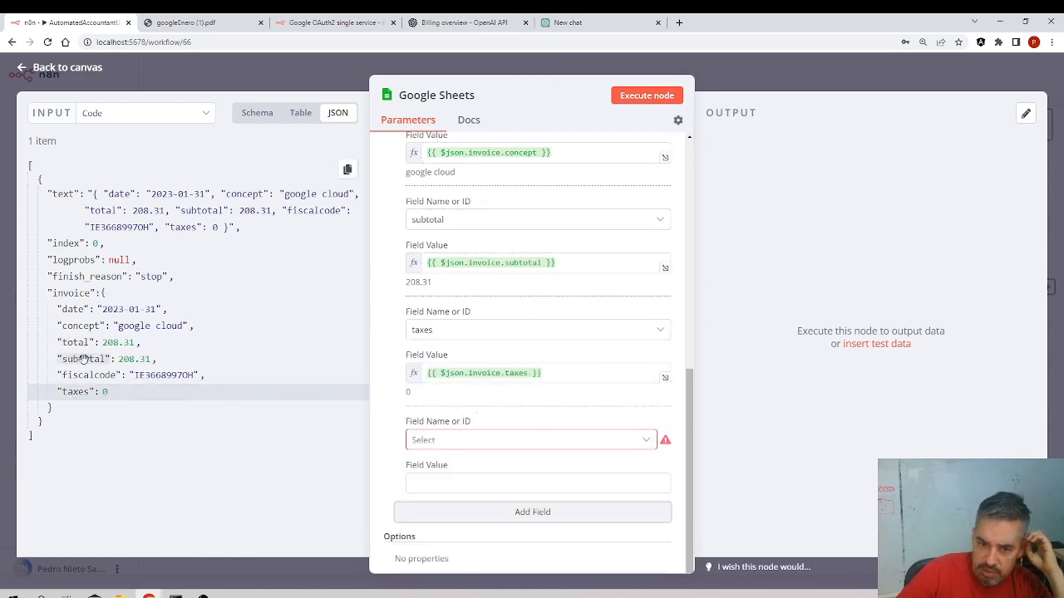
pyautogui.click(573, 440)
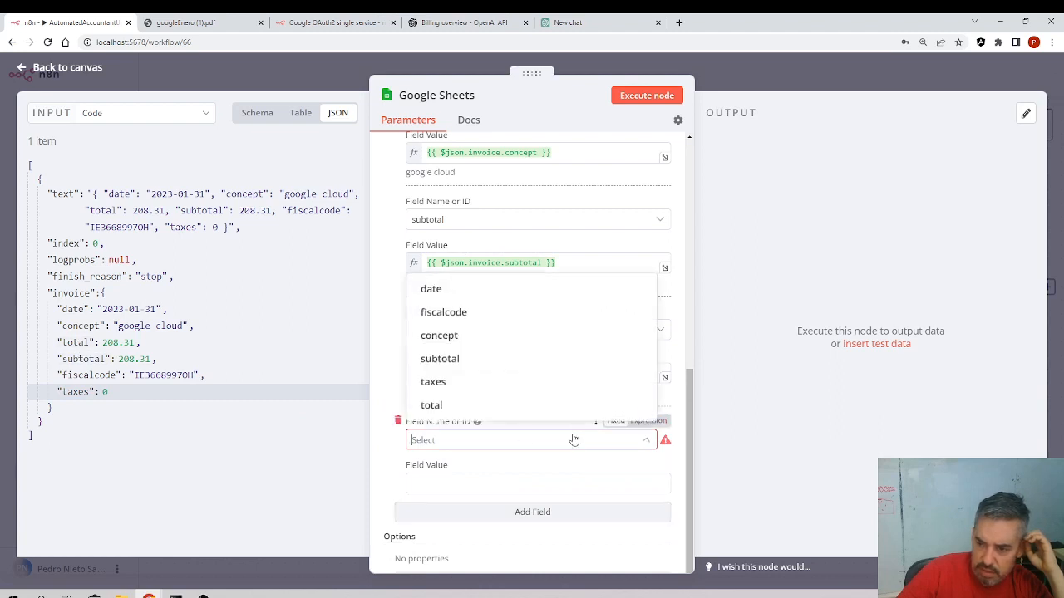
pyautogui.click(430, 405)
pyautogui.moveTo(75, 342); pyautogui.dragTo(474, 485)
pyautogui.scroll(3, 573, 306)
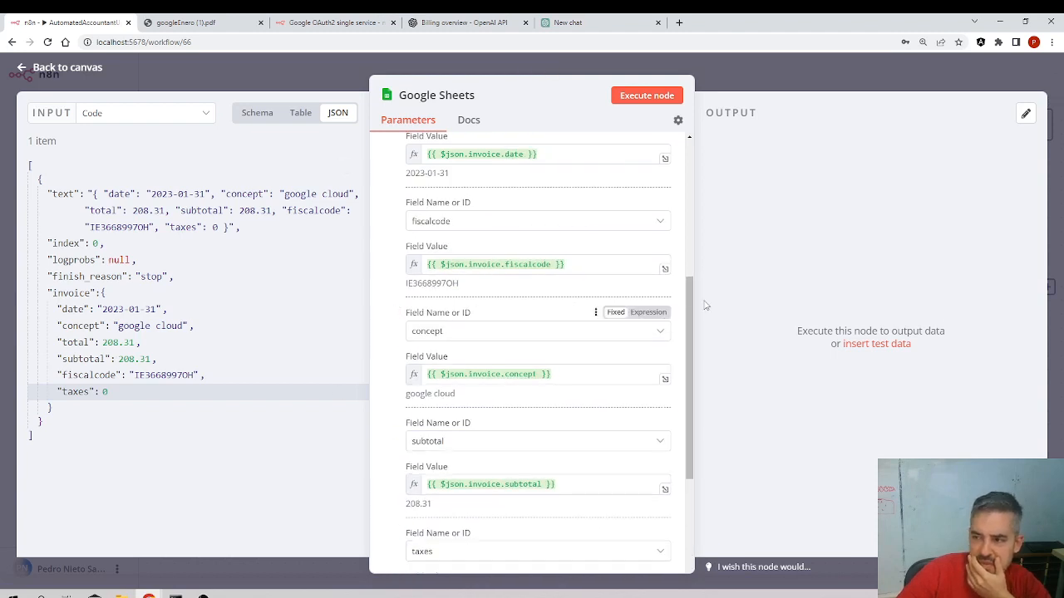
# Execute the Google Sheets node and review its output as JSON and as a table
pyautogui.click(655, 97)
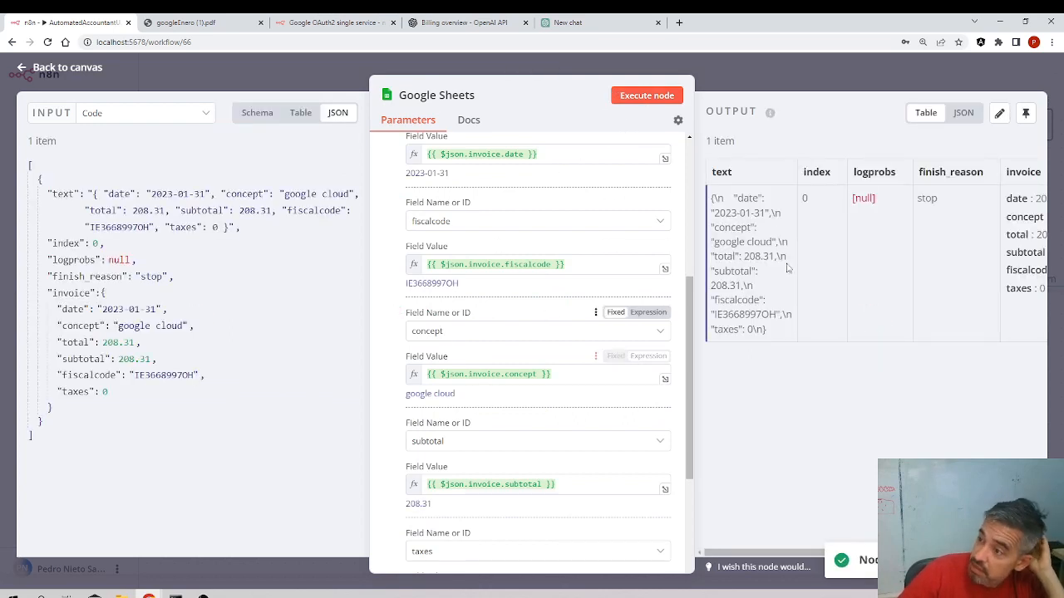
pyautogui.click(966, 113)
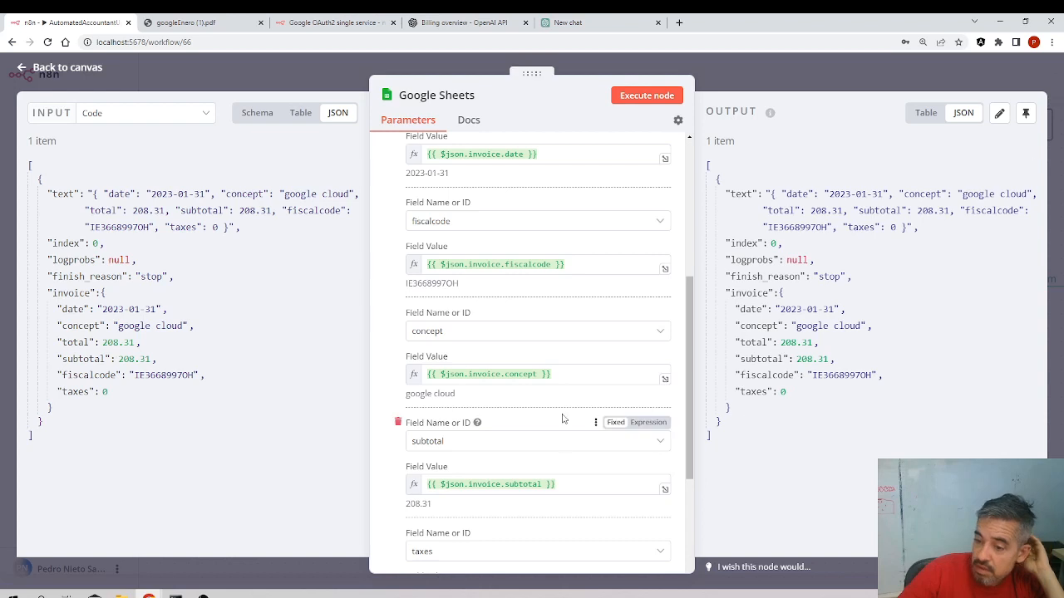
pyautogui.scroll(-3, 573, 399)
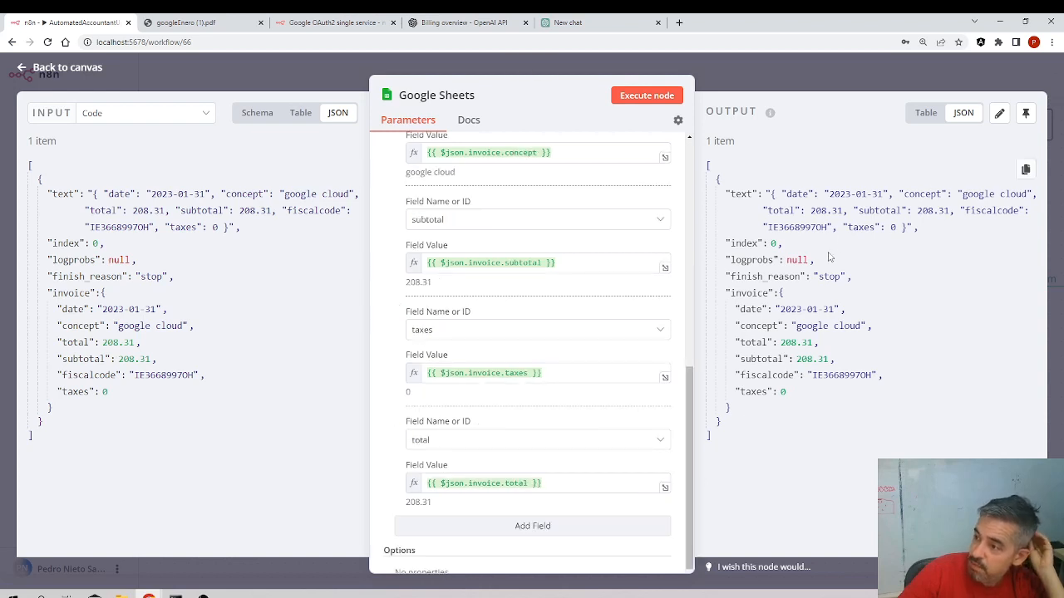
pyautogui.click(928, 115)
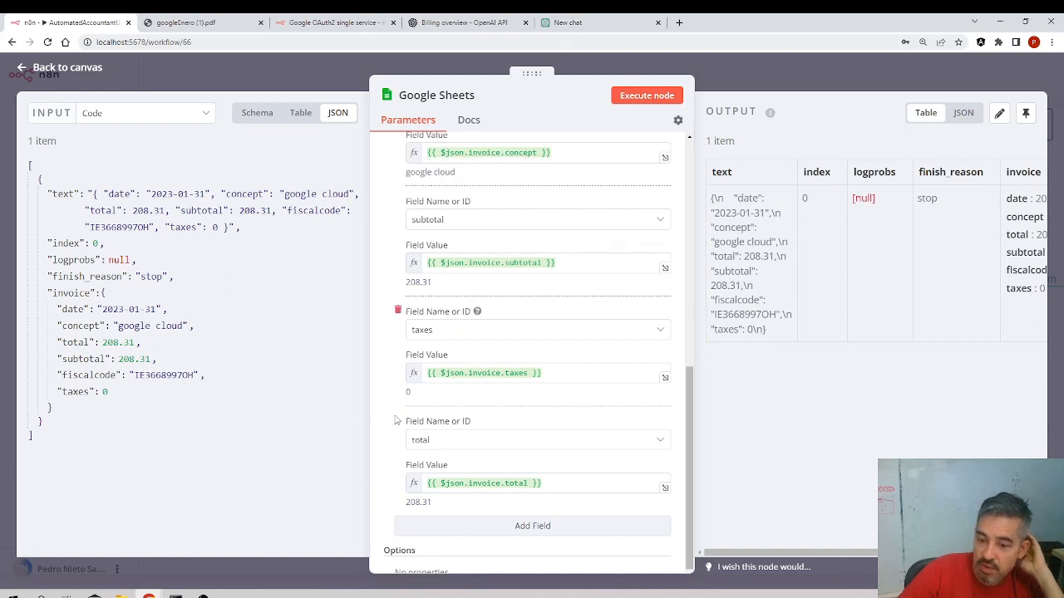
# Switch to the AutomatedAccountant spreadsheet and inspect each cell of the appended invoice row
pyautogui.moveTo(169, 577)
pyautogui.click(297, 553)
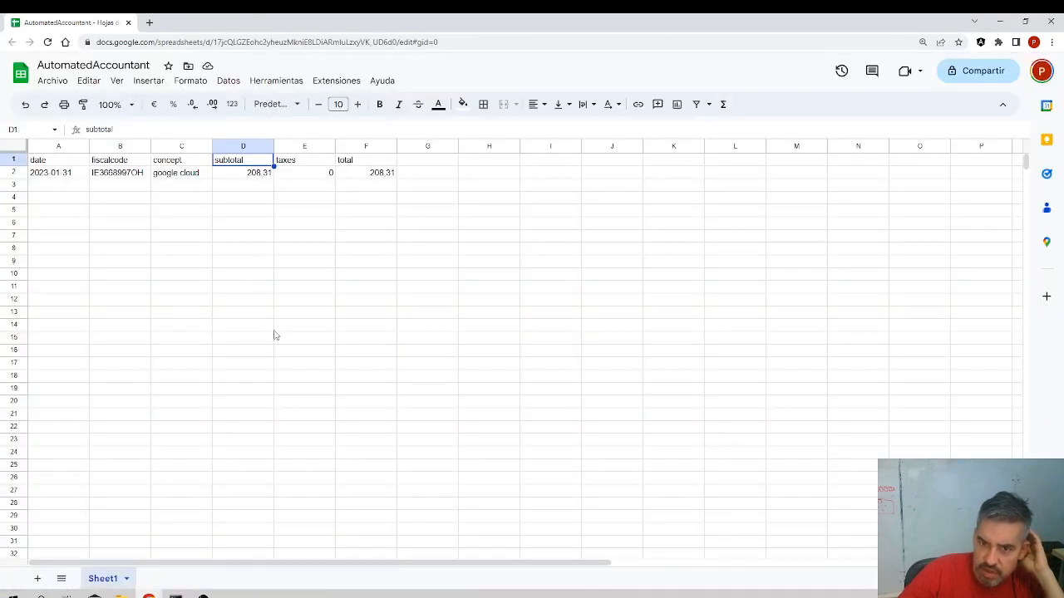
pyautogui.click(140, 200)
pyautogui.click(78, 175)
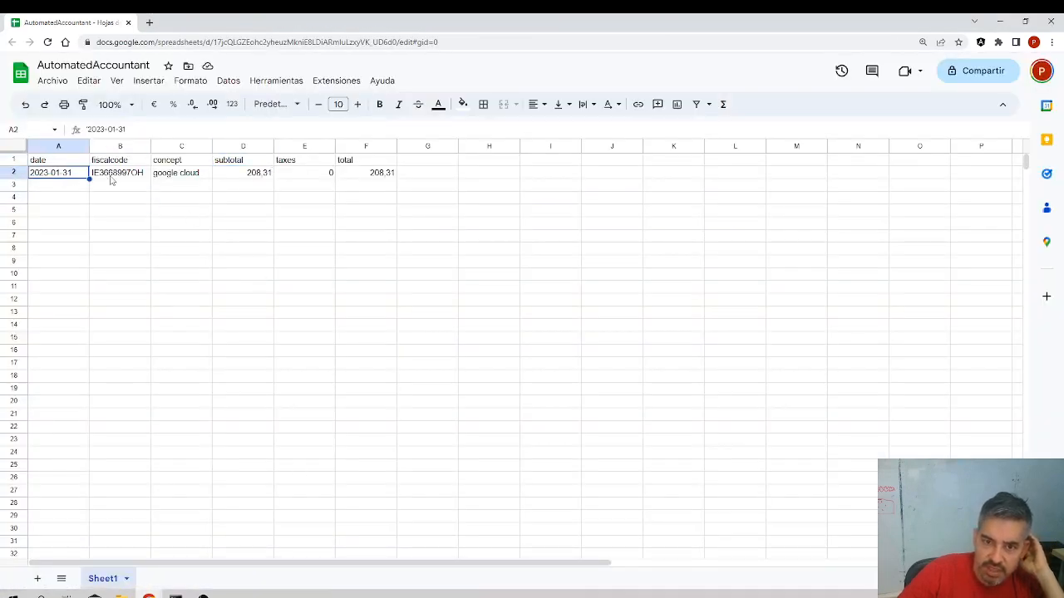
pyautogui.click(113, 180)
pyautogui.click(182, 178)
pyautogui.click(253, 179)
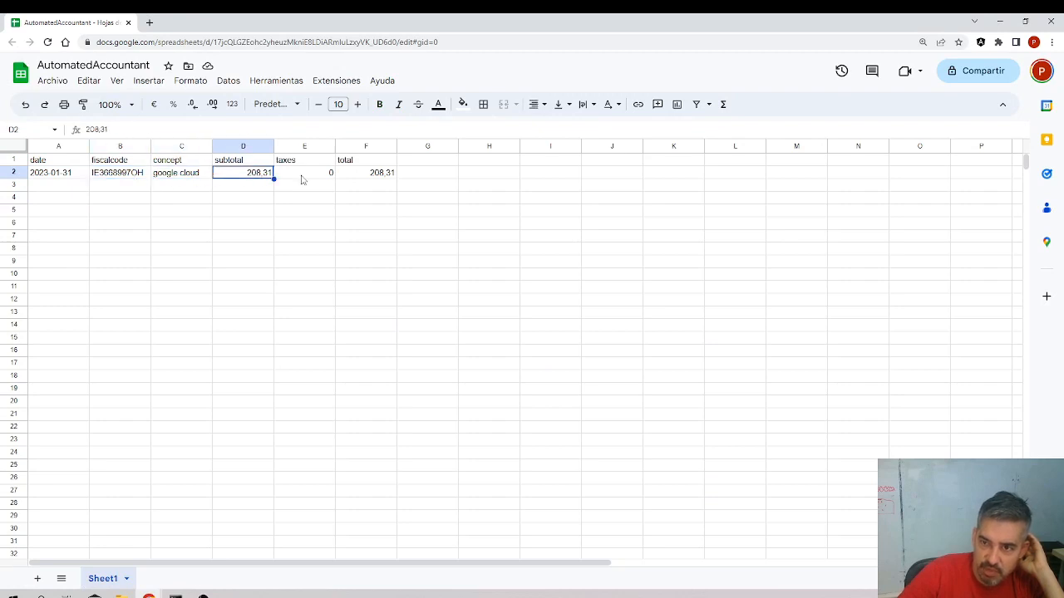
pyautogui.click(310, 179)
pyautogui.click(368, 179)
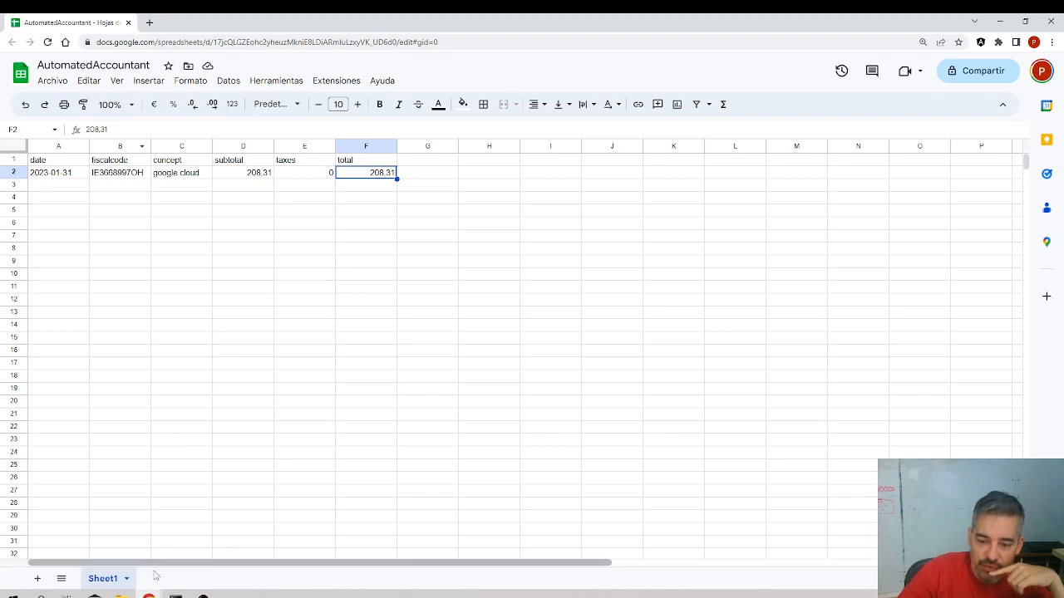
# Return to the workflow, open the OpenAI node, and append "please give me as much data as possible" to the prompt's concept line
pyautogui.moveTo(148, 593)
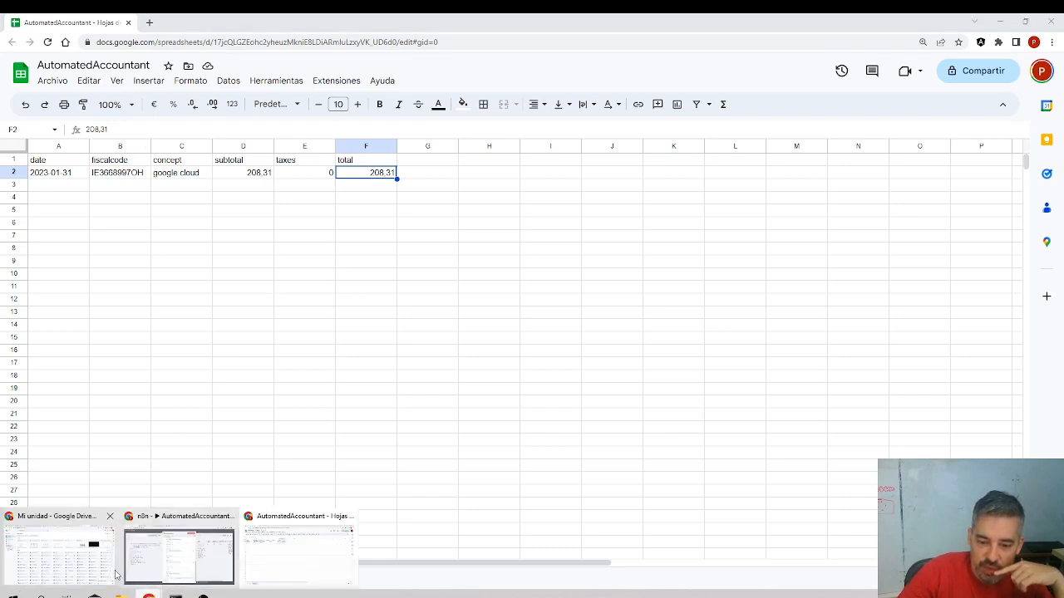
pyautogui.click(207, 565)
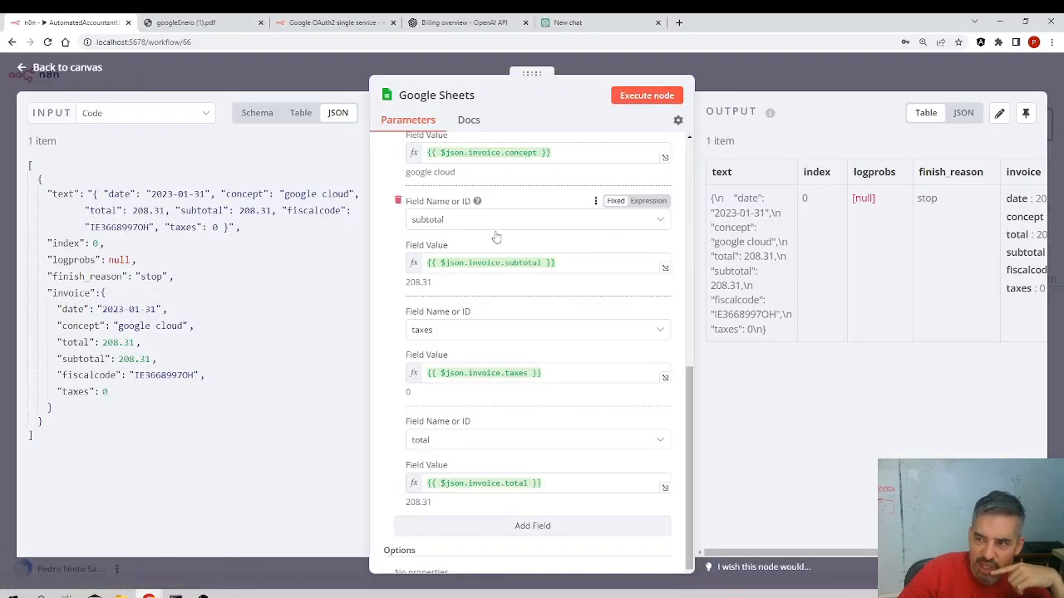
pyautogui.moveTo(185, 326); pyautogui.dragTo(117, 326)
pyautogui.click(36, 68)
pyautogui.doubleClick(675, 305)
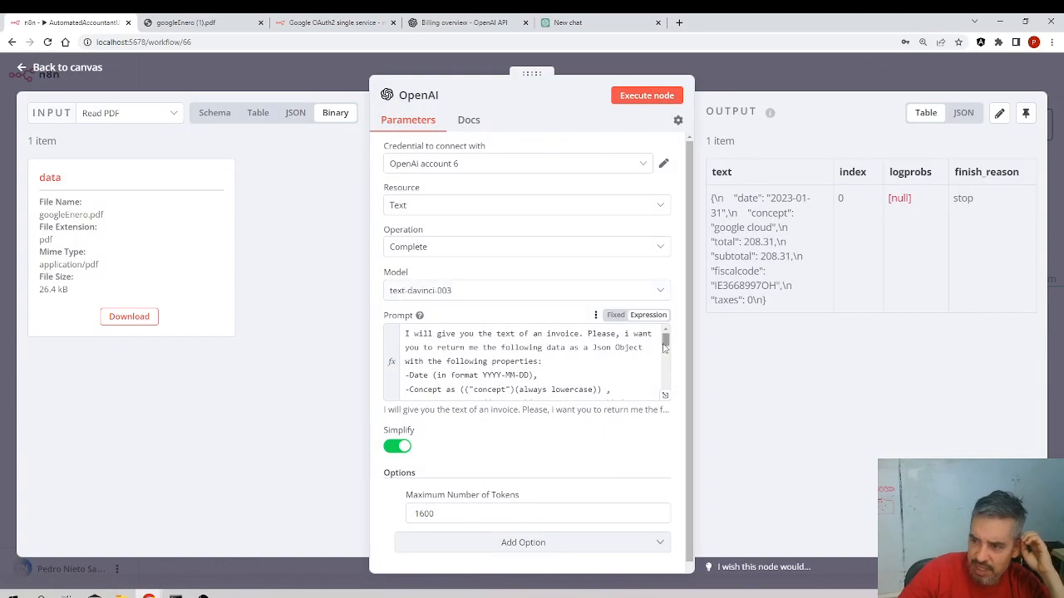
pyautogui.click(595, 383)
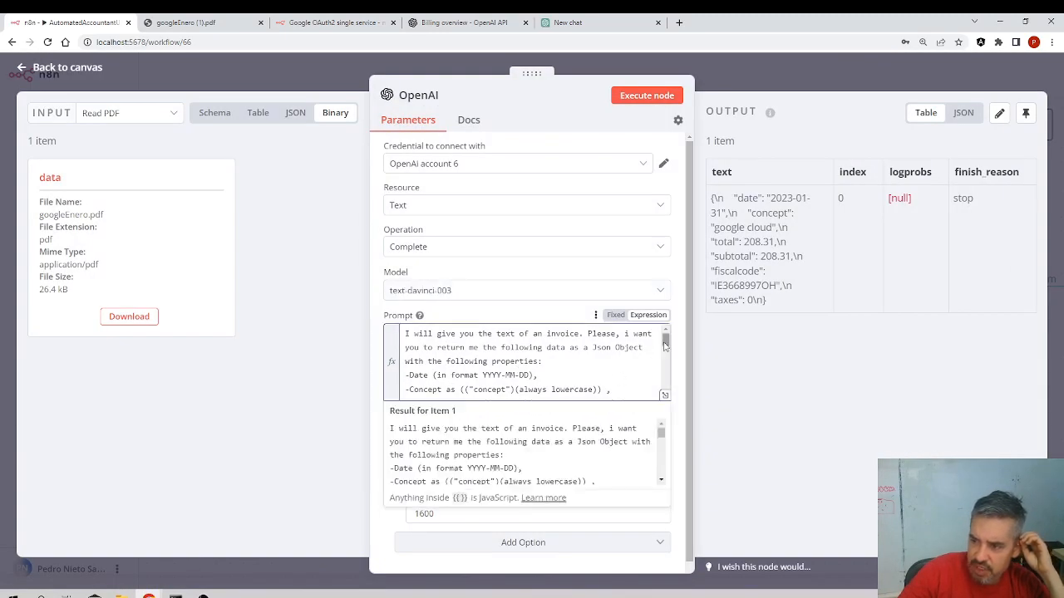
pyautogui.moveTo(664, 346); pyautogui.dragTo(666, 349)
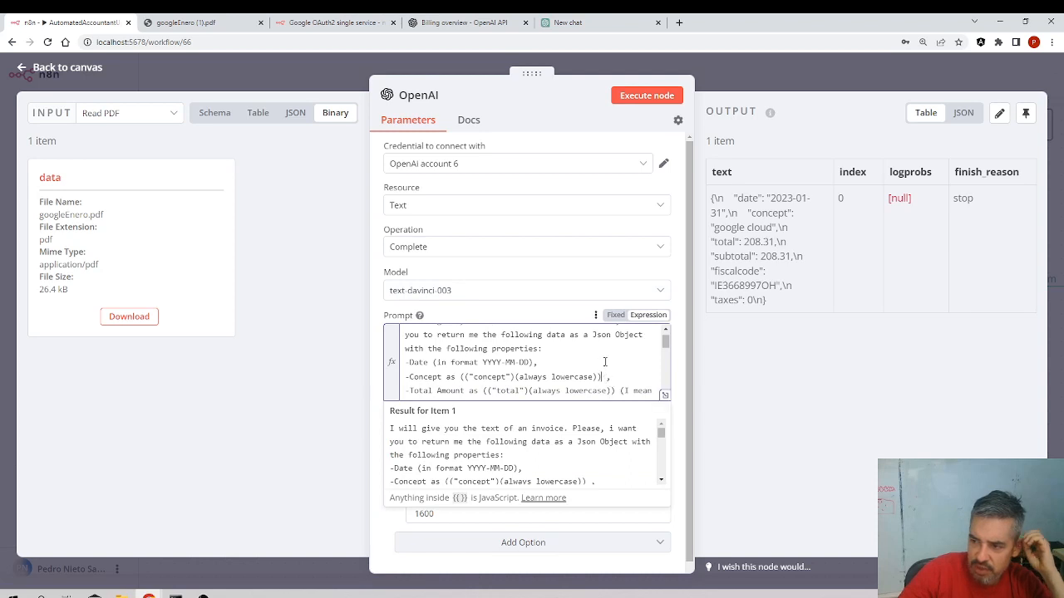
pyautogui.write('please')
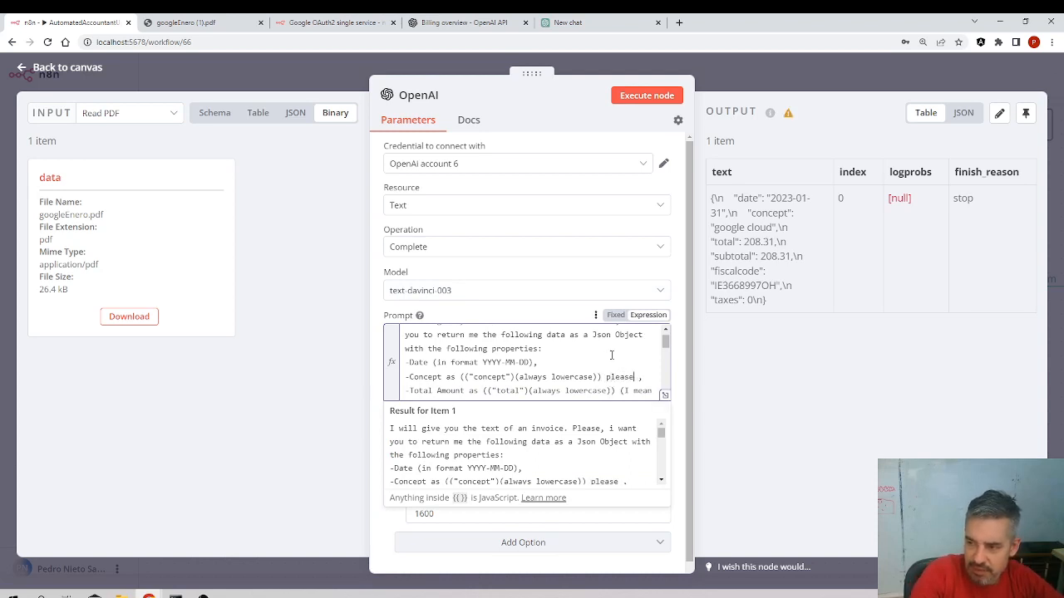
pyautogui.write(' be')
pyautogui.press('BackSpace')
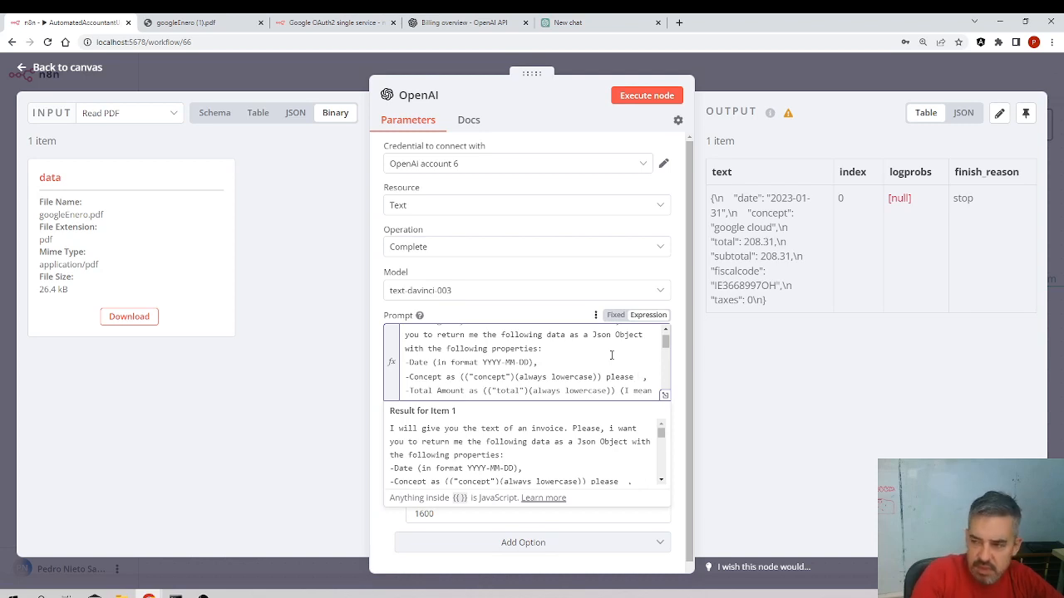
pyautogui.write("don't")
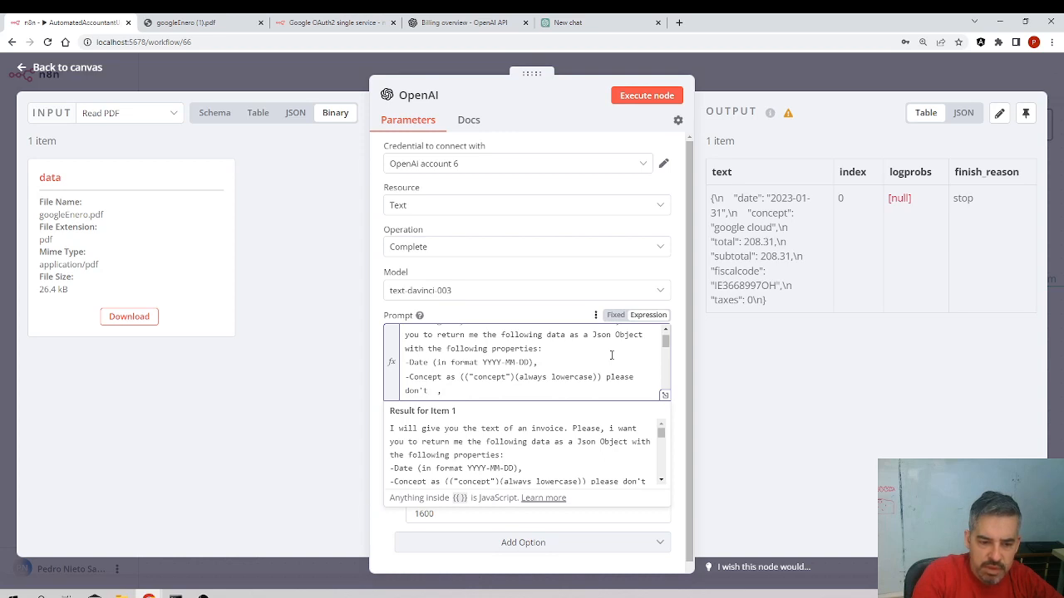
pyautogui.press('BackSpace')
pyautogui.write('give me as much data as possible')
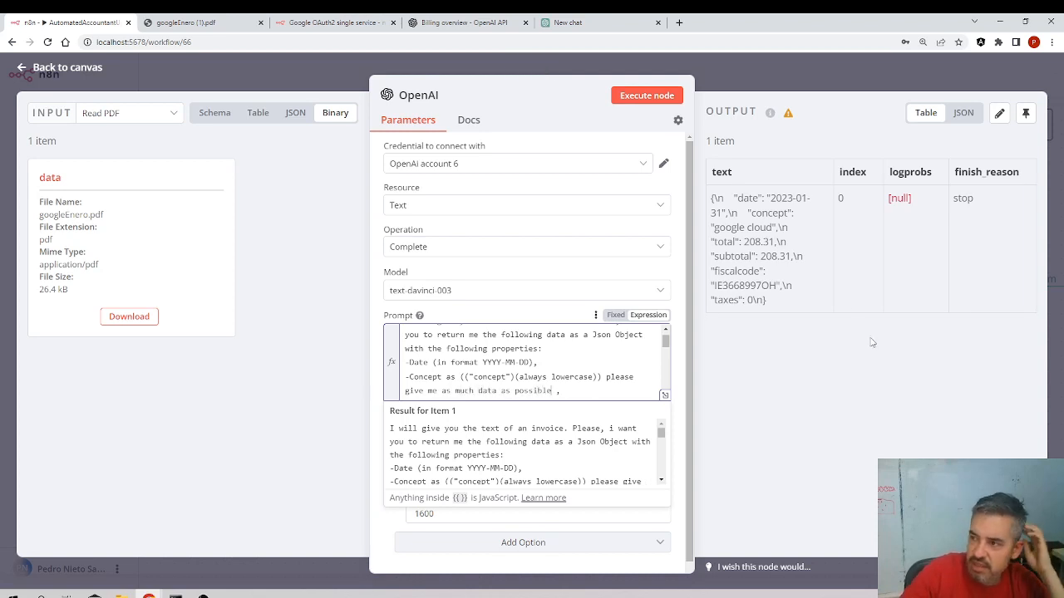
# Execute the OpenAI node and inspect the concept value in its JSON output
pyautogui.click(647, 98)
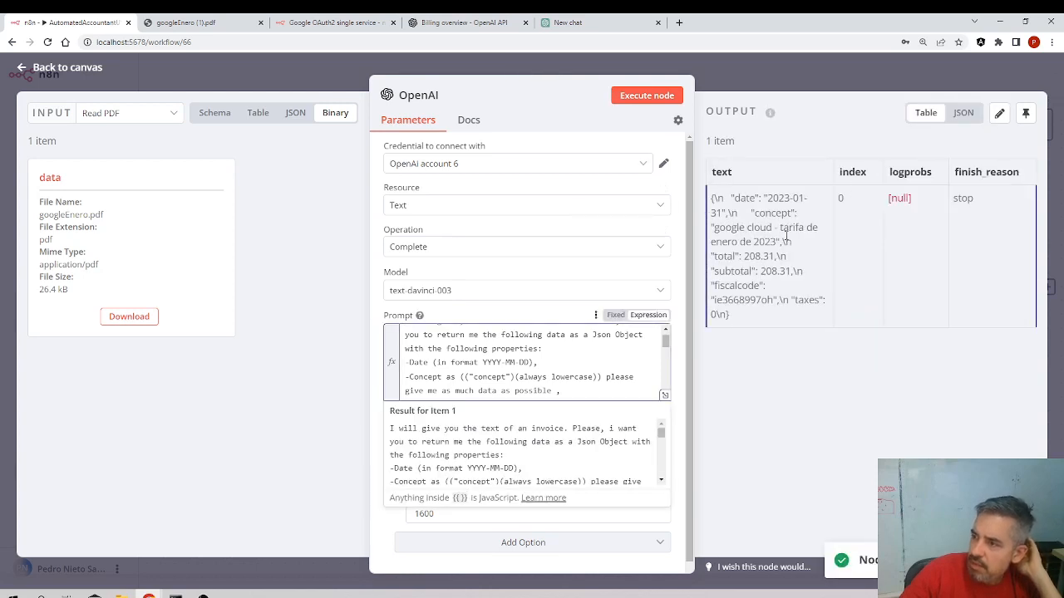
pyautogui.click(962, 115)
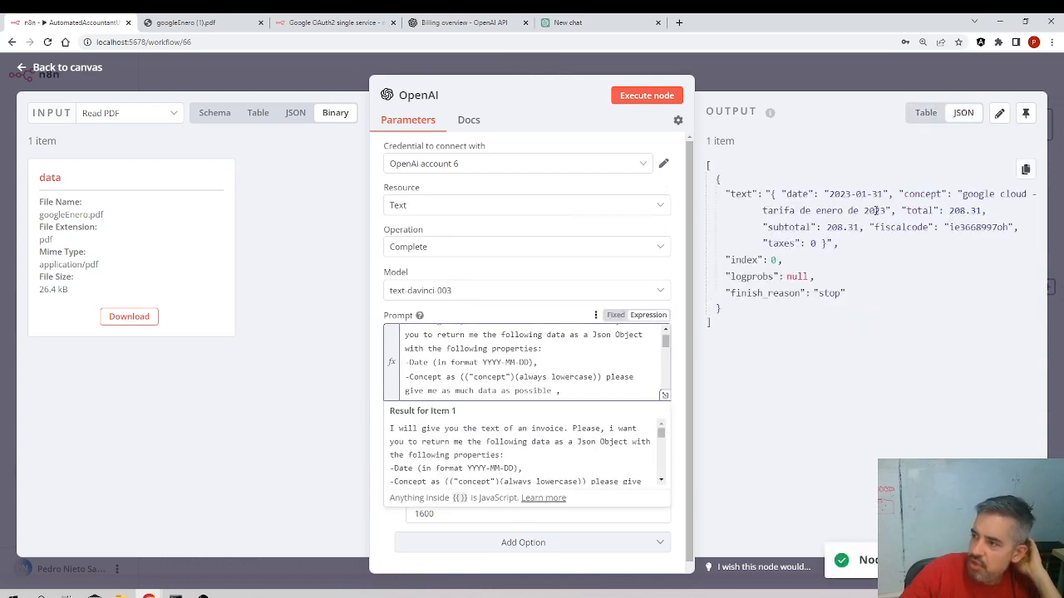
pyautogui.moveTo(887, 209); pyautogui.dragTo(953, 195)
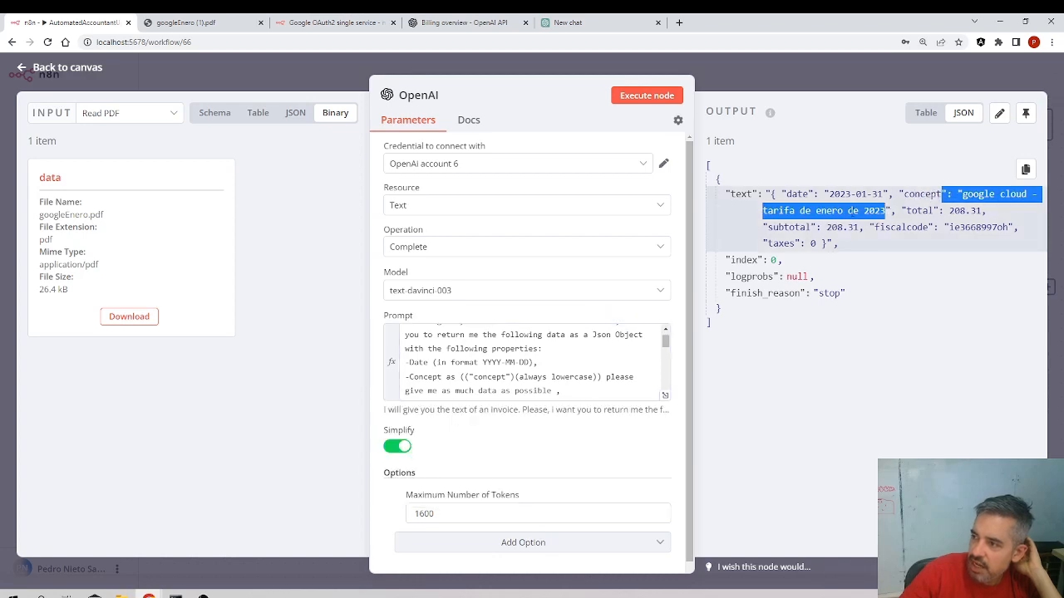
pyautogui.click(881, 209)
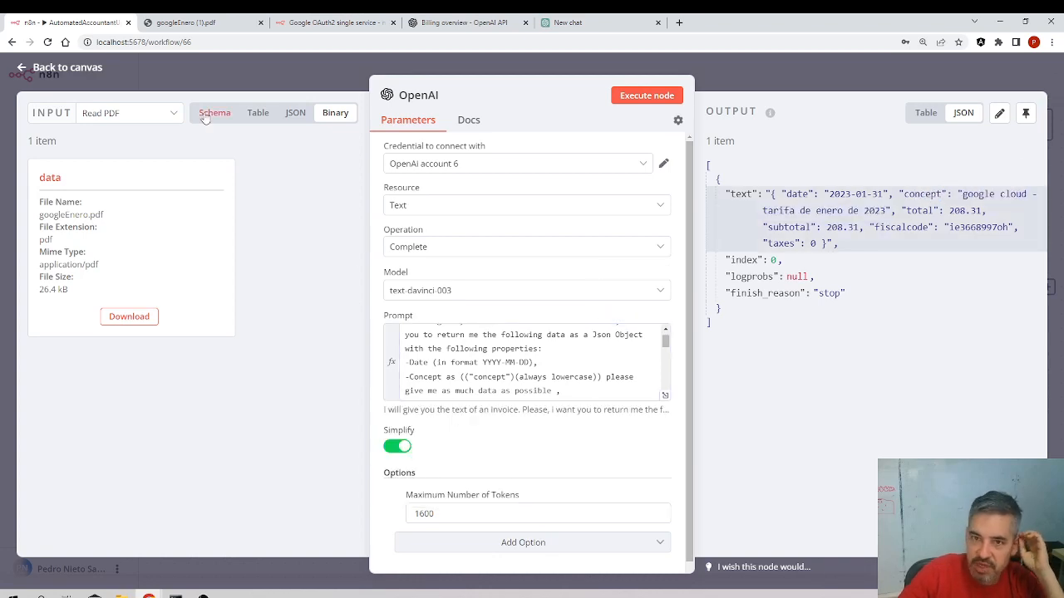
# Reopen the OpenAI node from the canvas, execute it again, and check the concept value in the JSON output
pyautogui.click(67, 67)
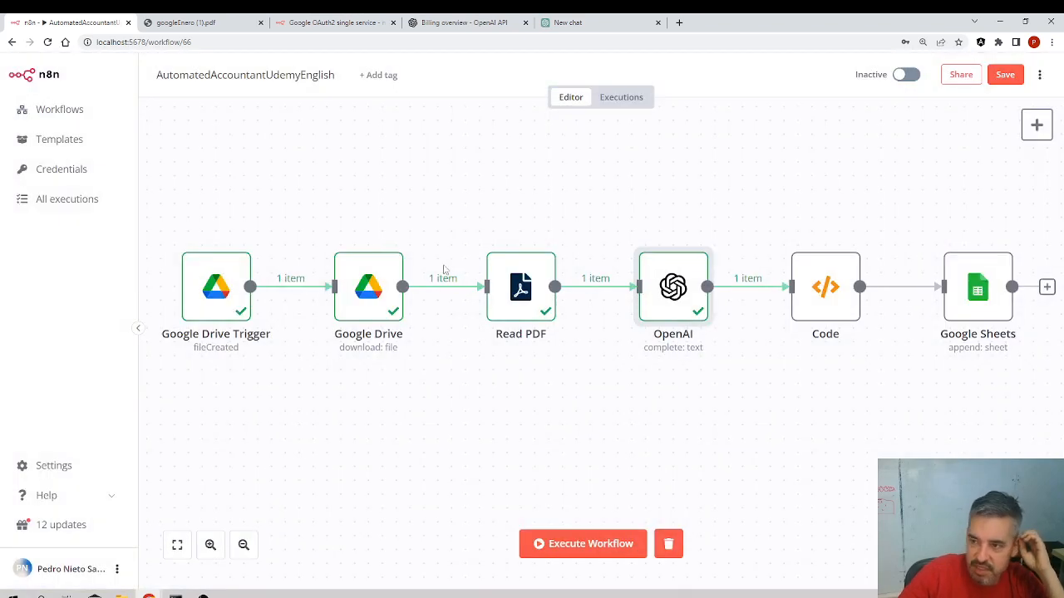
pyautogui.doubleClick(652, 301)
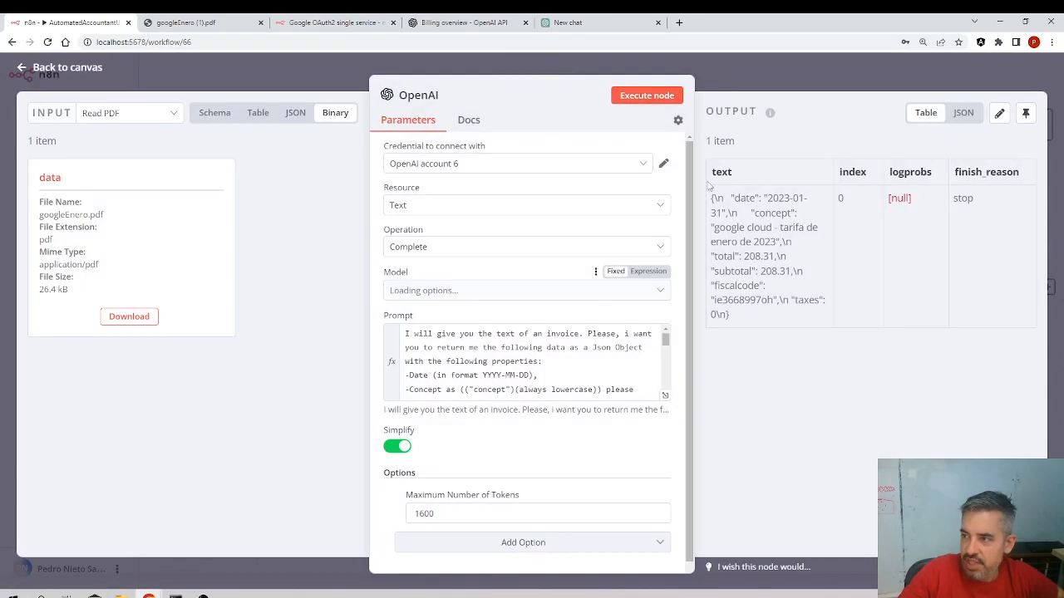
pyautogui.click(660, 101)
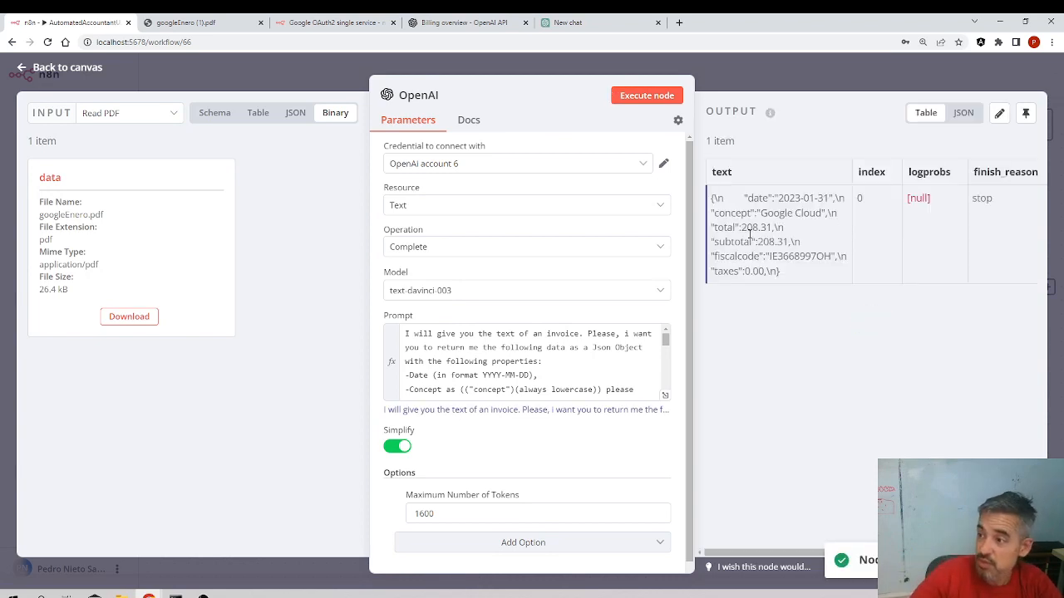
pyautogui.click(963, 114)
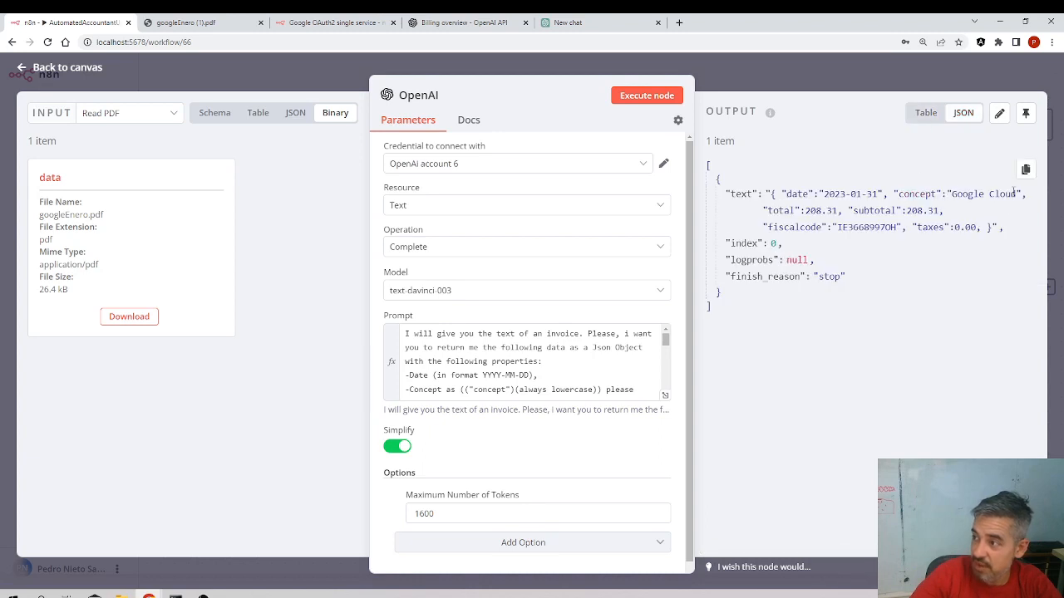
pyautogui.moveTo(1016, 194); pyautogui.dragTo(952, 193)
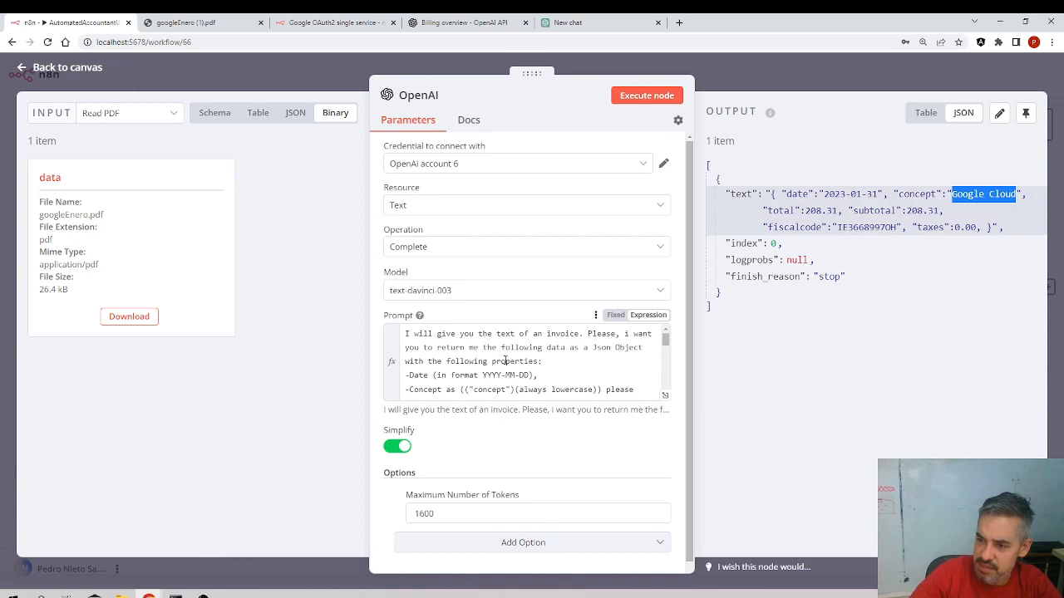
# Scroll through the OpenAI prompt to review its property instructions
pyautogui.scroll(-5, 617, 378)
pyautogui.moveTo(665, 376); pyautogui.dragTo(664, 365)
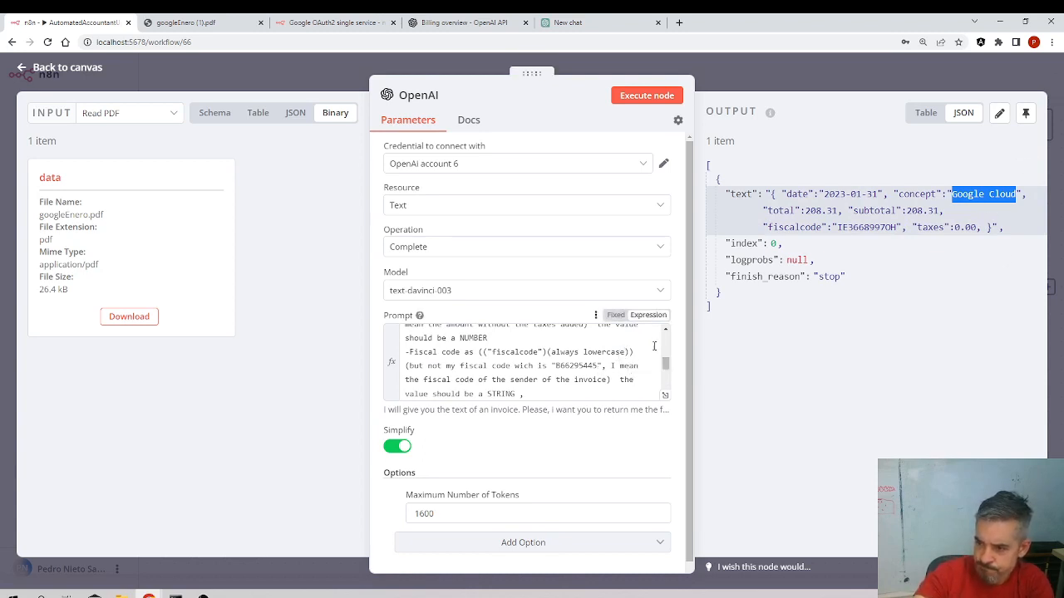
pyautogui.click(668, 332)
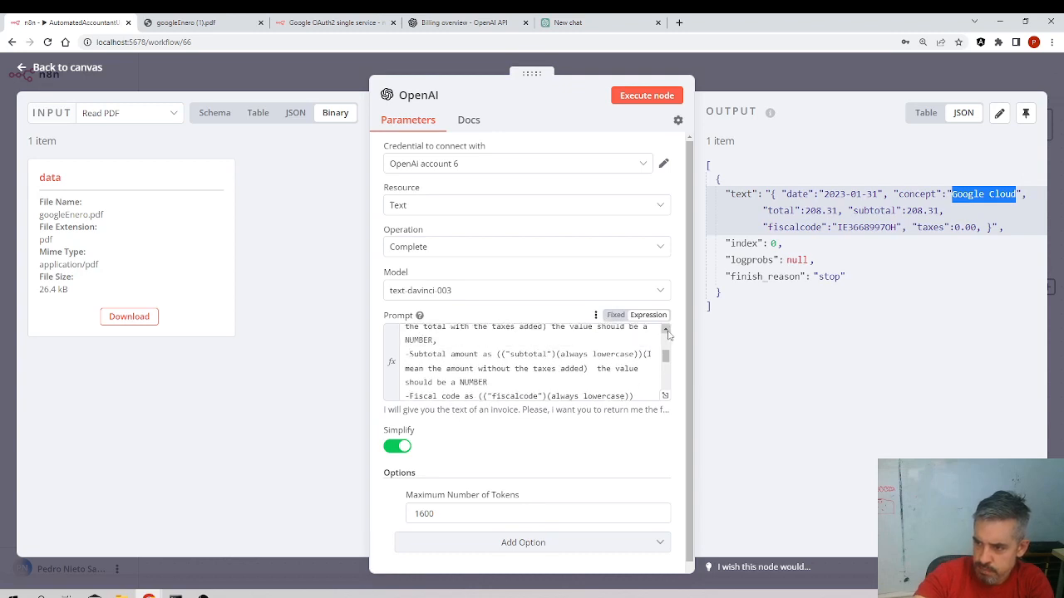
# Replace the concept line's extra instruction in the prompt with "and the value to be as specific as posible"
pyautogui.click(668, 332)
pyautogui.click(669, 332)
pyautogui.click(668, 332)
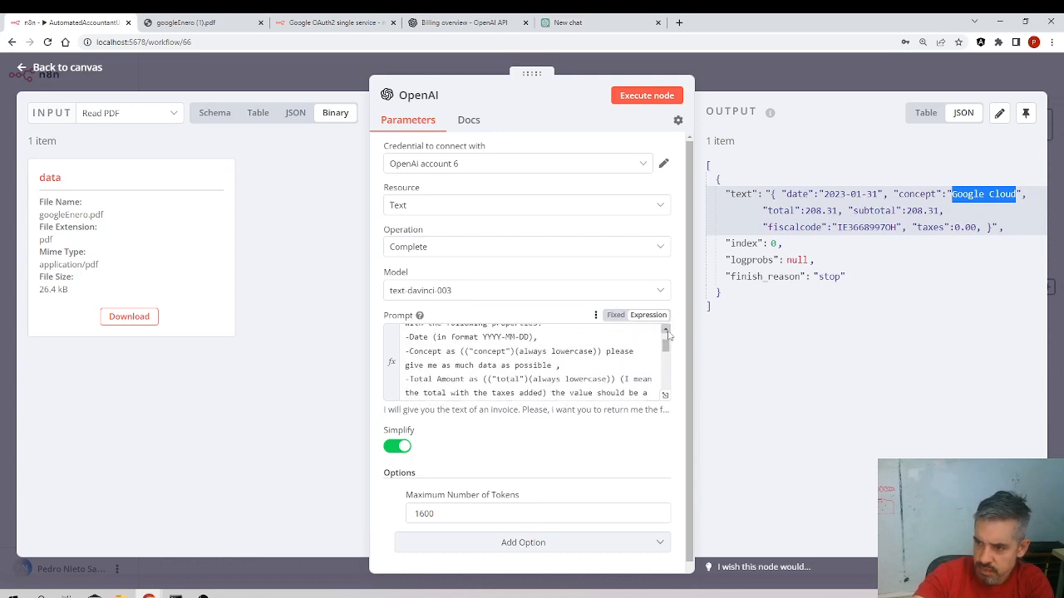
pyautogui.moveTo(556, 365); pyautogui.dragTo(602, 353)
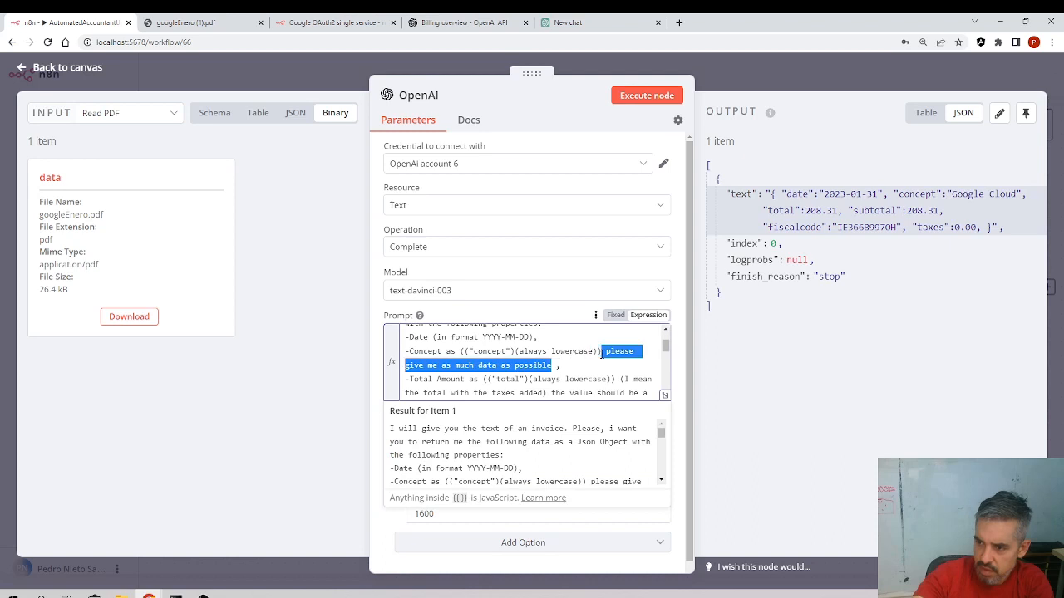
pyautogui.press('BackSpace')
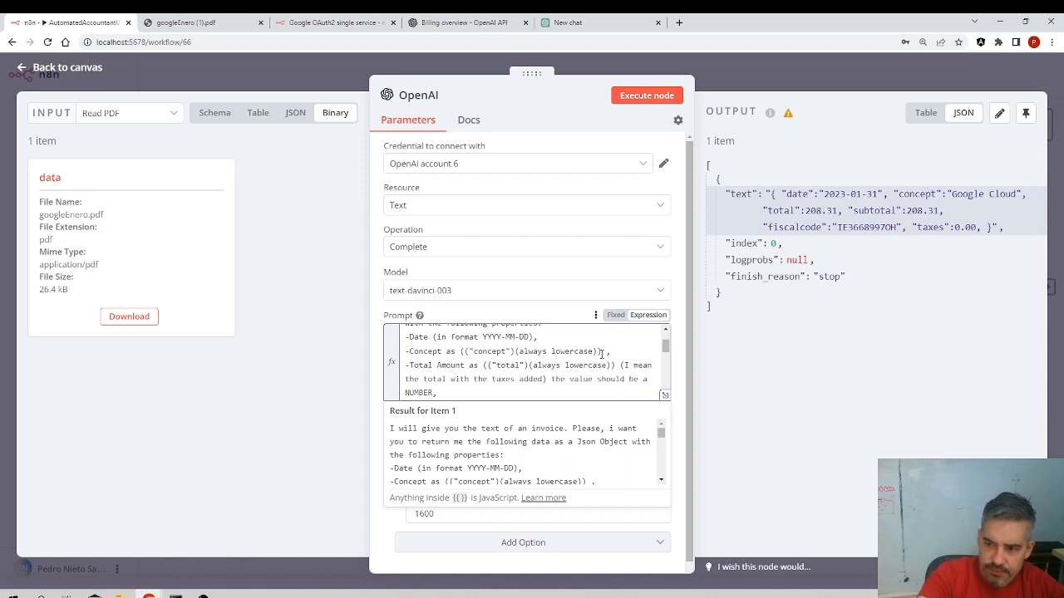
pyautogui.write('e value to be as specific as possible')
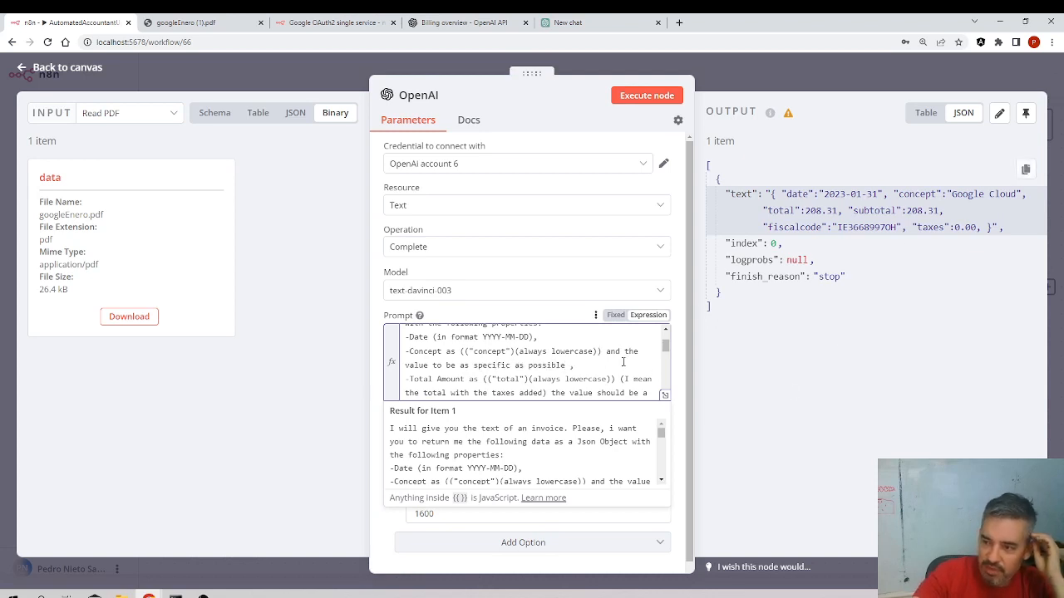
pyautogui.press('BackSpace')
# Execute the OpenAI node and inspect the concept value in its JSON output
pyautogui.click(629, 95)
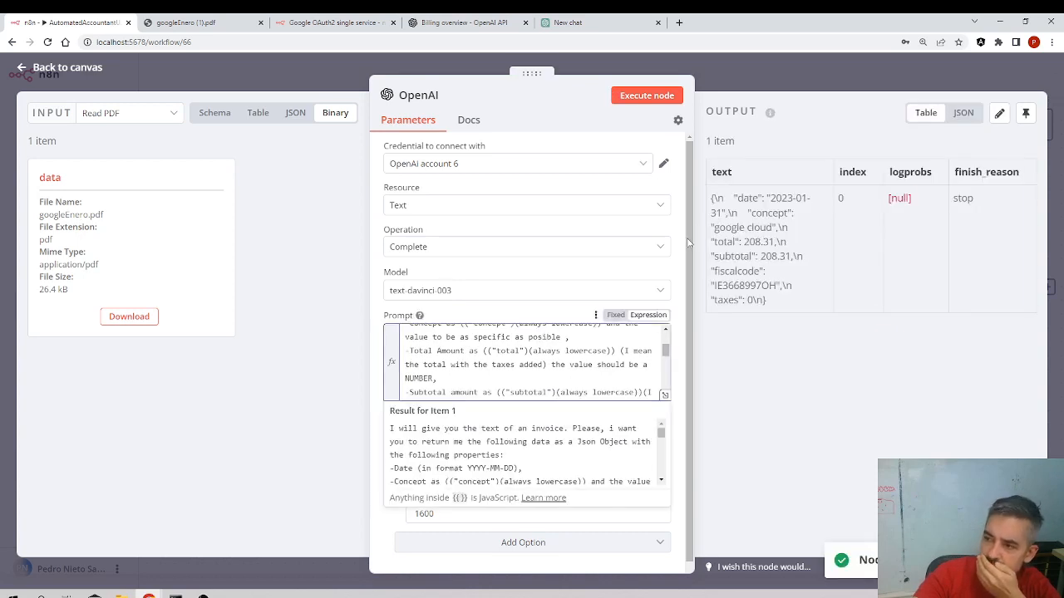
pyautogui.click(964, 113)
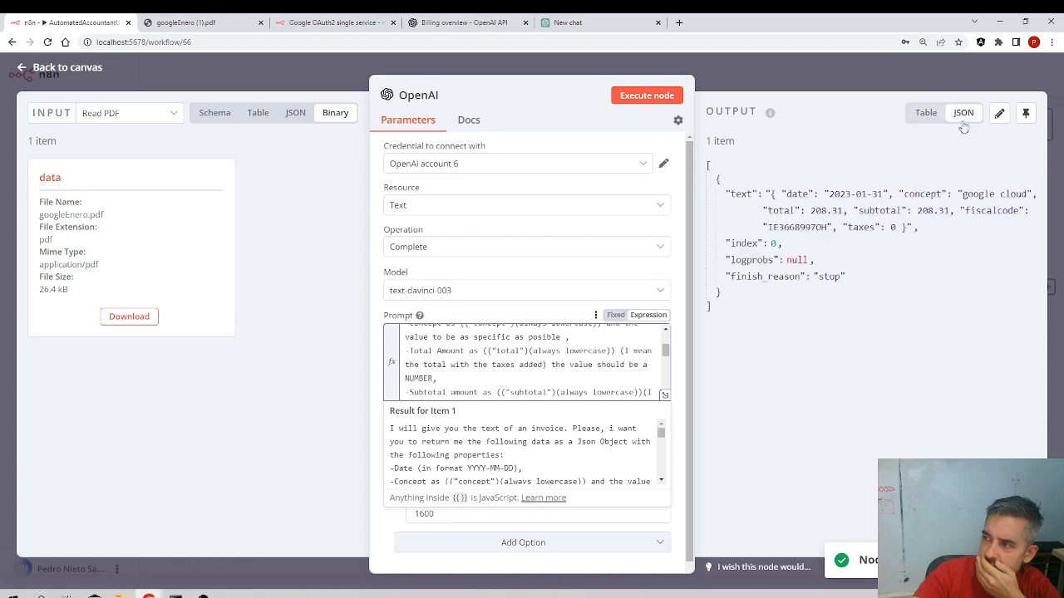
pyautogui.moveTo(1030, 194); pyautogui.dragTo(962, 195)
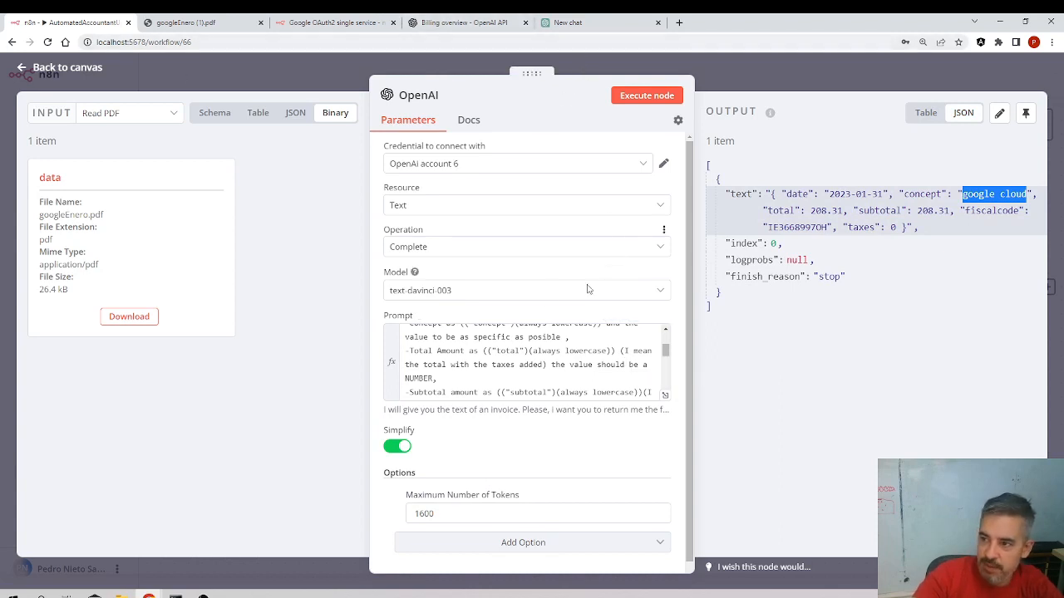
# Add a prompt line "-Invoice number as (("invoicenumber")(always lowercase))," after the total amount line and execute the node
pyautogui.click(489, 379)
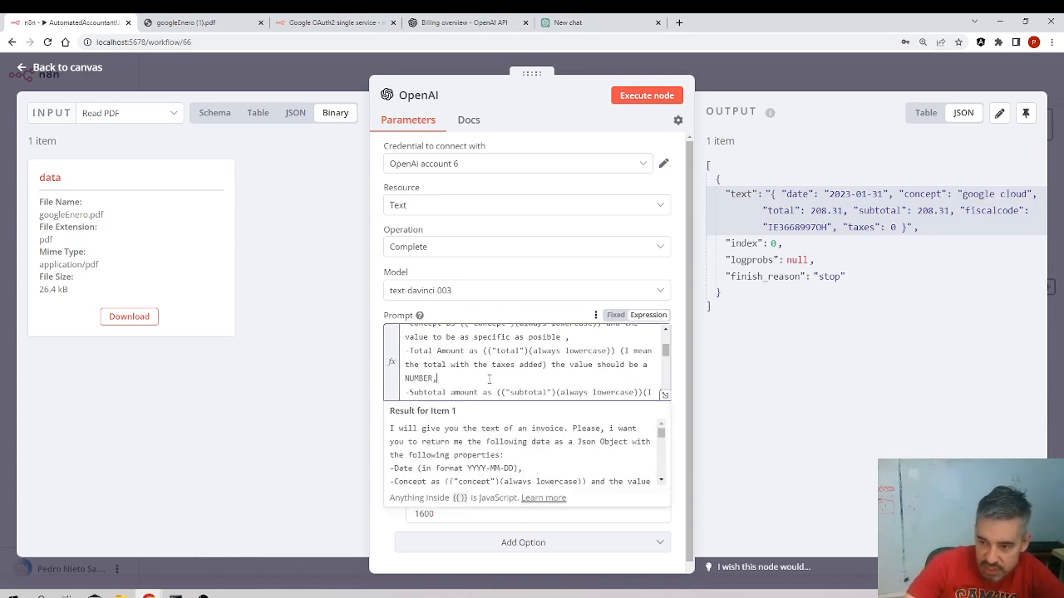
pyautogui.press('Return')
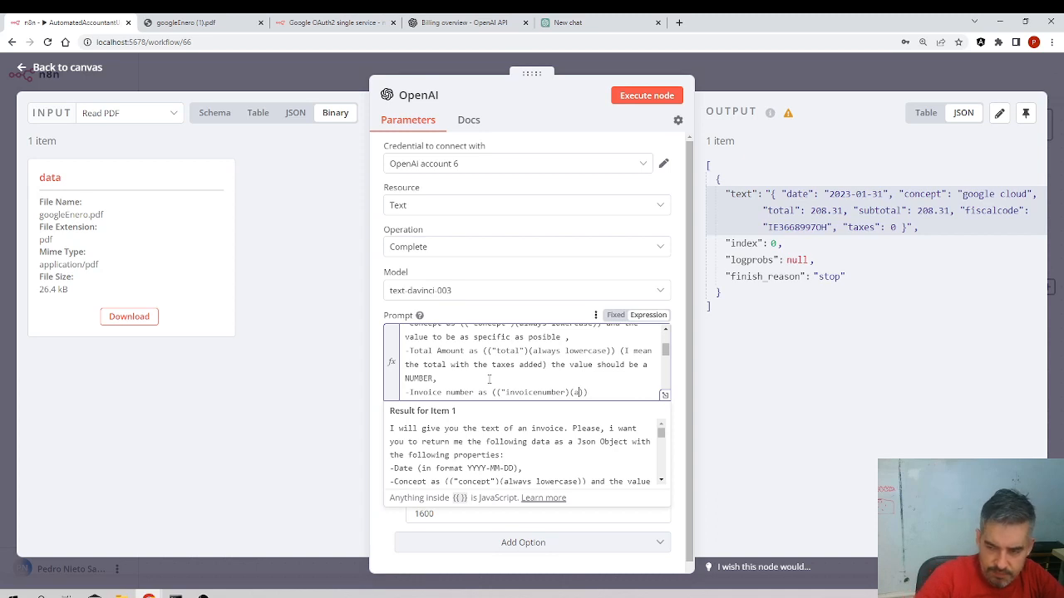
pyautogui.write('ase')
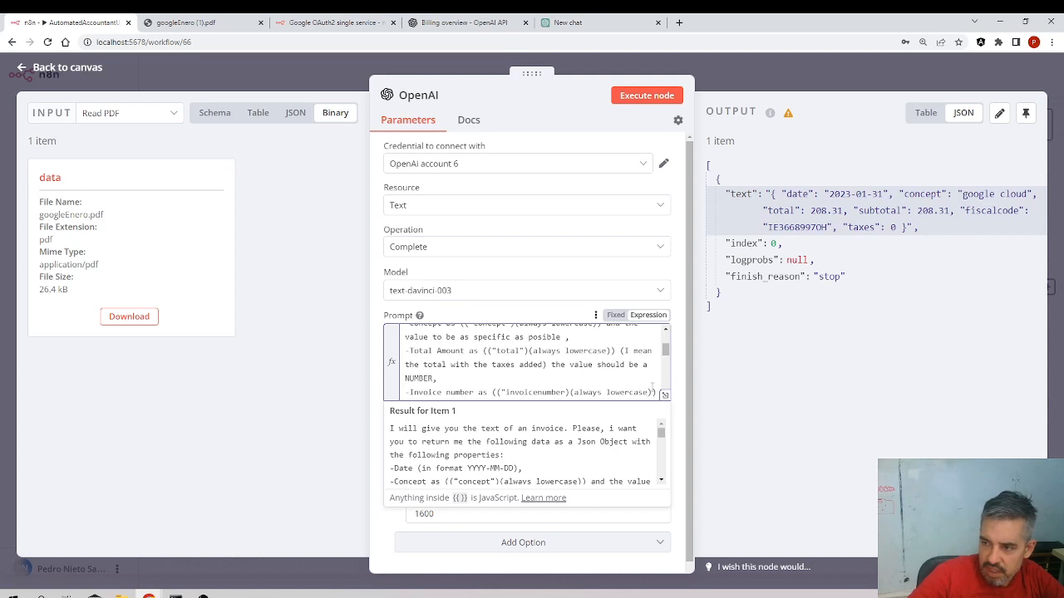
pyautogui.write(',')
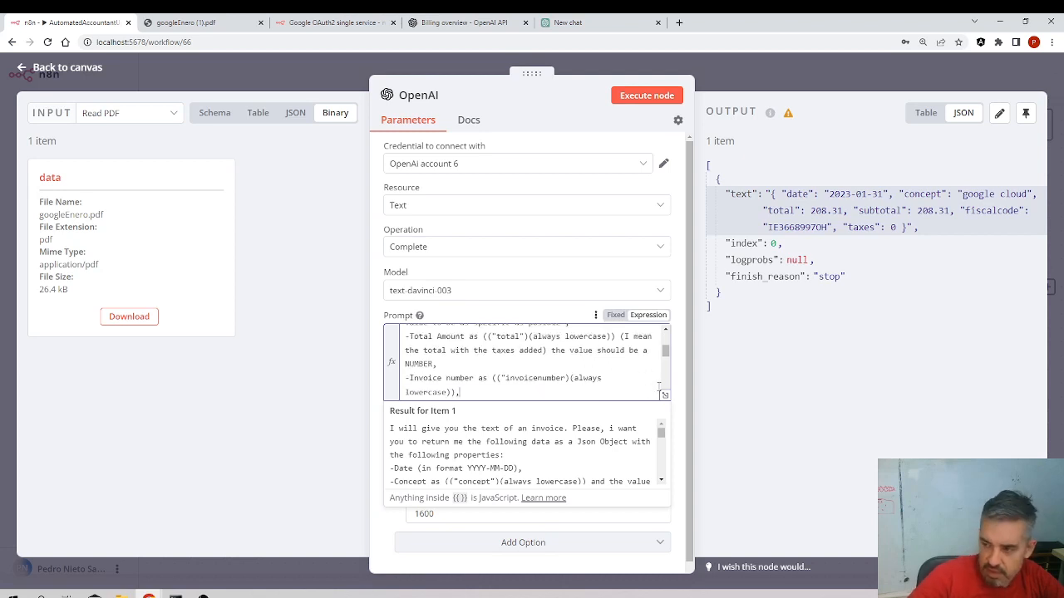
pyautogui.click(640, 95)
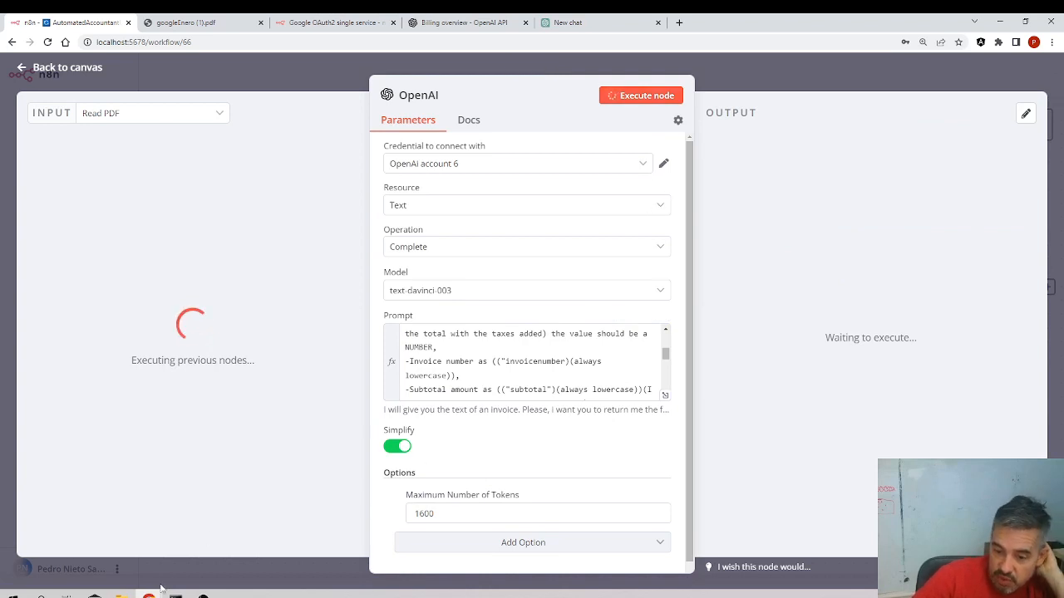
# In the spreadsheet, insert a new column before fiscalcode and give it the header invoicenumber
pyautogui.moveTo(148, 594)
pyautogui.click(277, 556)
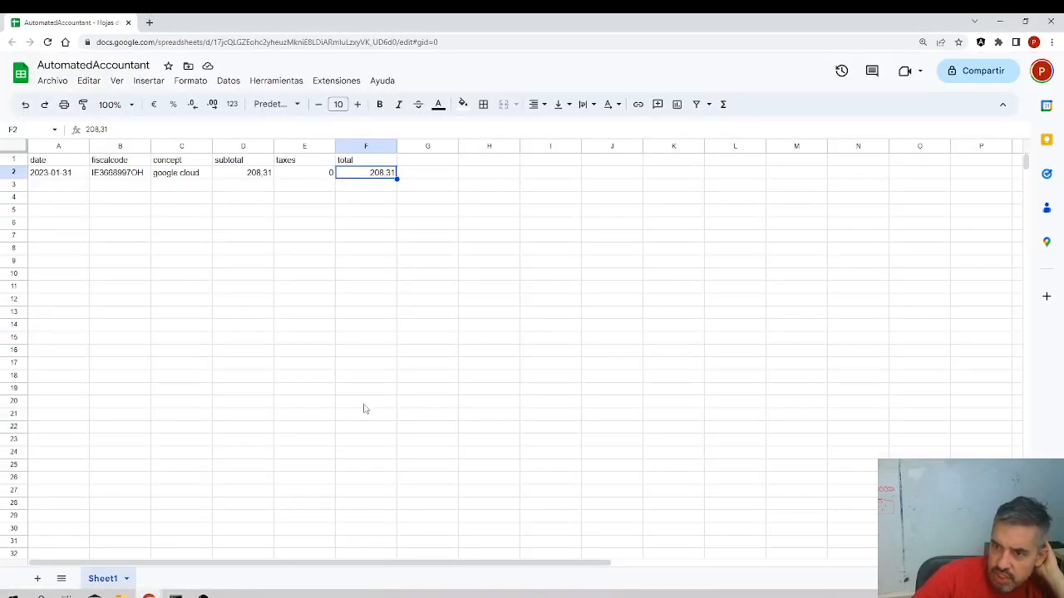
pyautogui.click(99, 147)
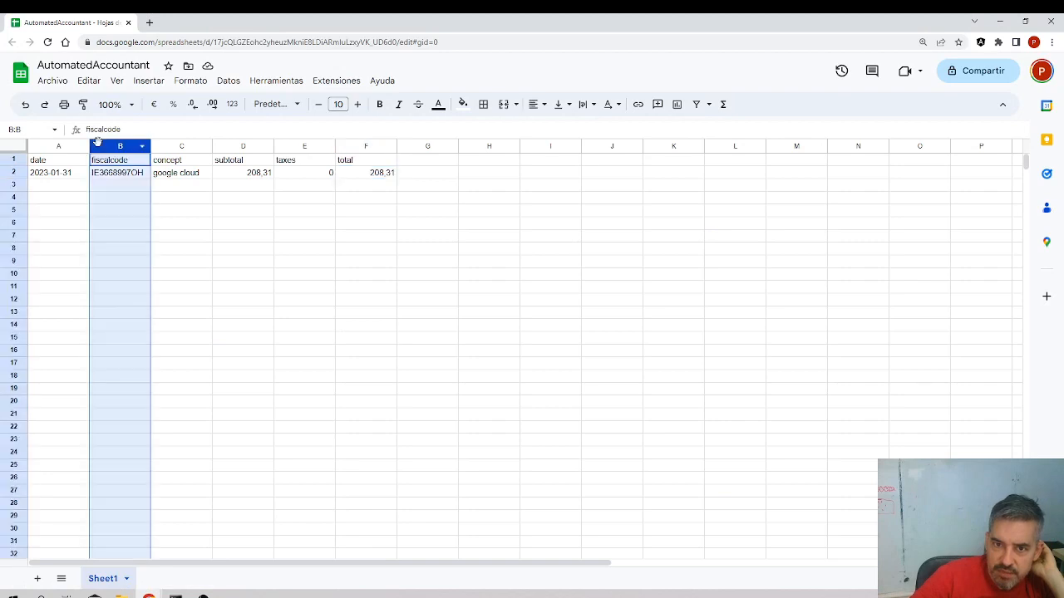
pyautogui.rightClick(100, 147)
pyautogui.click(154, 245)
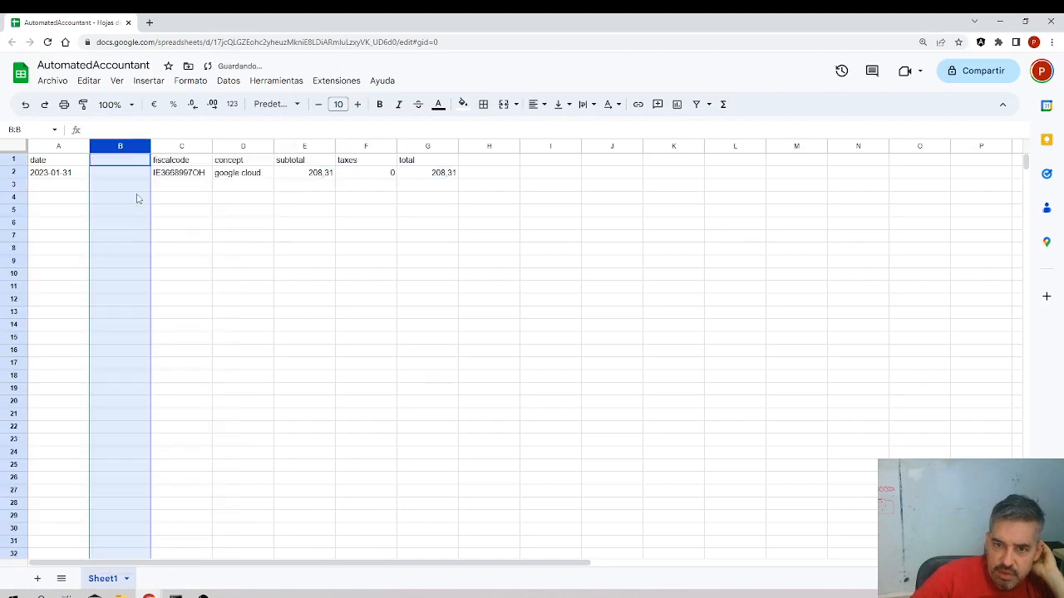
pyautogui.click(129, 160)
pyautogui.write('Invoicenumber')
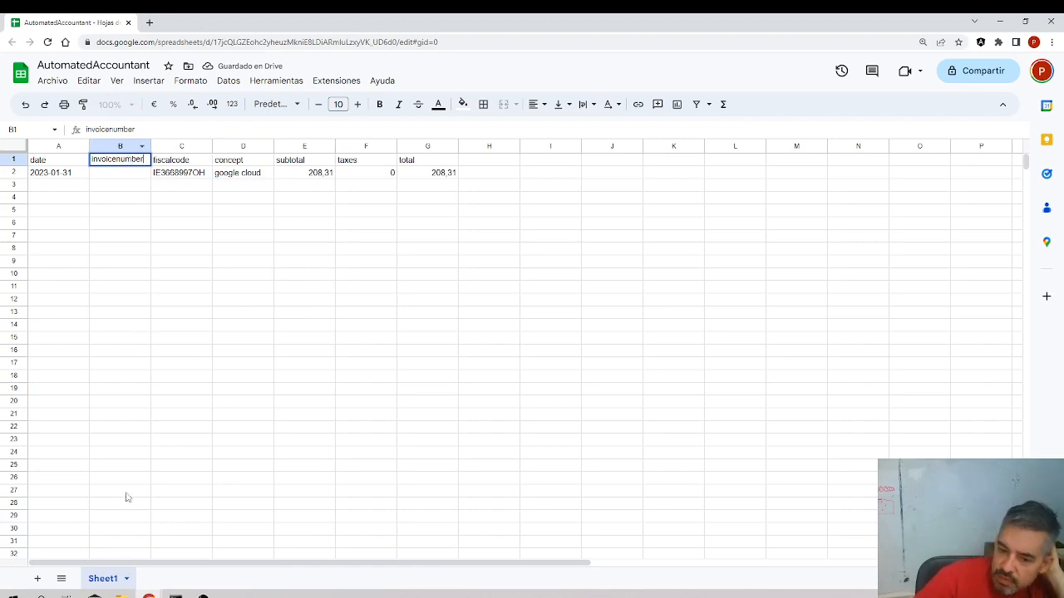
# Return to the OpenAI node and examine the invoicenumber value in its output
pyautogui.click(148, 596)
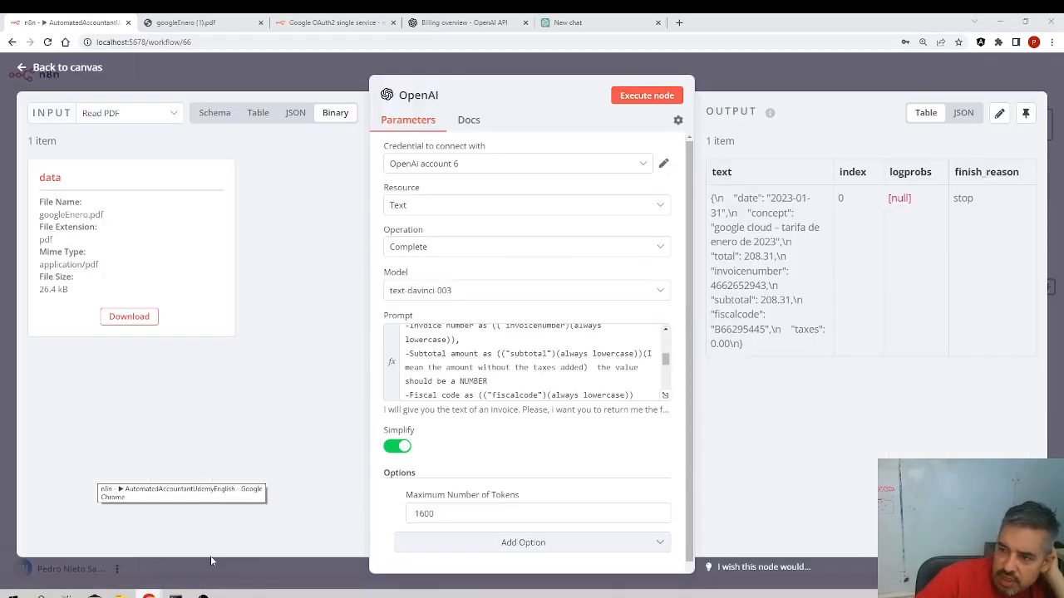
pyautogui.click(212, 562)
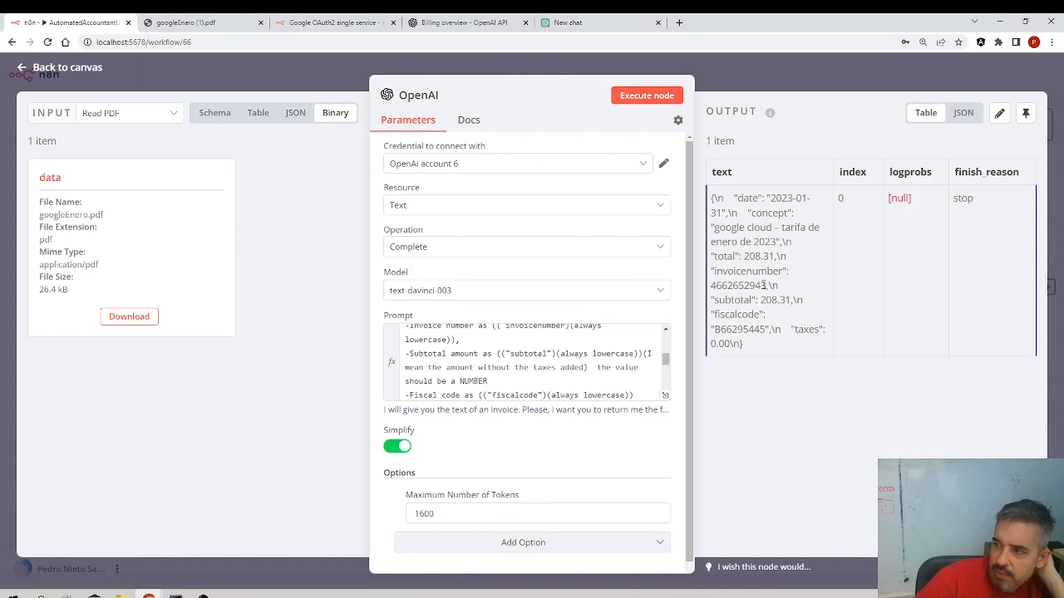
pyautogui.moveTo(766, 285); pyautogui.dragTo(710, 285)
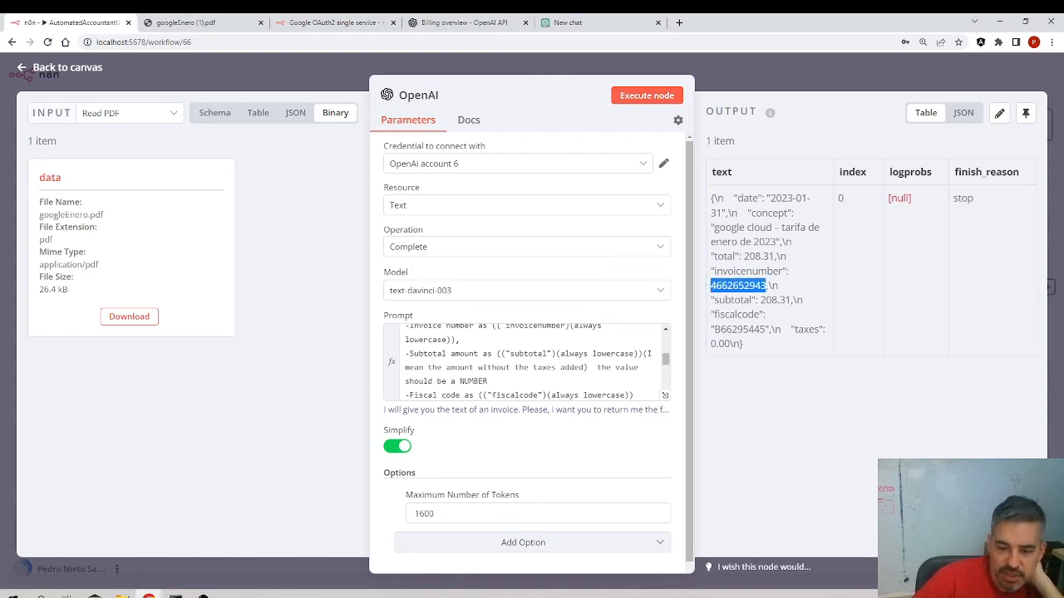
# Download the input invoice PDF and open it to compare its invoice number with the output
pyautogui.click(127, 317)
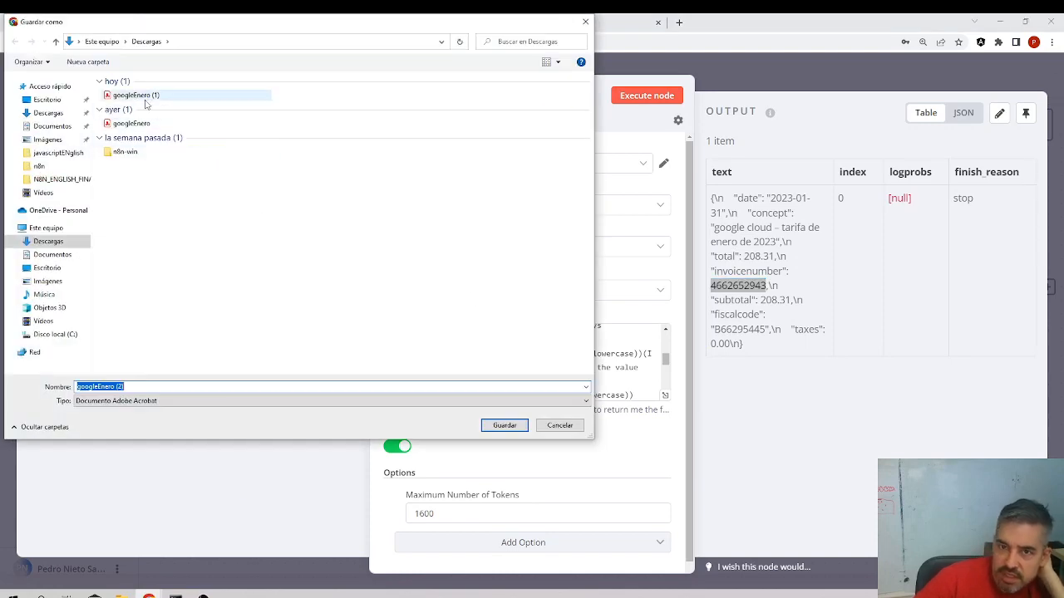
pyautogui.click(503, 425)
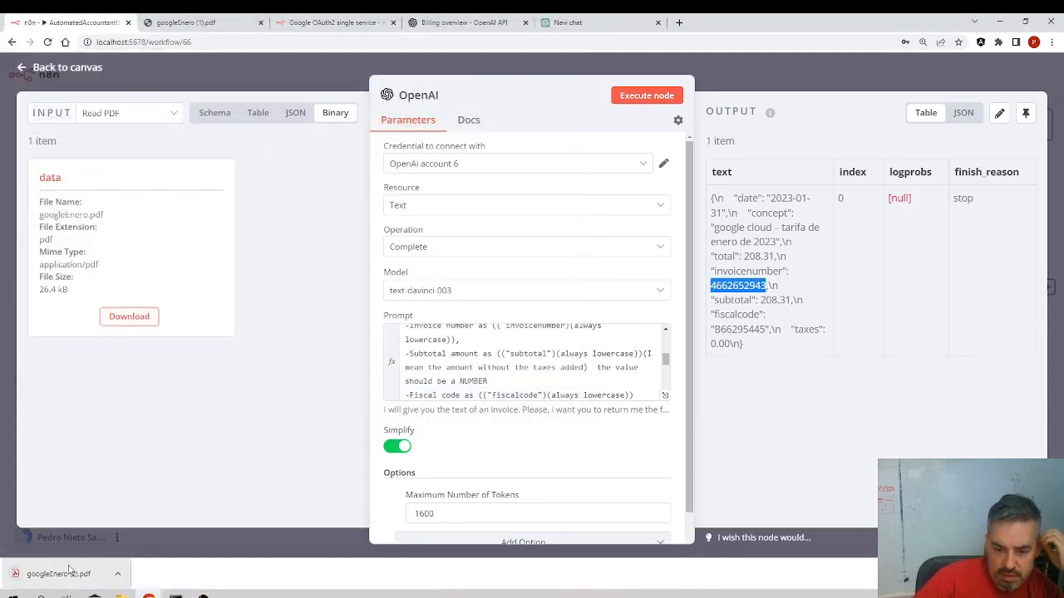
pyautogui.click(71, 573)
pyautogui.moveTo(524, 183); pyautogui.dragTo(478, 179)
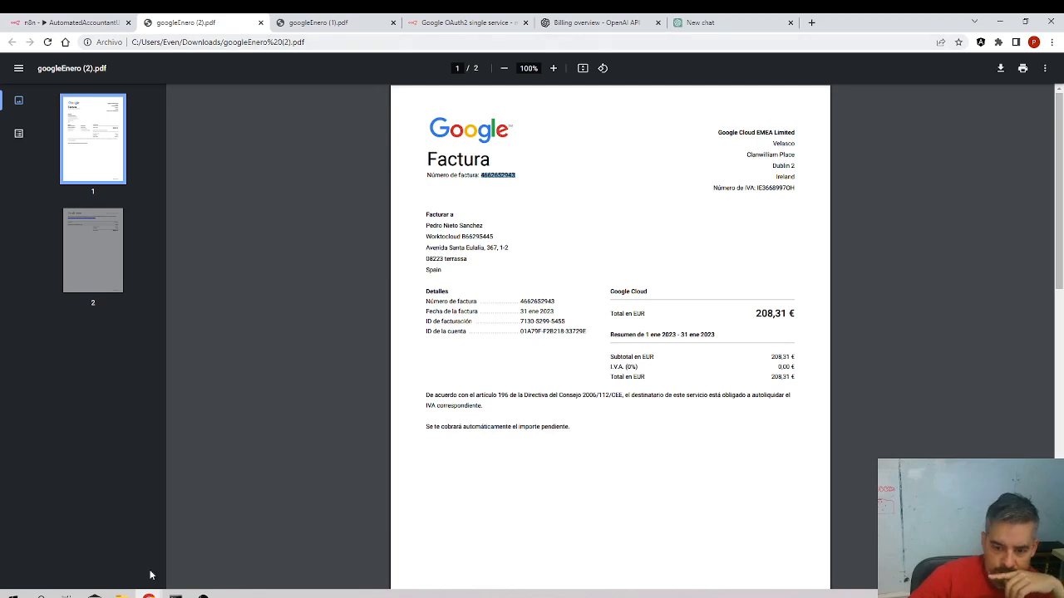
pyautogui.moveTo(148, 595)
pyautogui.click(275, 565)
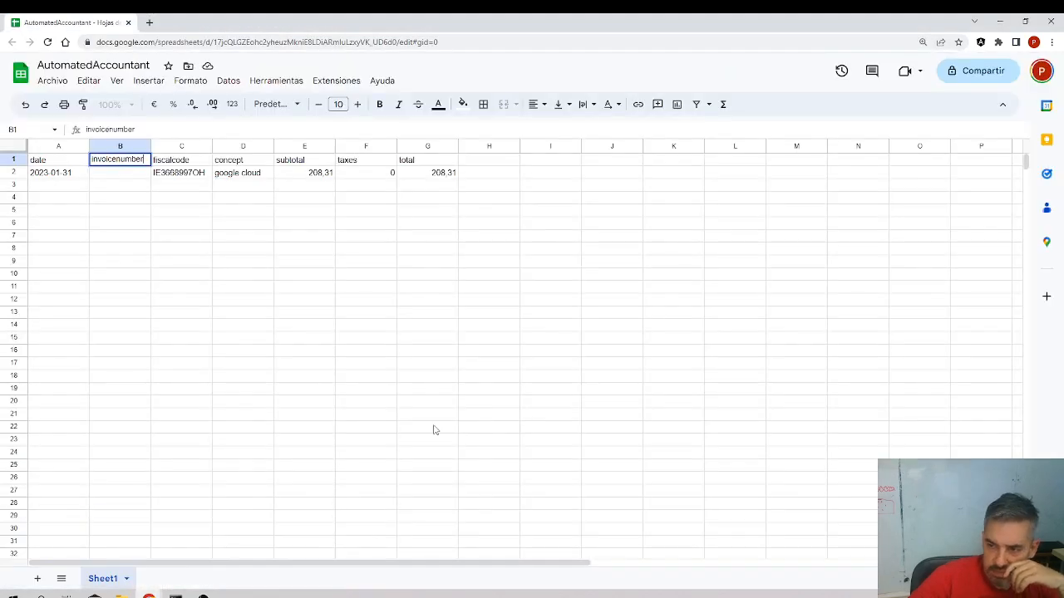
pyautogui.click(129, 175)
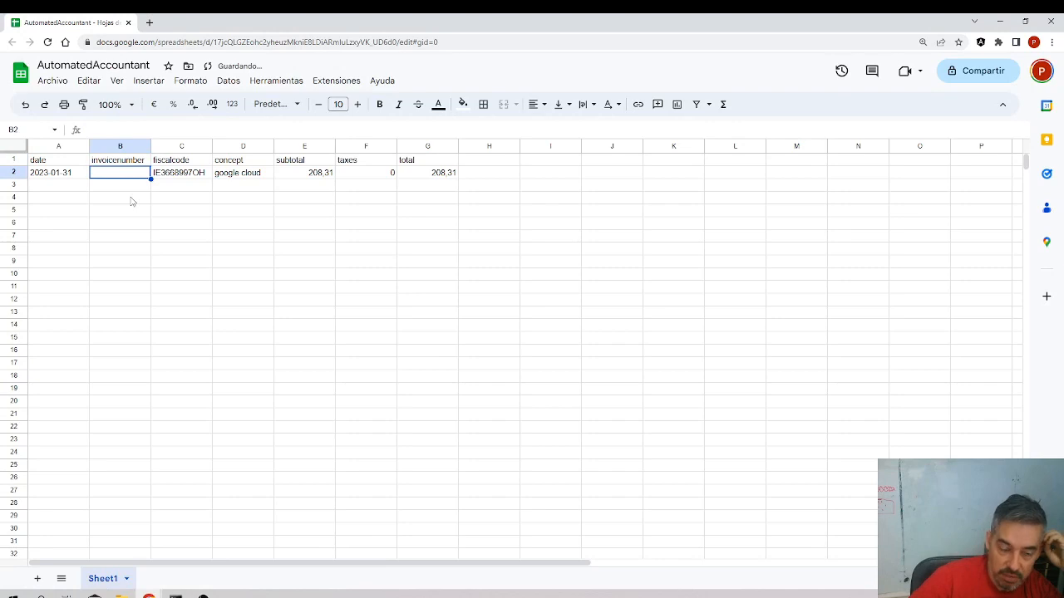
pyautogui.moveTo(148, 595)
pyautogui.click(175, 569)
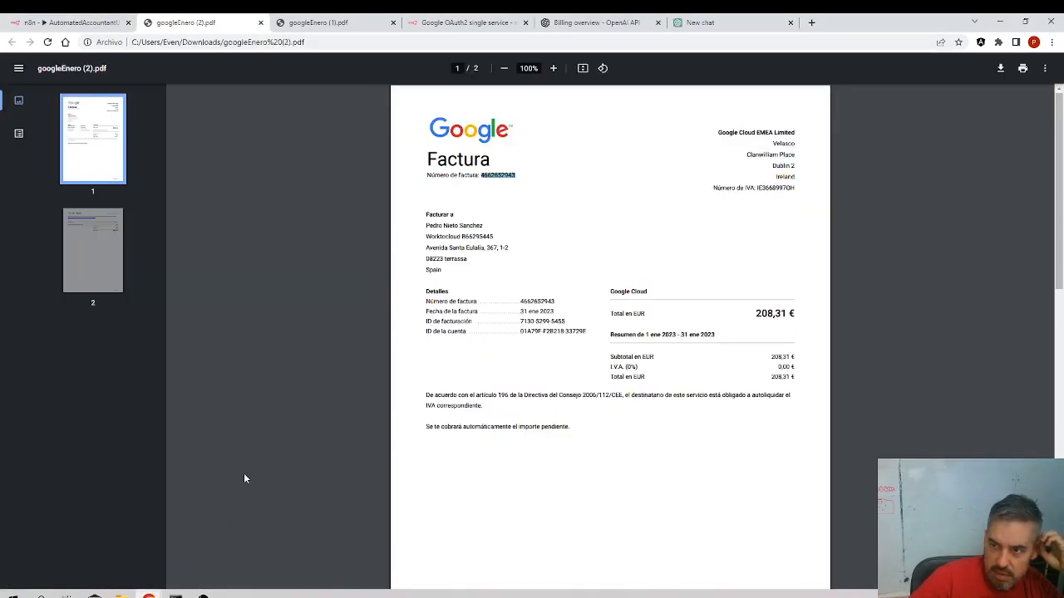
# Open the Google Sheets node and add a new field mapped to the invoicenumber column
pyautogui.click(116, 22)
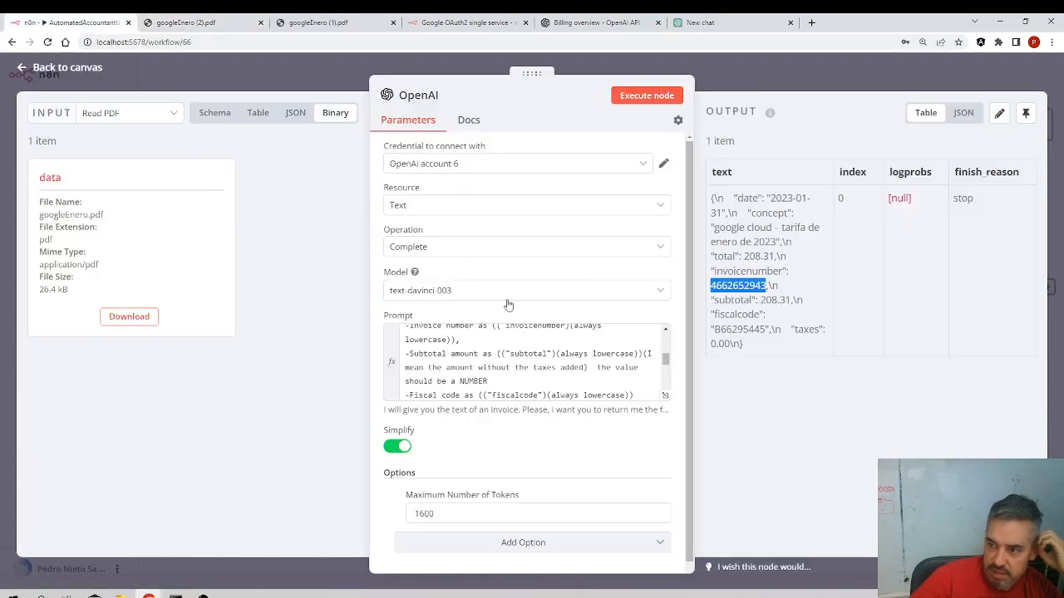
pyautogui.click(90, 67)
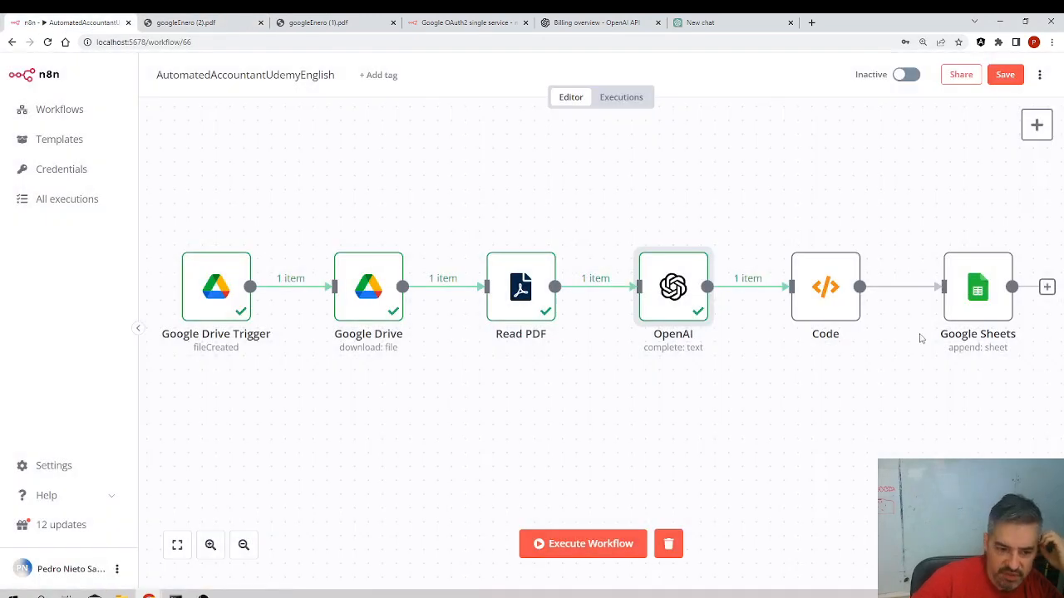
pyautogui.doubleClick(980, 304)
pyautogui.scroll(-10, 487, 356)
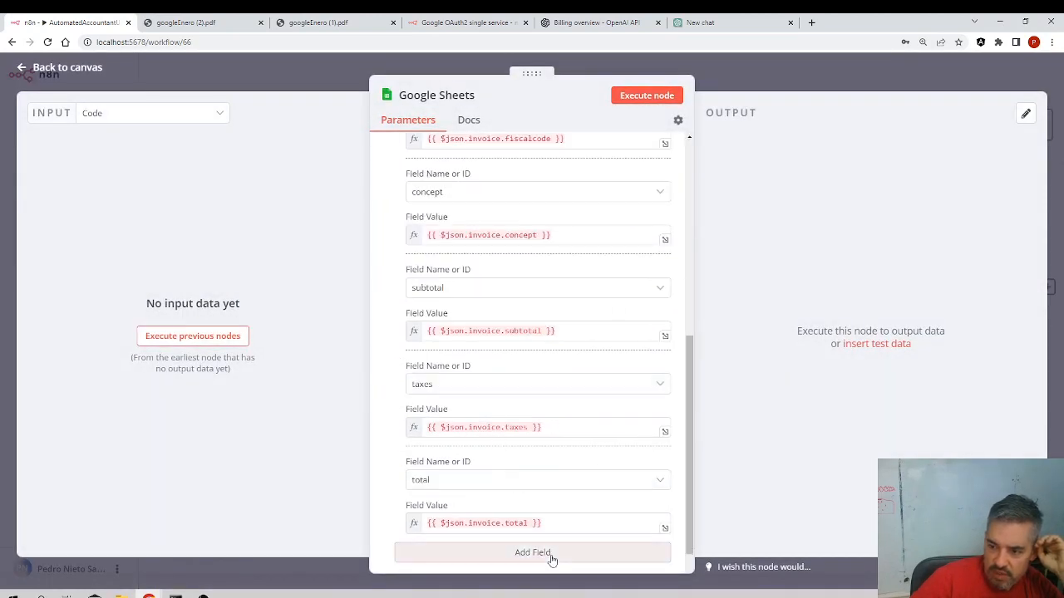
pyautogui.click(551, 555)
pyautogui.scroll(-3, 501, 494)
pyautogui.click(487, 366)
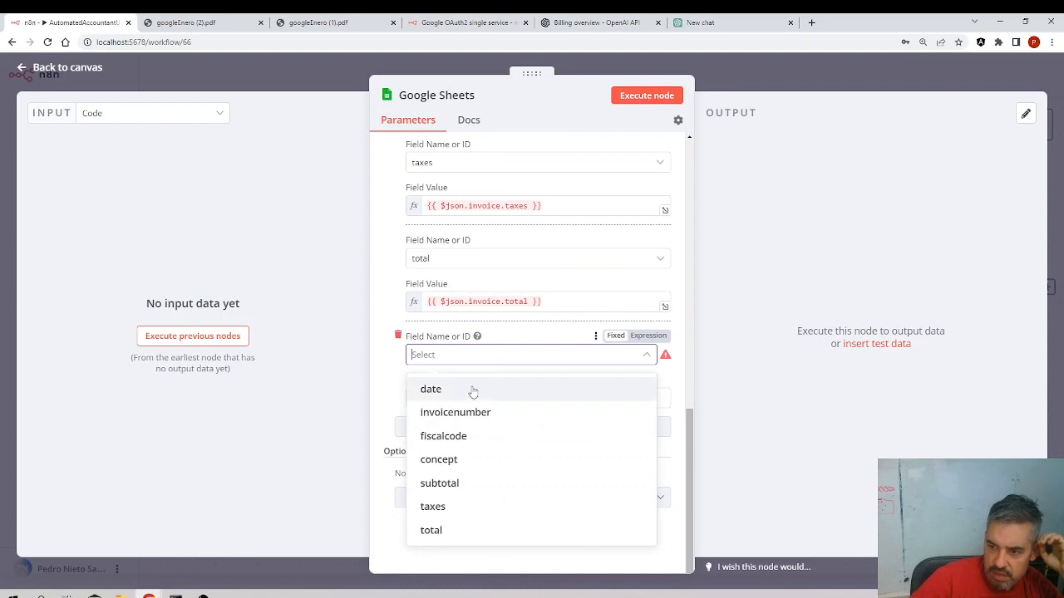
pyautogui.click(469, 412)
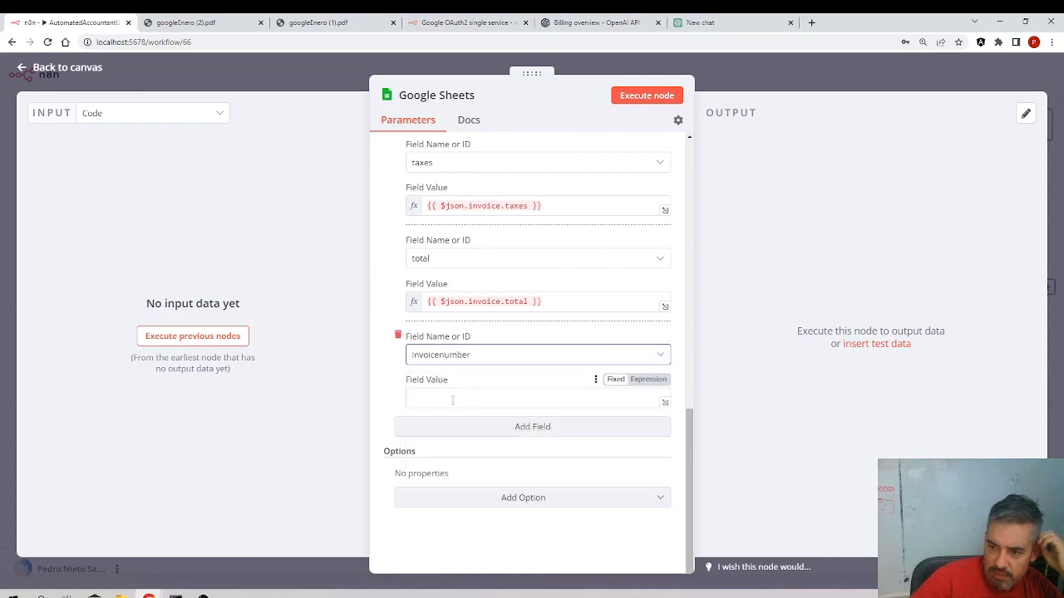
# Execute the previous nodes and set the invoicenumber field value to the input's invoice.invoicenumber
pyautogui.click(185, 336)
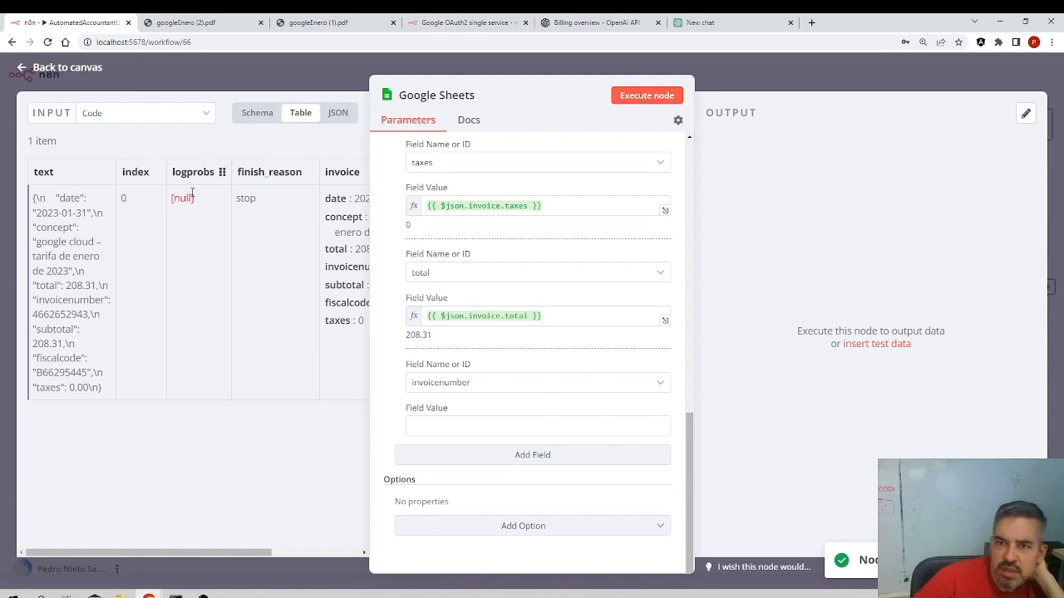
pyautogui.click(335, 116)
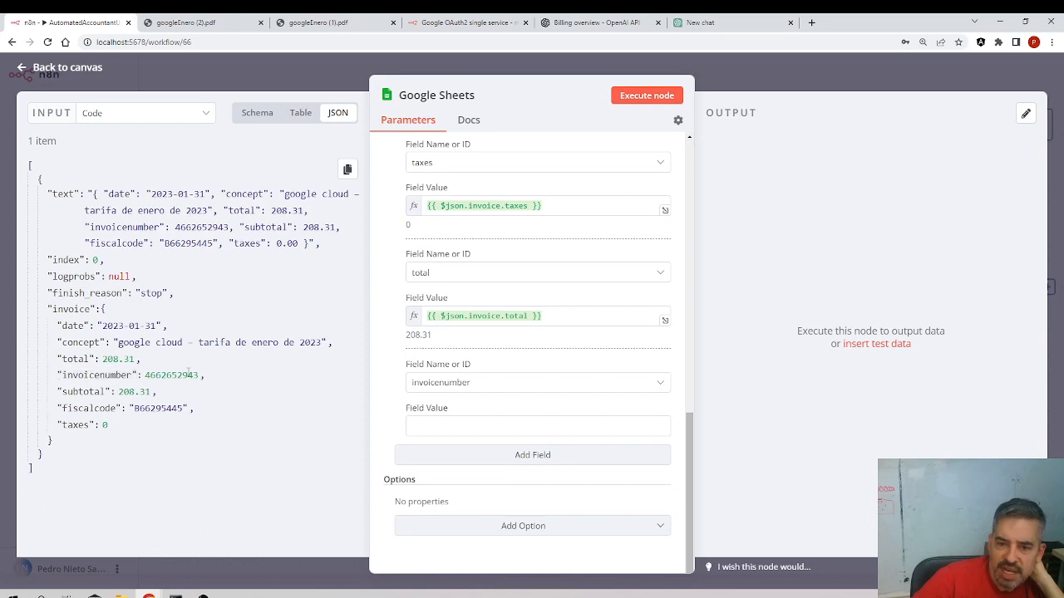
pyautogui.moveTo(121, 376); pyautogui.dragTo(439, 427)
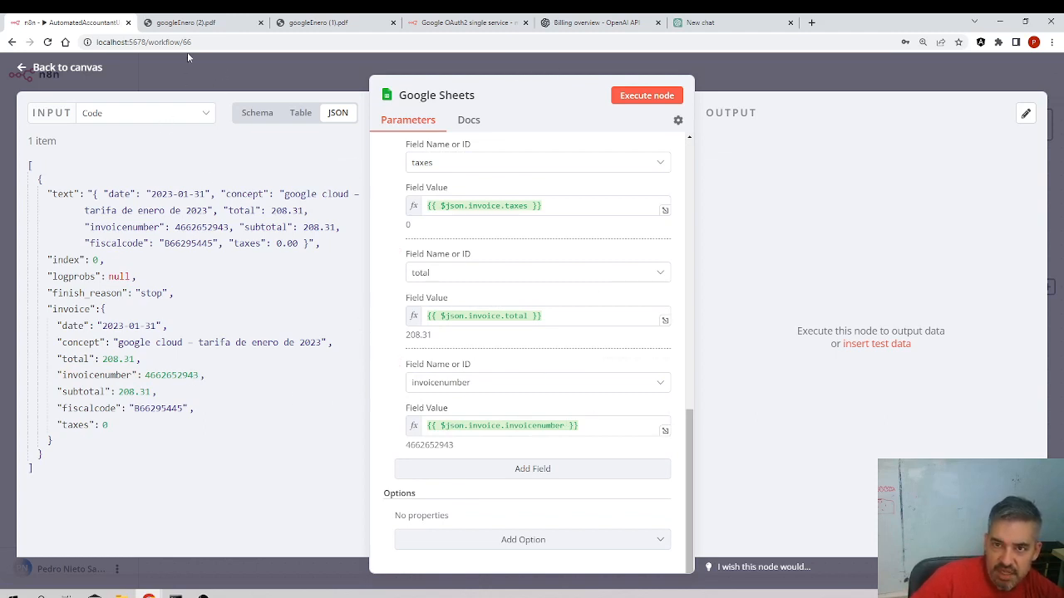
# Edit the OpenAI prompt's invoice number line to add "and the value to always be a string"
pyautogui.click(86, 77)
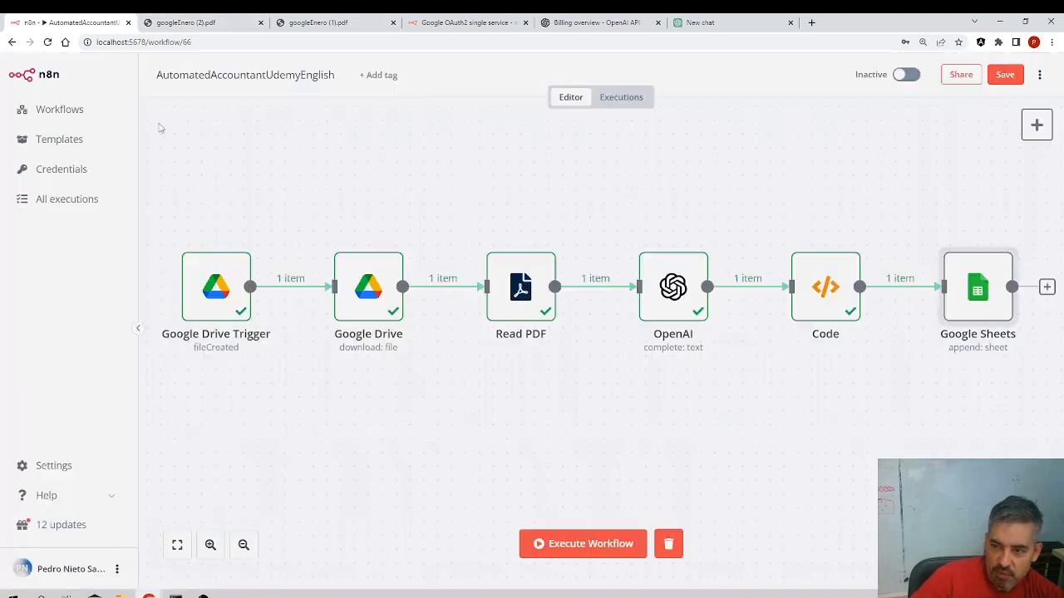
pyautogui.doubleClick(673, 301)
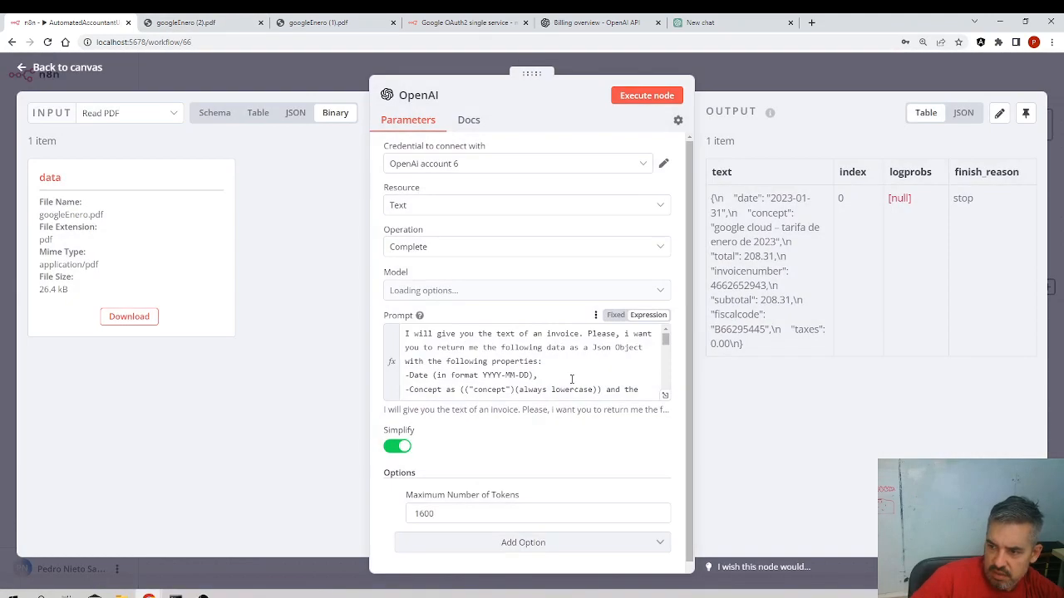
pyautogui.scroll(-5, 577, 383)
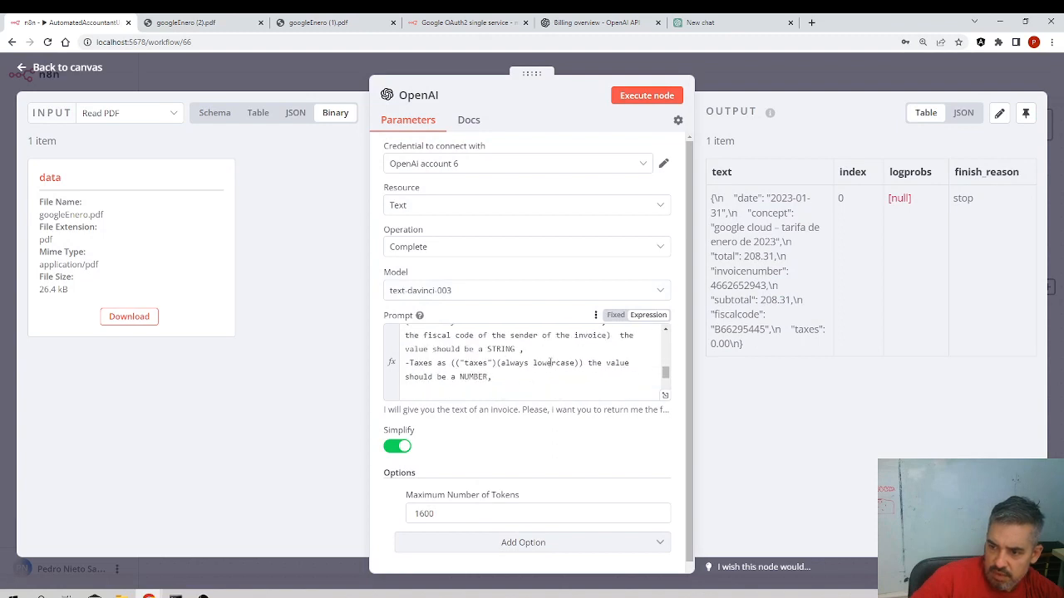
pyautogui.click(666, 331)
pyautogui.scroll(5, 641, 343)
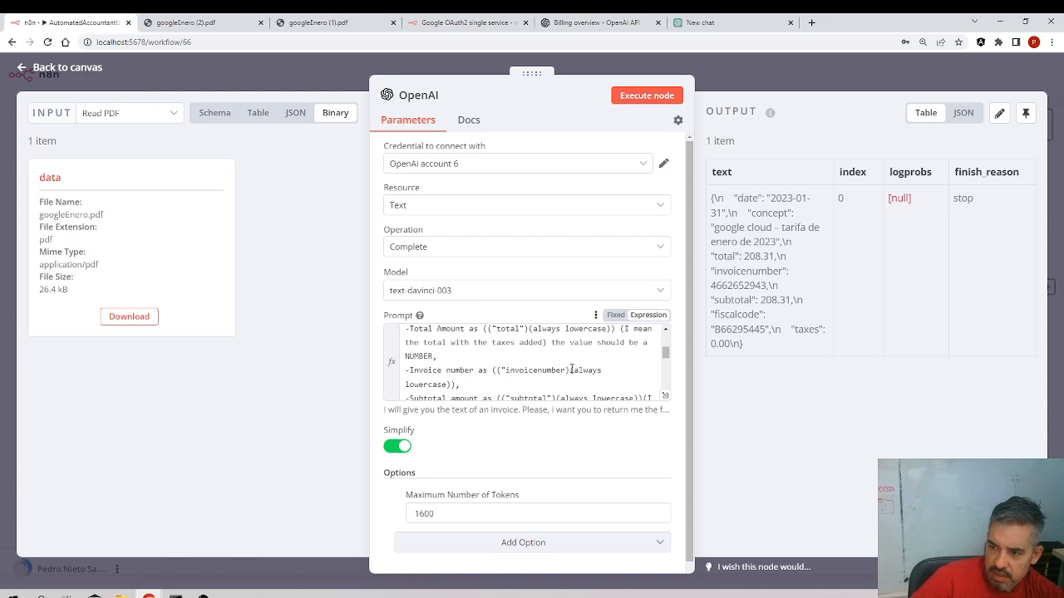
pyautogui.click(566, 369)
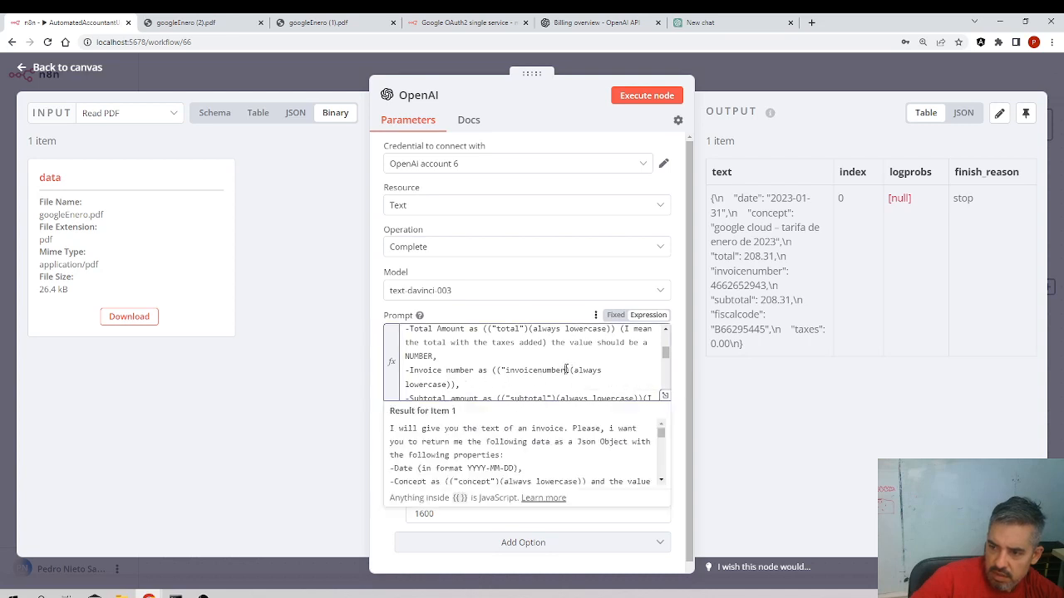
pyautogui.write(')')
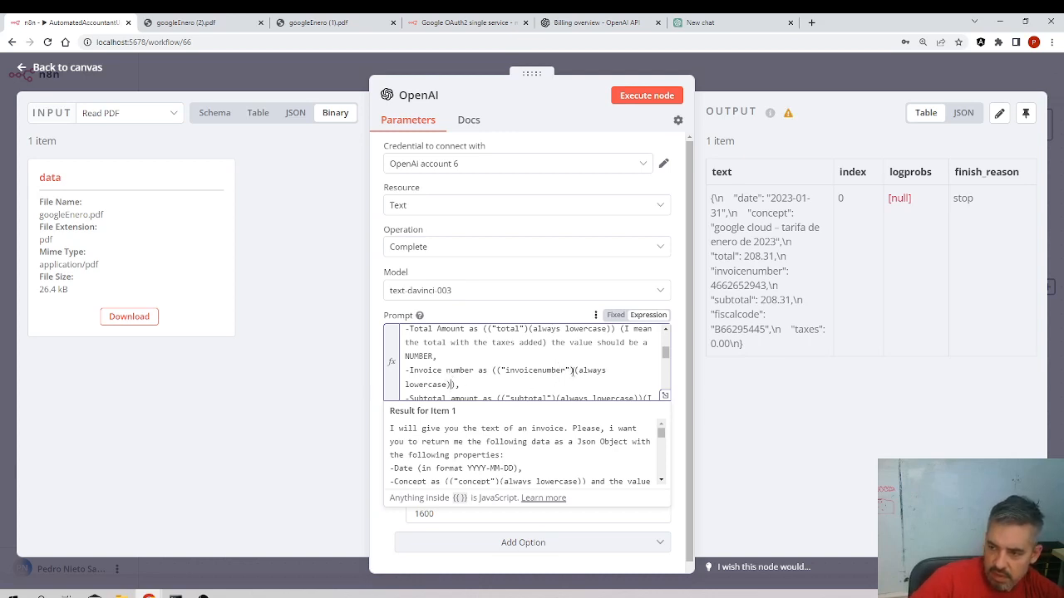
pyautogui.write('(a')
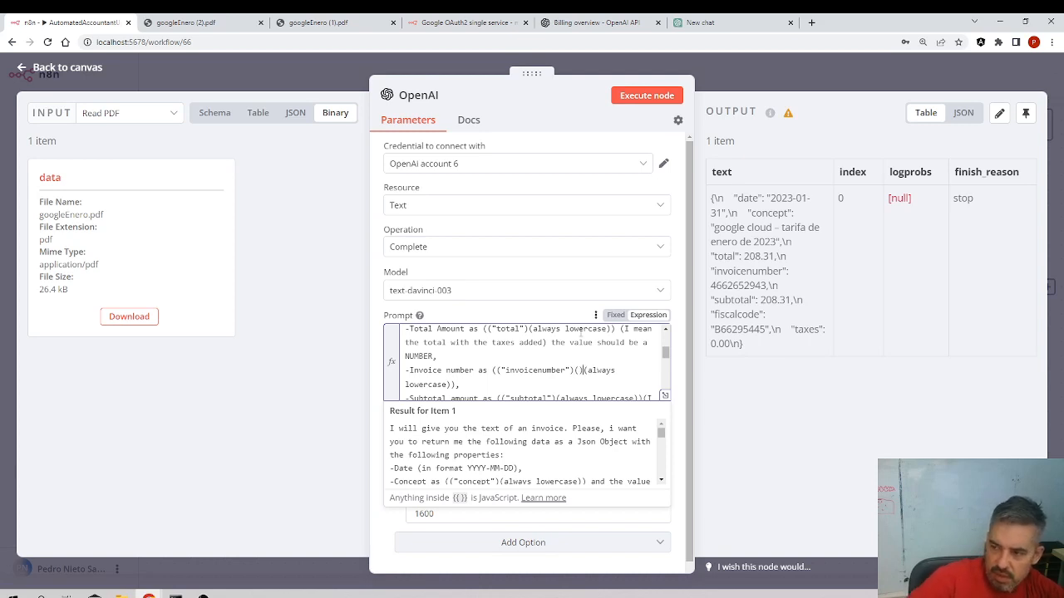
pyautogui.write('s a string)')
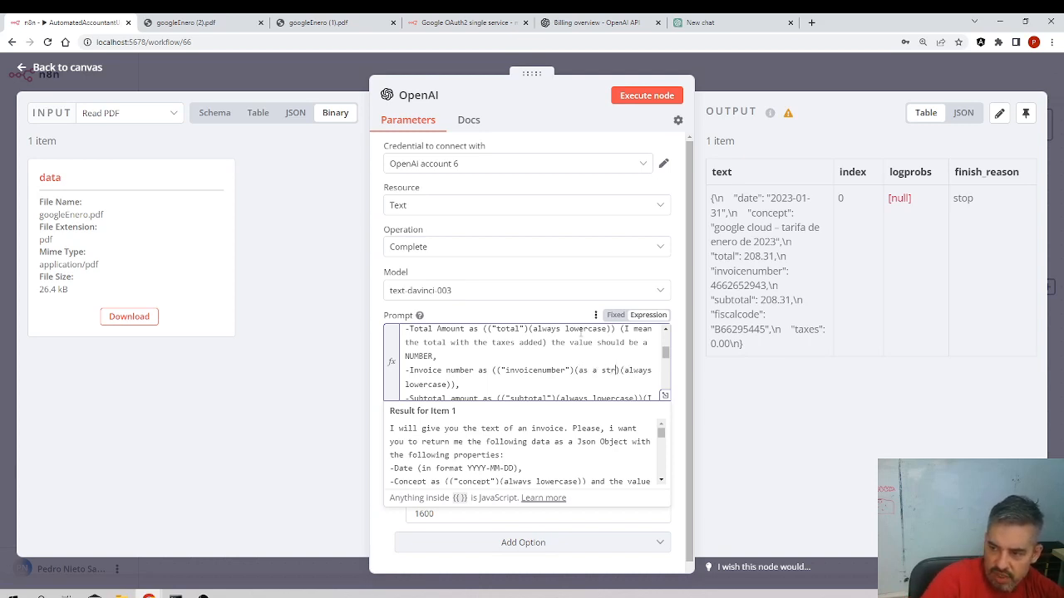
pyautogui.press('BackSpace')
pyautogui.press('BackSpace')
pyautogui.press('BackSpace')
pyautogui.press('BackSpace')
pyautogui.press('BackSpace')
pyautogui.press('BackSpace')
pyautogui.press('BackSpace')
pyautogui.press('BackSpace')
pyautogui.press('BackSpace')
pyautogui.press('BackSpace')
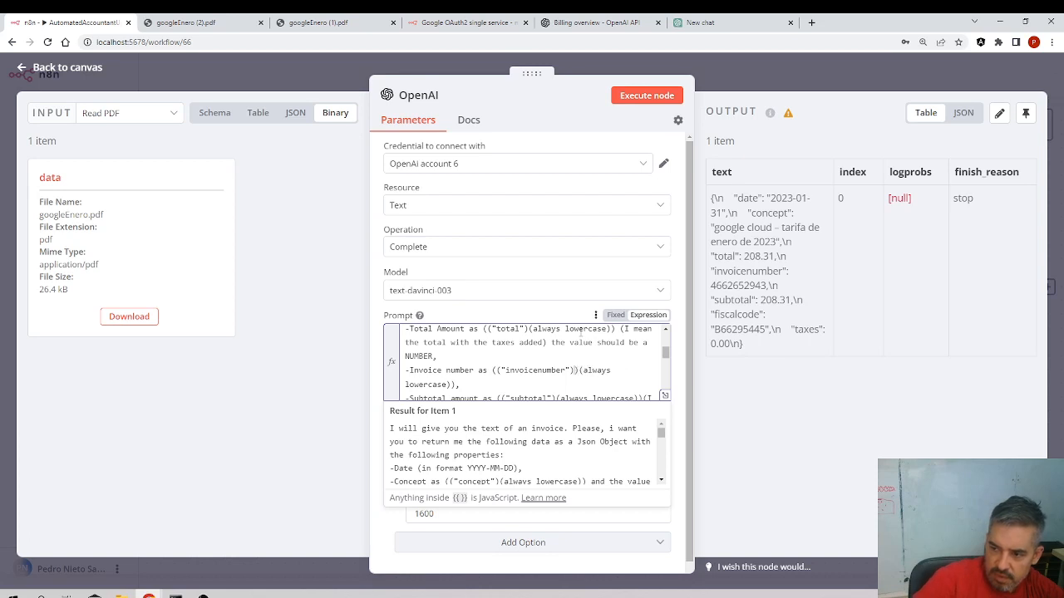
pyautogui.press('BackSpace')
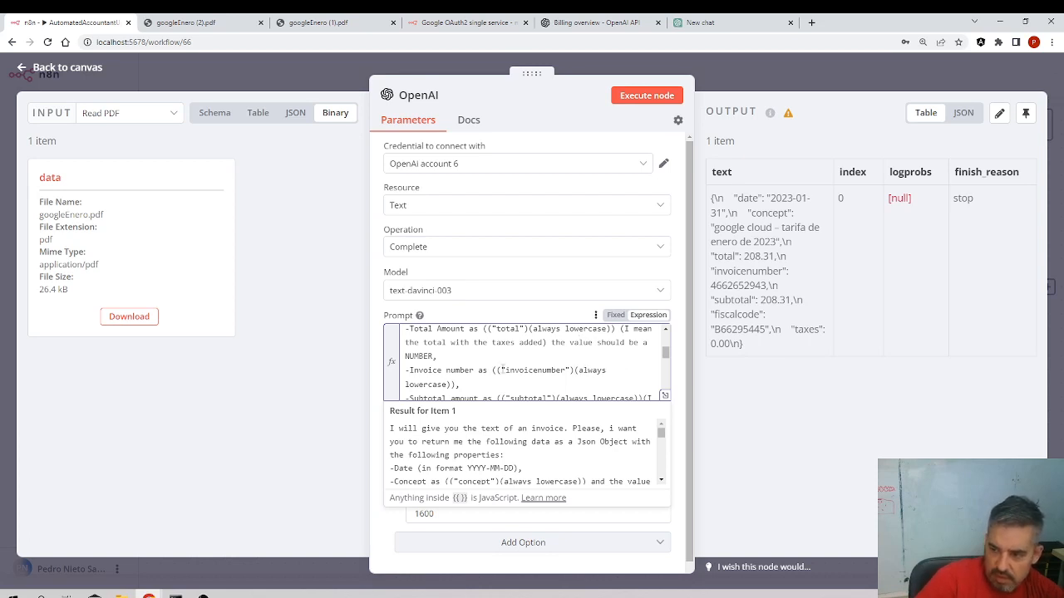
pyautogui.write('and the value to always')
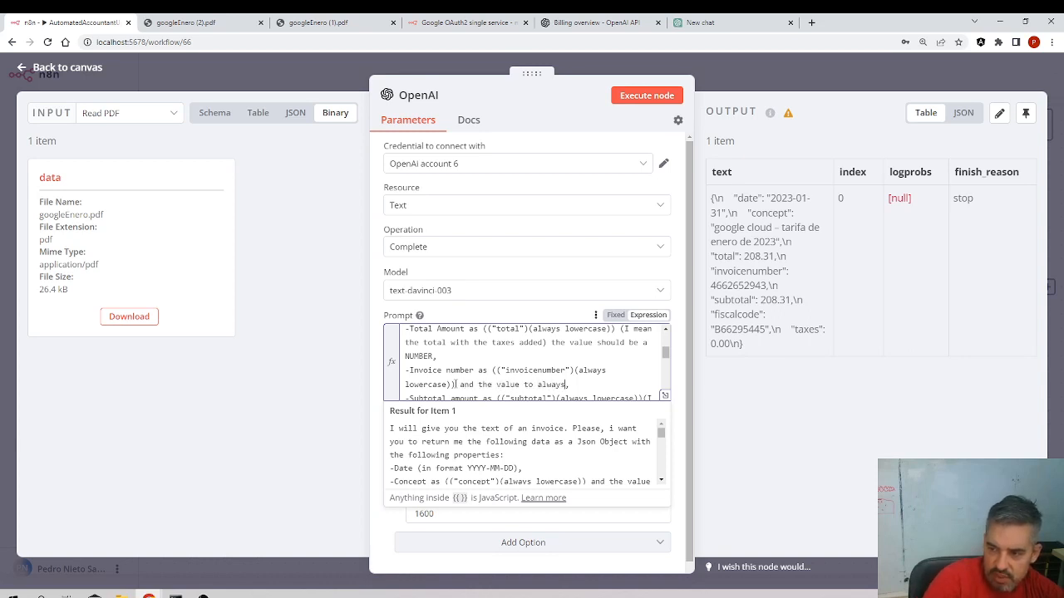
pyautogui.write(' be a strin')
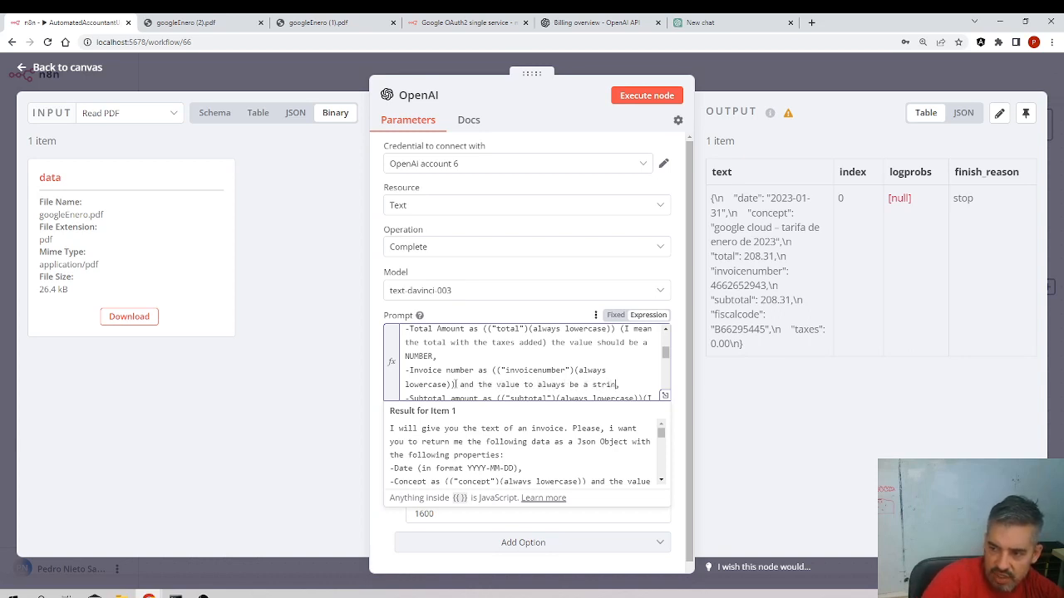
pyautogui.write('g')
# Execute the OpenAI node and inspect the invoicenumber value in its JSON output
pyautogui.click(630, 95)
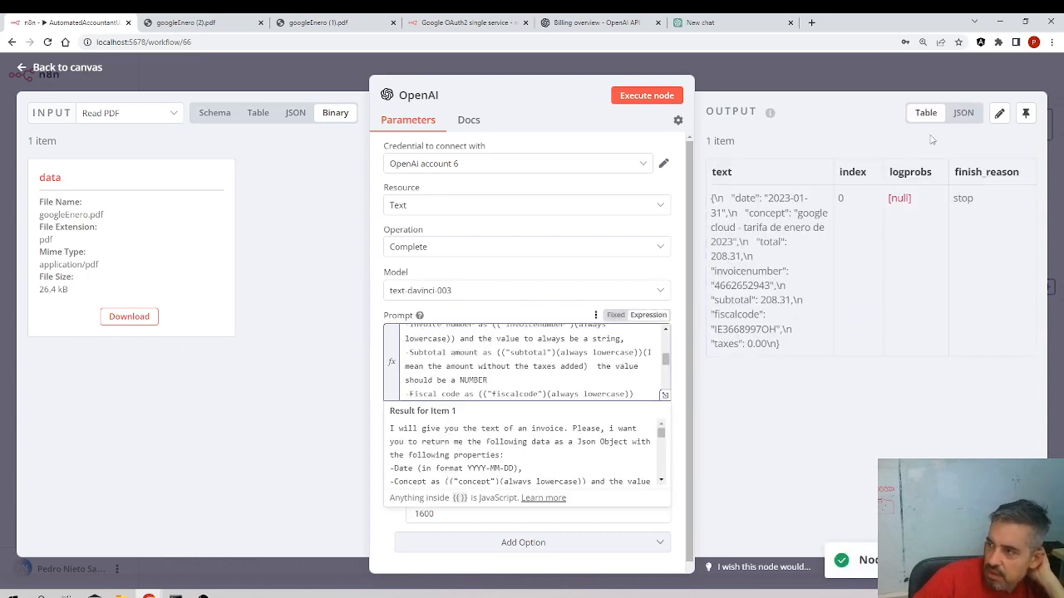
pyautogui.click(964, 113)
pyautogui.moveTo(851, 226); pyautogui.dragTo(913, 227)
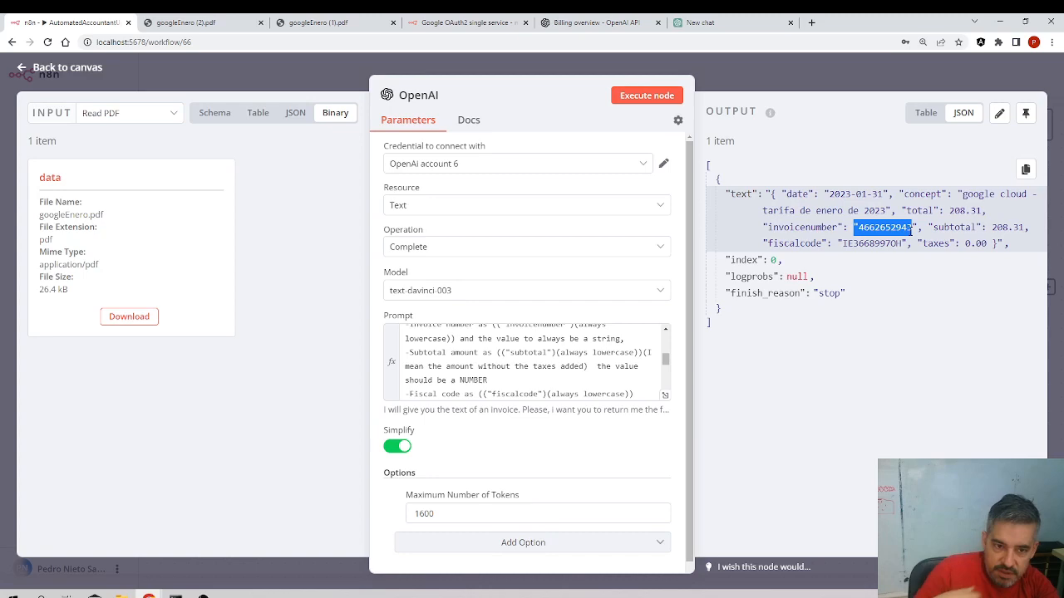
# Execute the whole workflow from the canvas and open the workflow's executions list
pyautogui.click(75, 71)
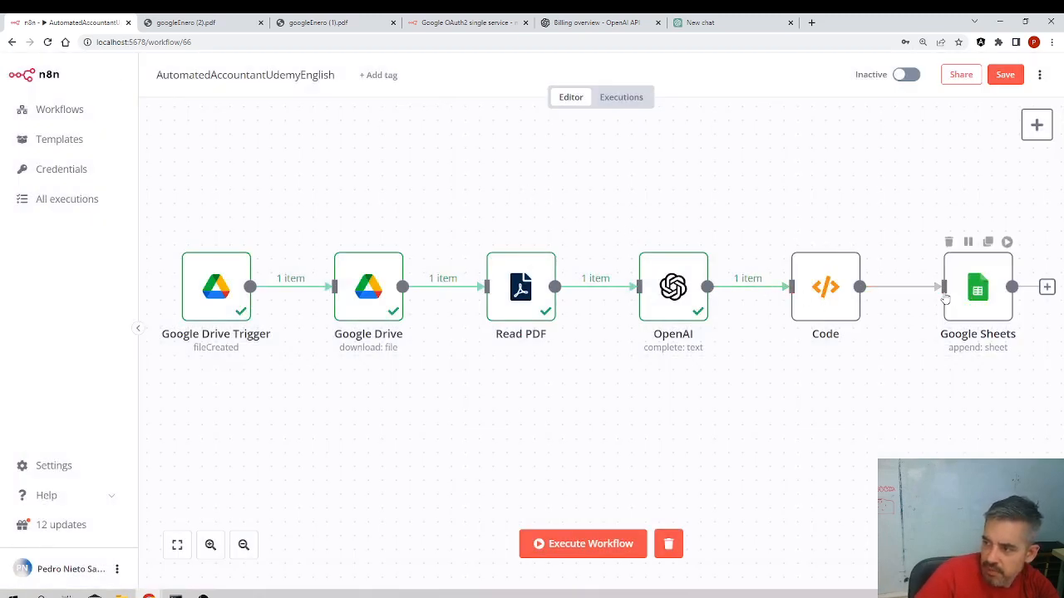
pyautogui.click(601, 544)
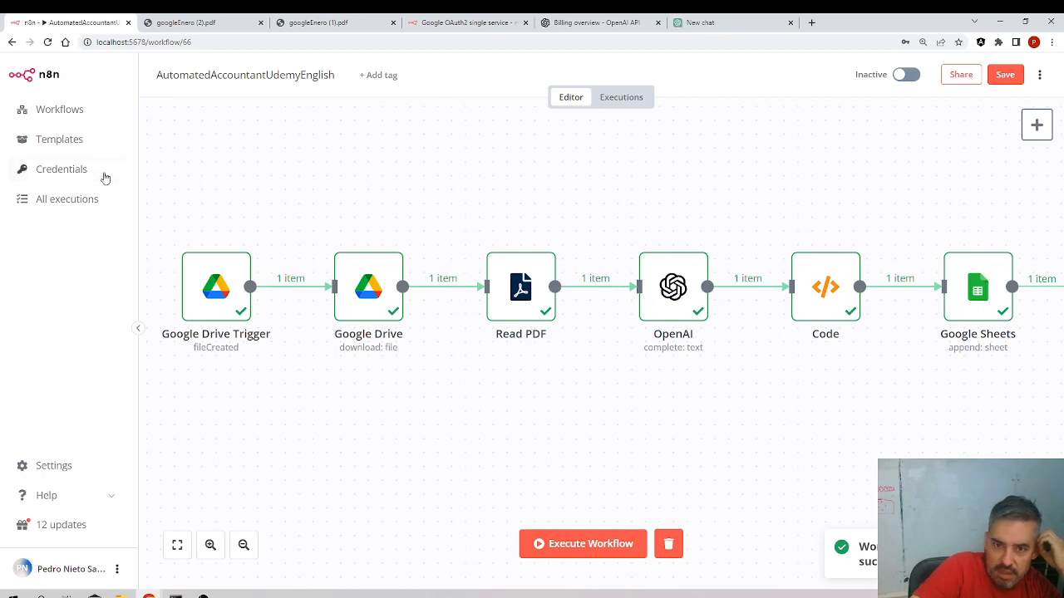
pyautogui.click(625, 98)
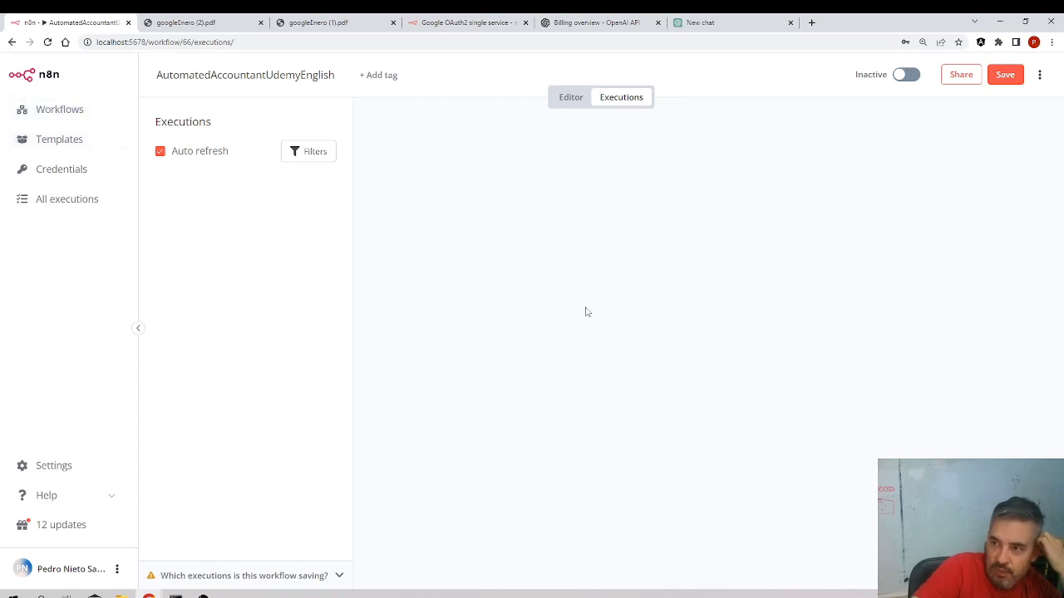
# Switch to the AutomatedAccountant spreadsheet and examine the newly appended invoice row
pyautogui.moveTo(148, 595)
pyautogui.click(289, 559)
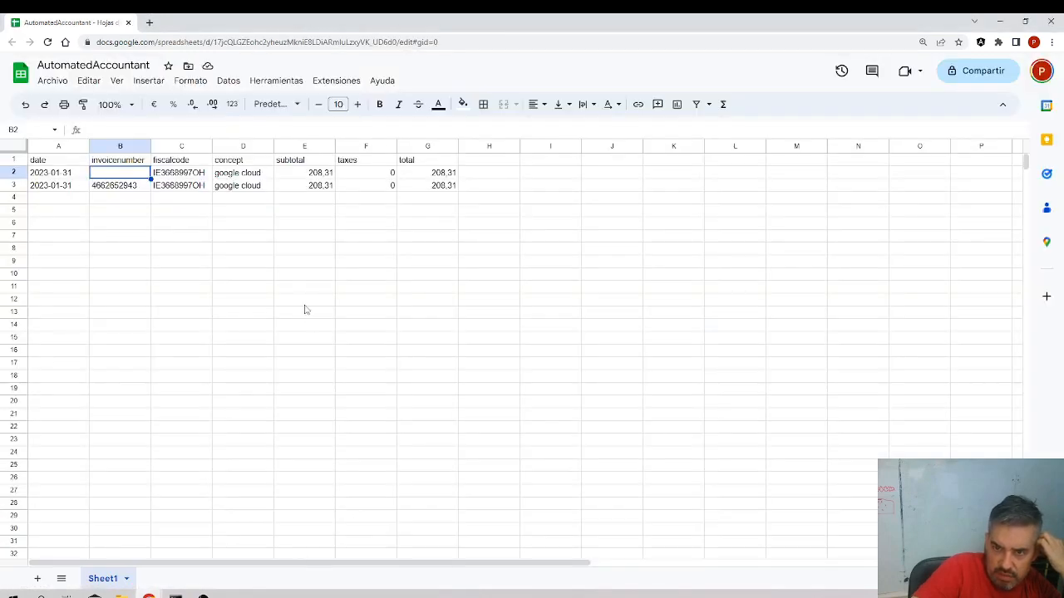
pyautogui.click(129, 188)
pyautogui.moveTo(468, 191); pyautogui.dragTo(79, 185)
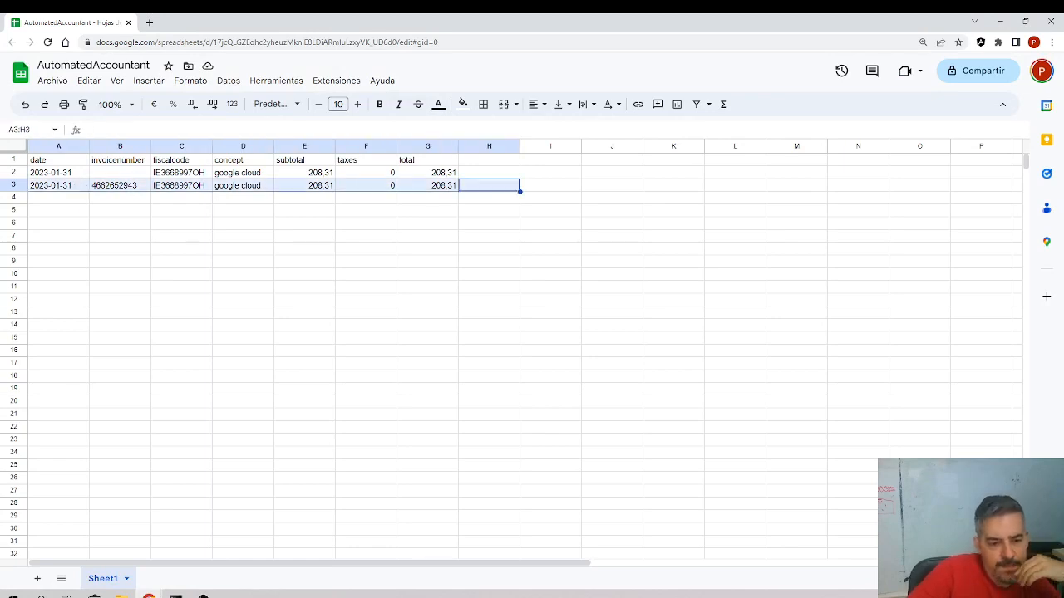